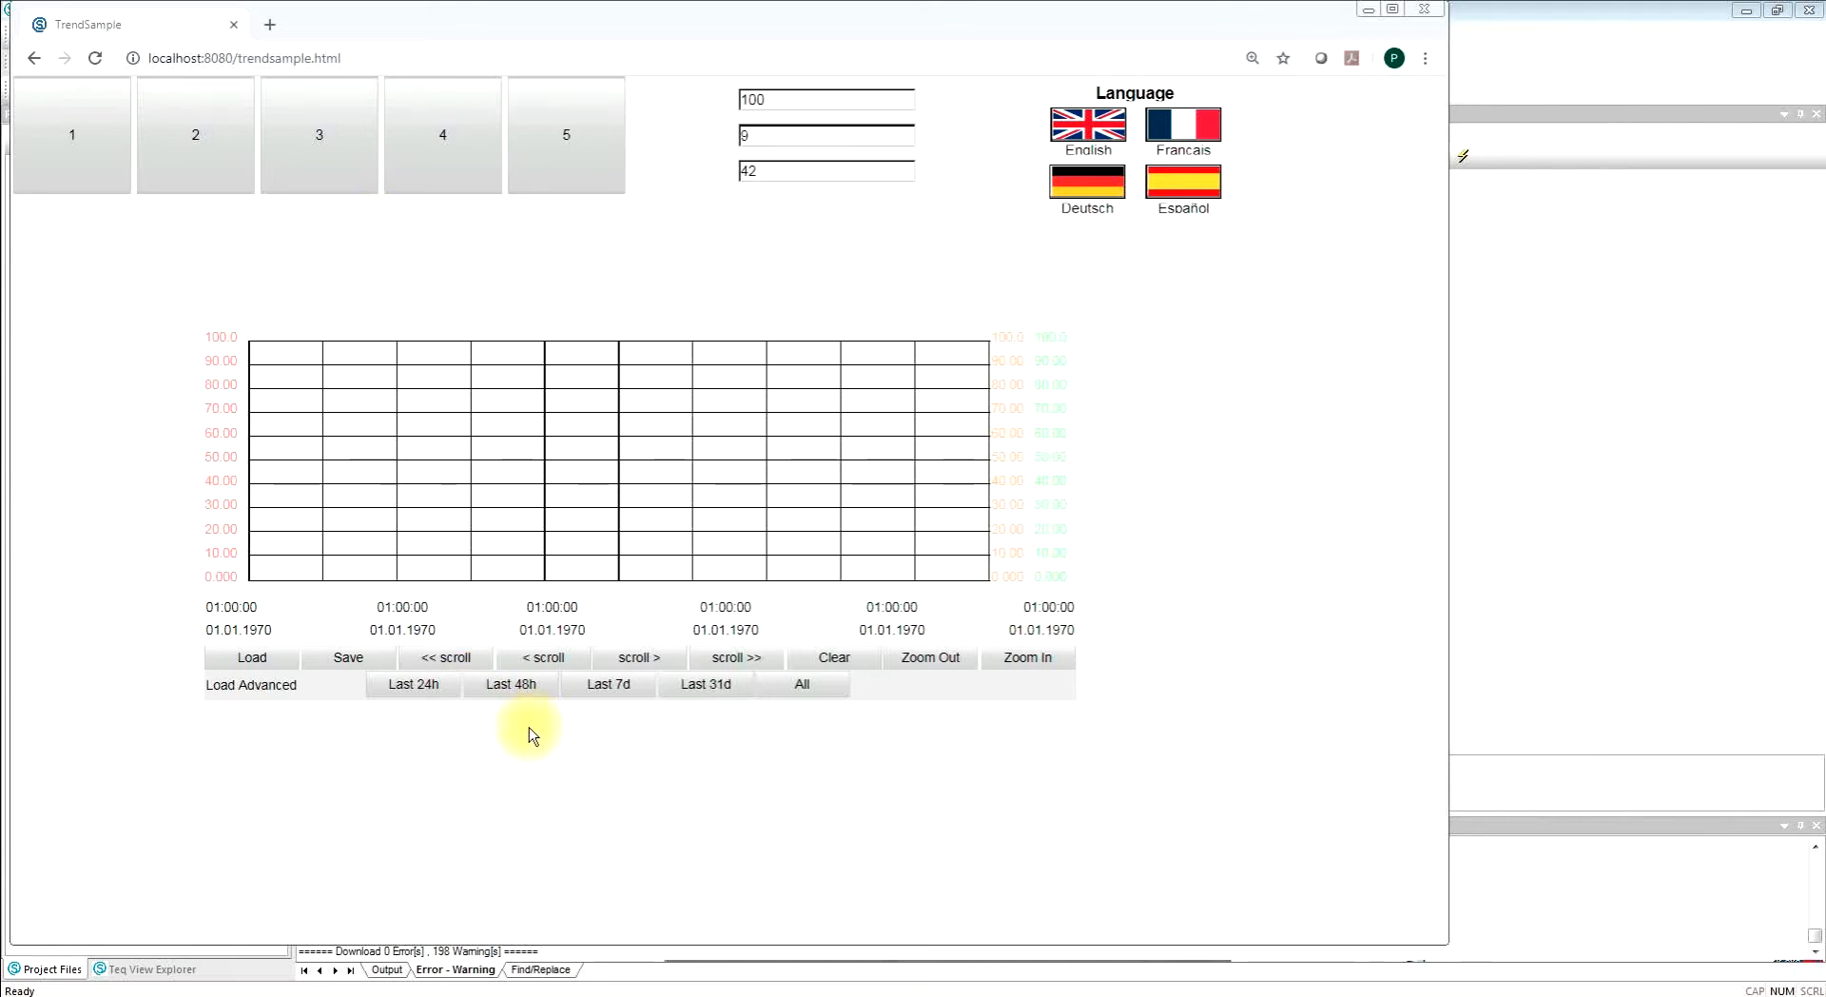
Load the last 24 hours into the trend chart and scroll its time axis forward, back and forward again
left_click(419, 686)
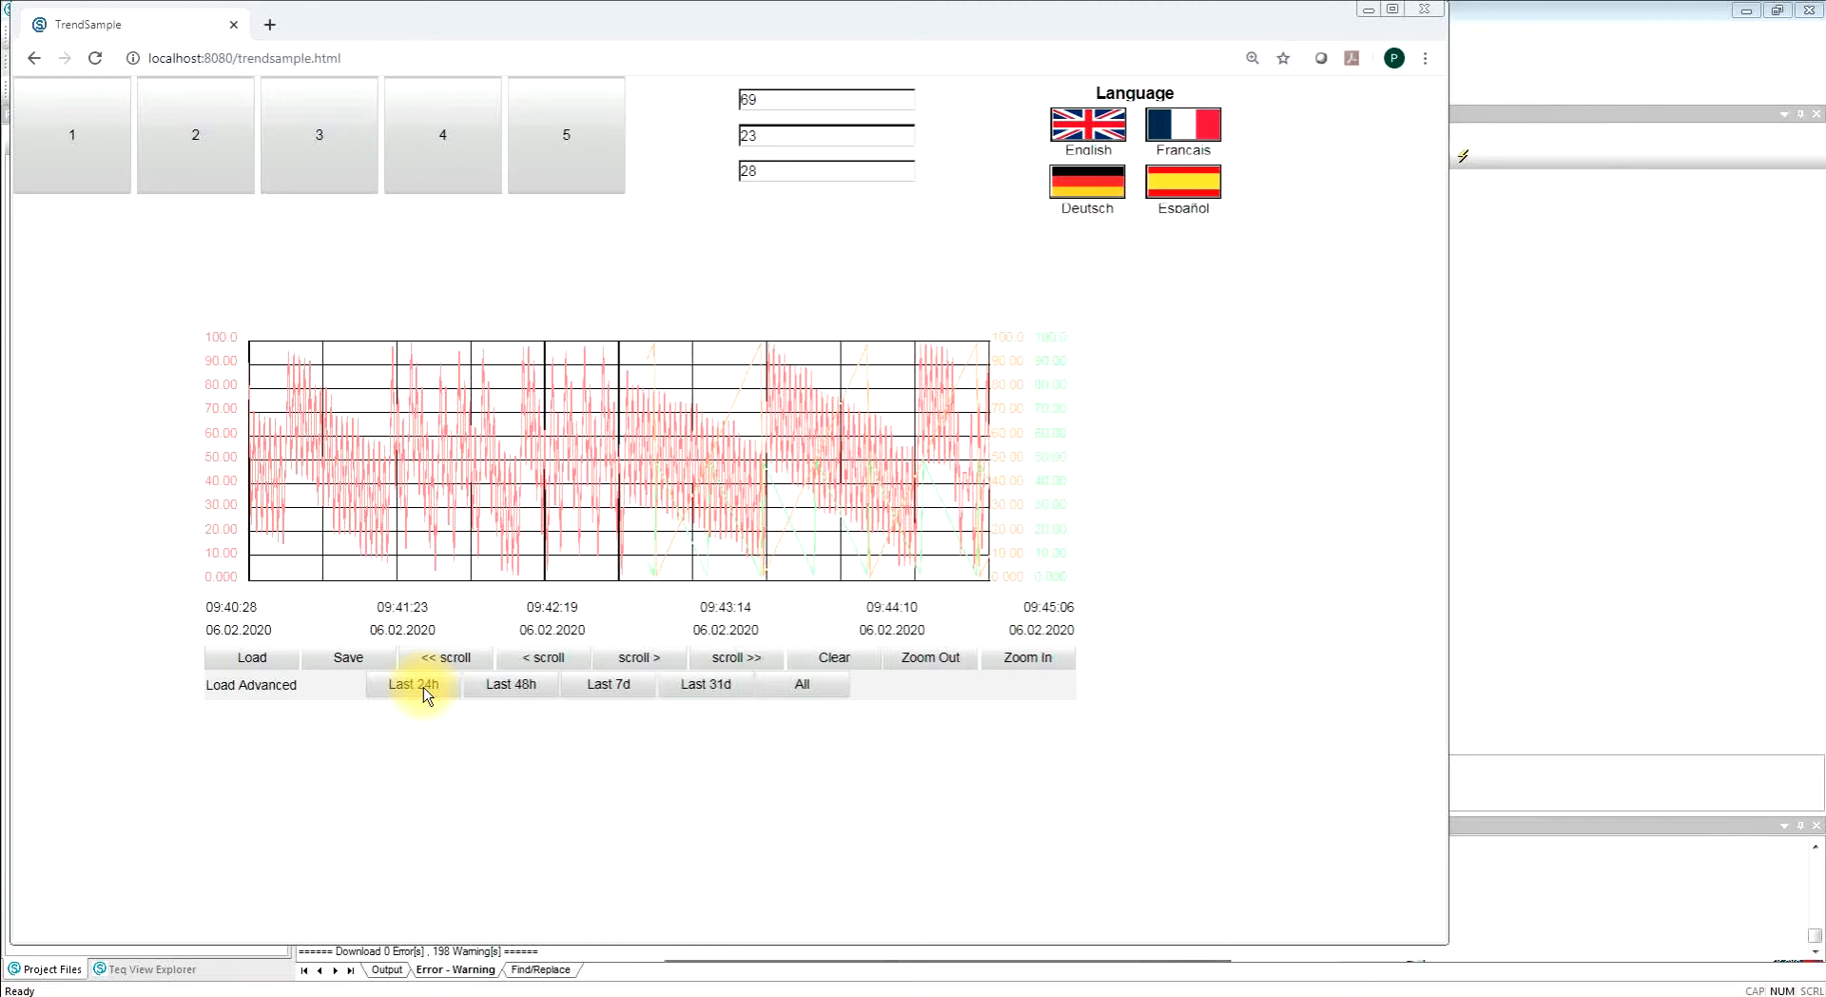
left_click(648, 660)
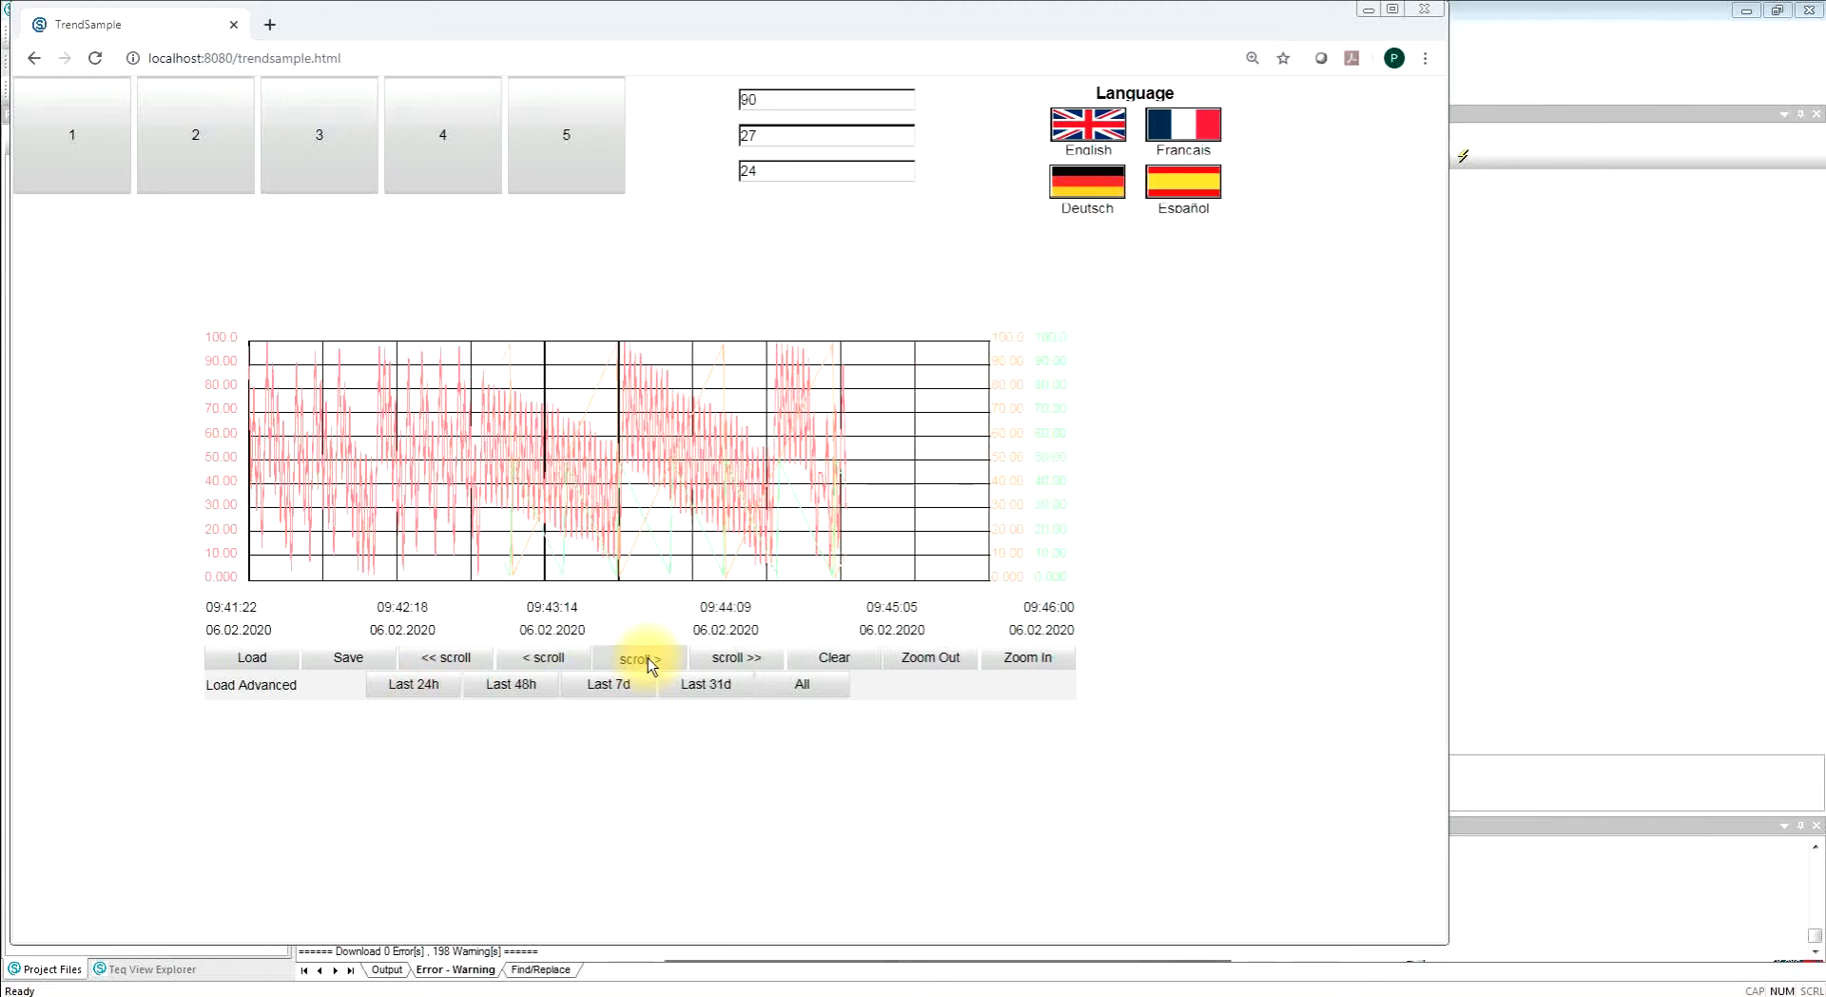
left_click(569, 656)
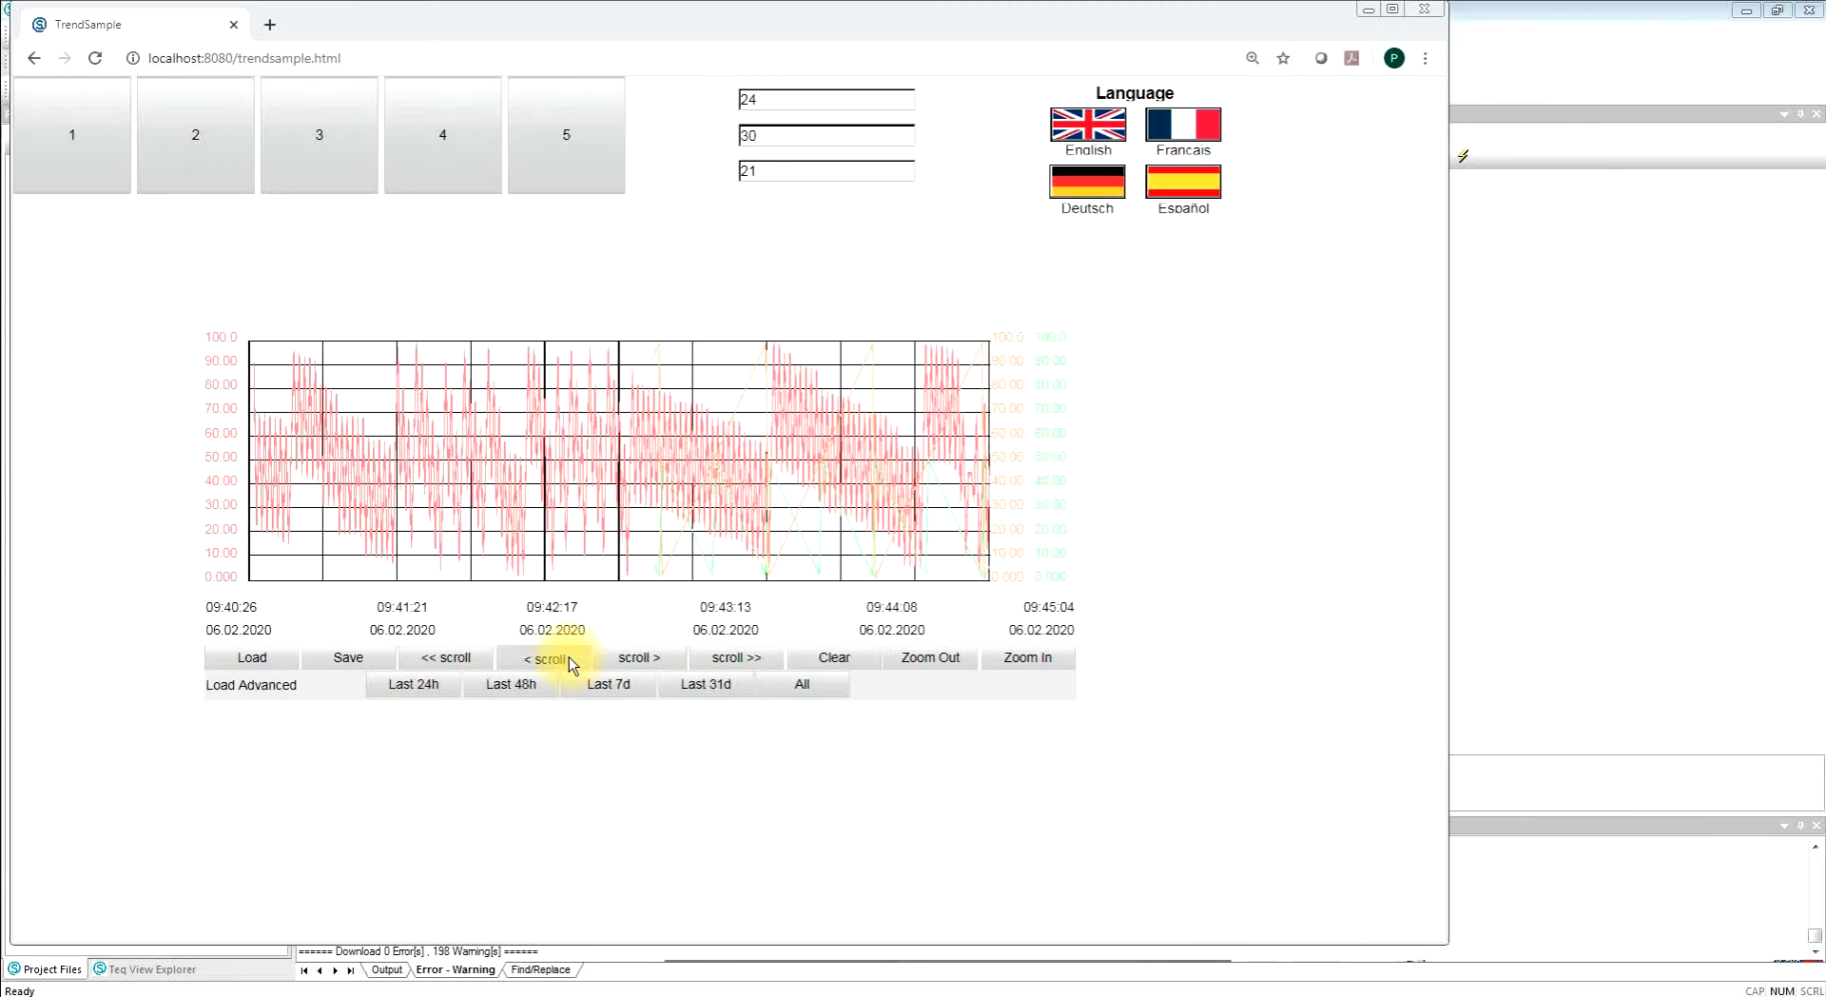
left_click(643, 659)
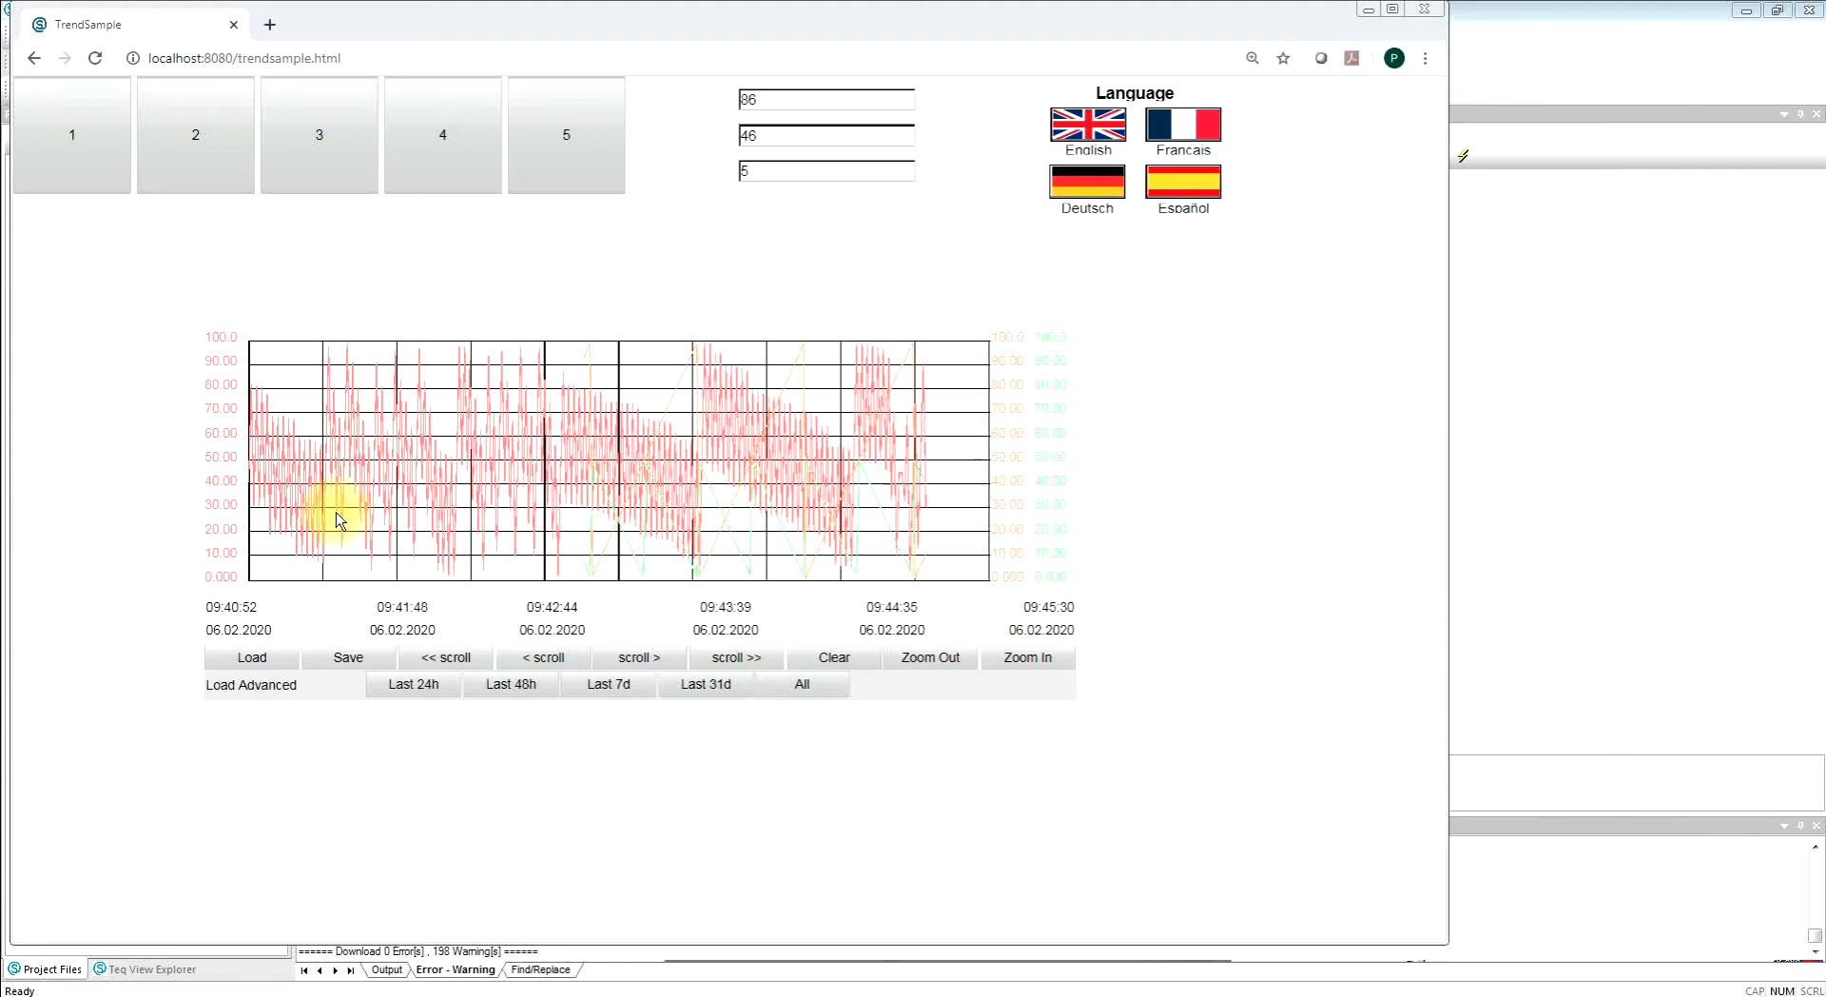
Switch to view 2, inspect its trend configuration list, and return to the trend display
left_click(194, 140)
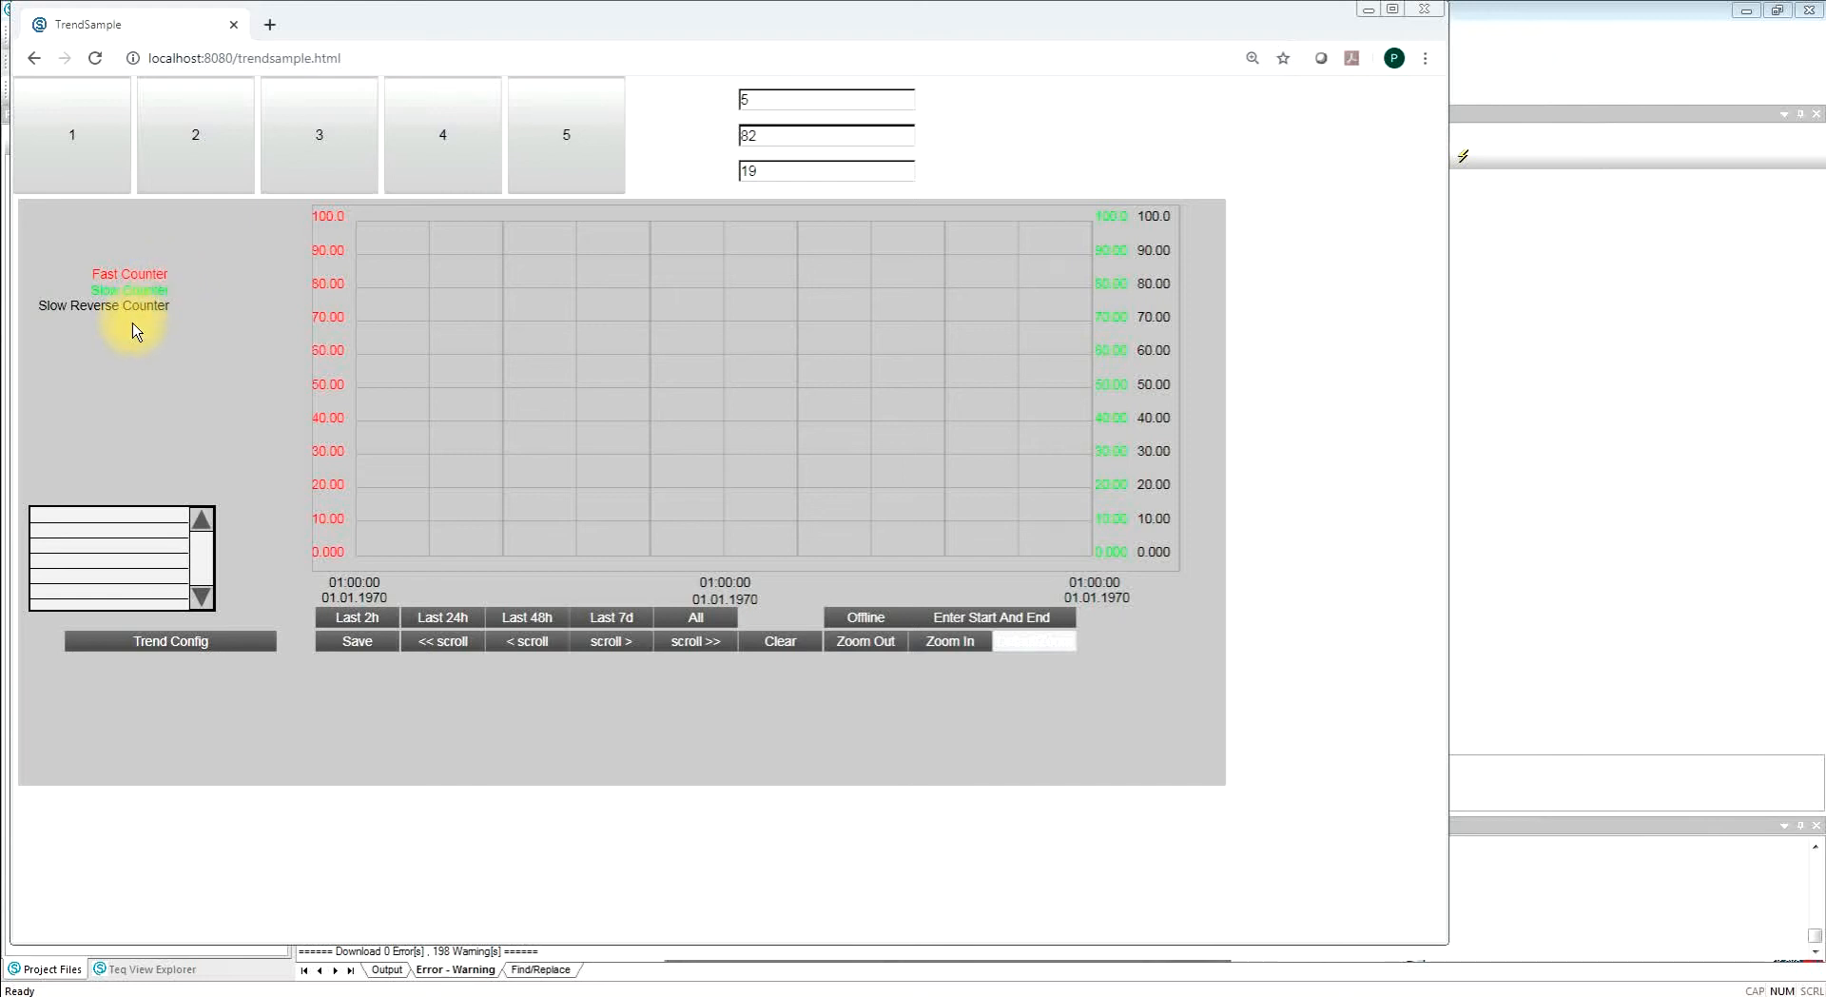
left_click(187, 645)
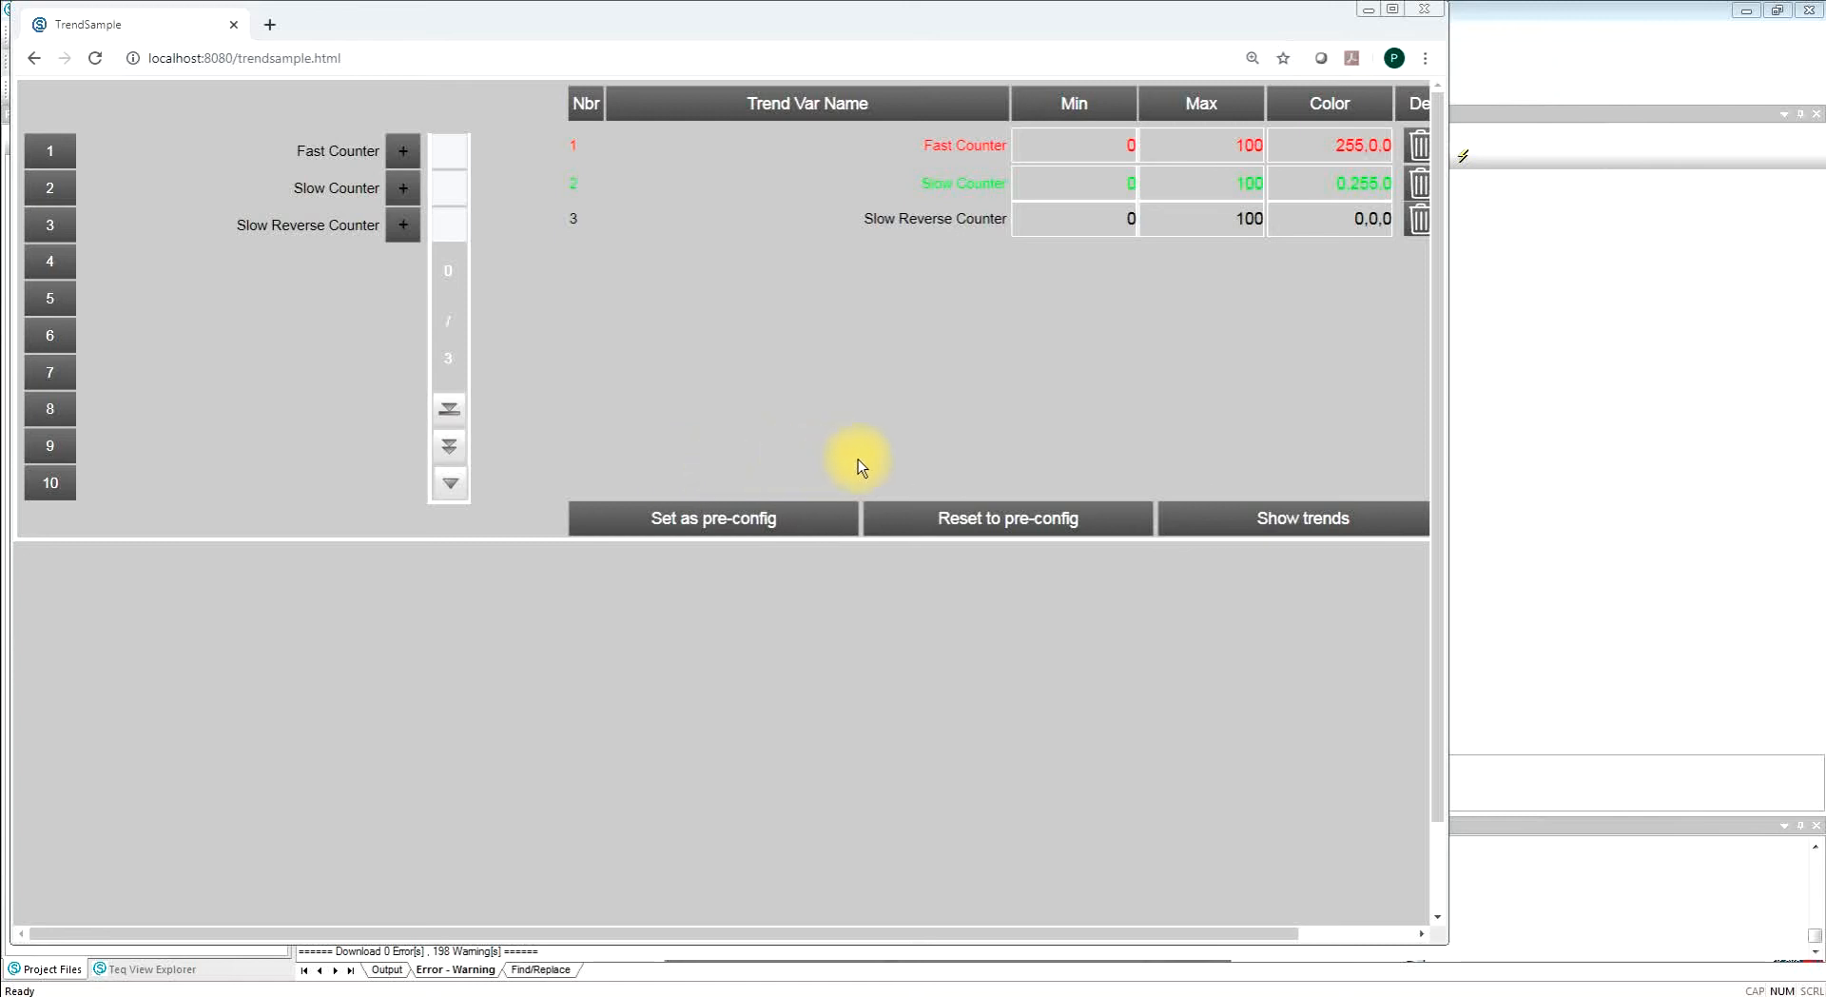
left_click(1286, 518)
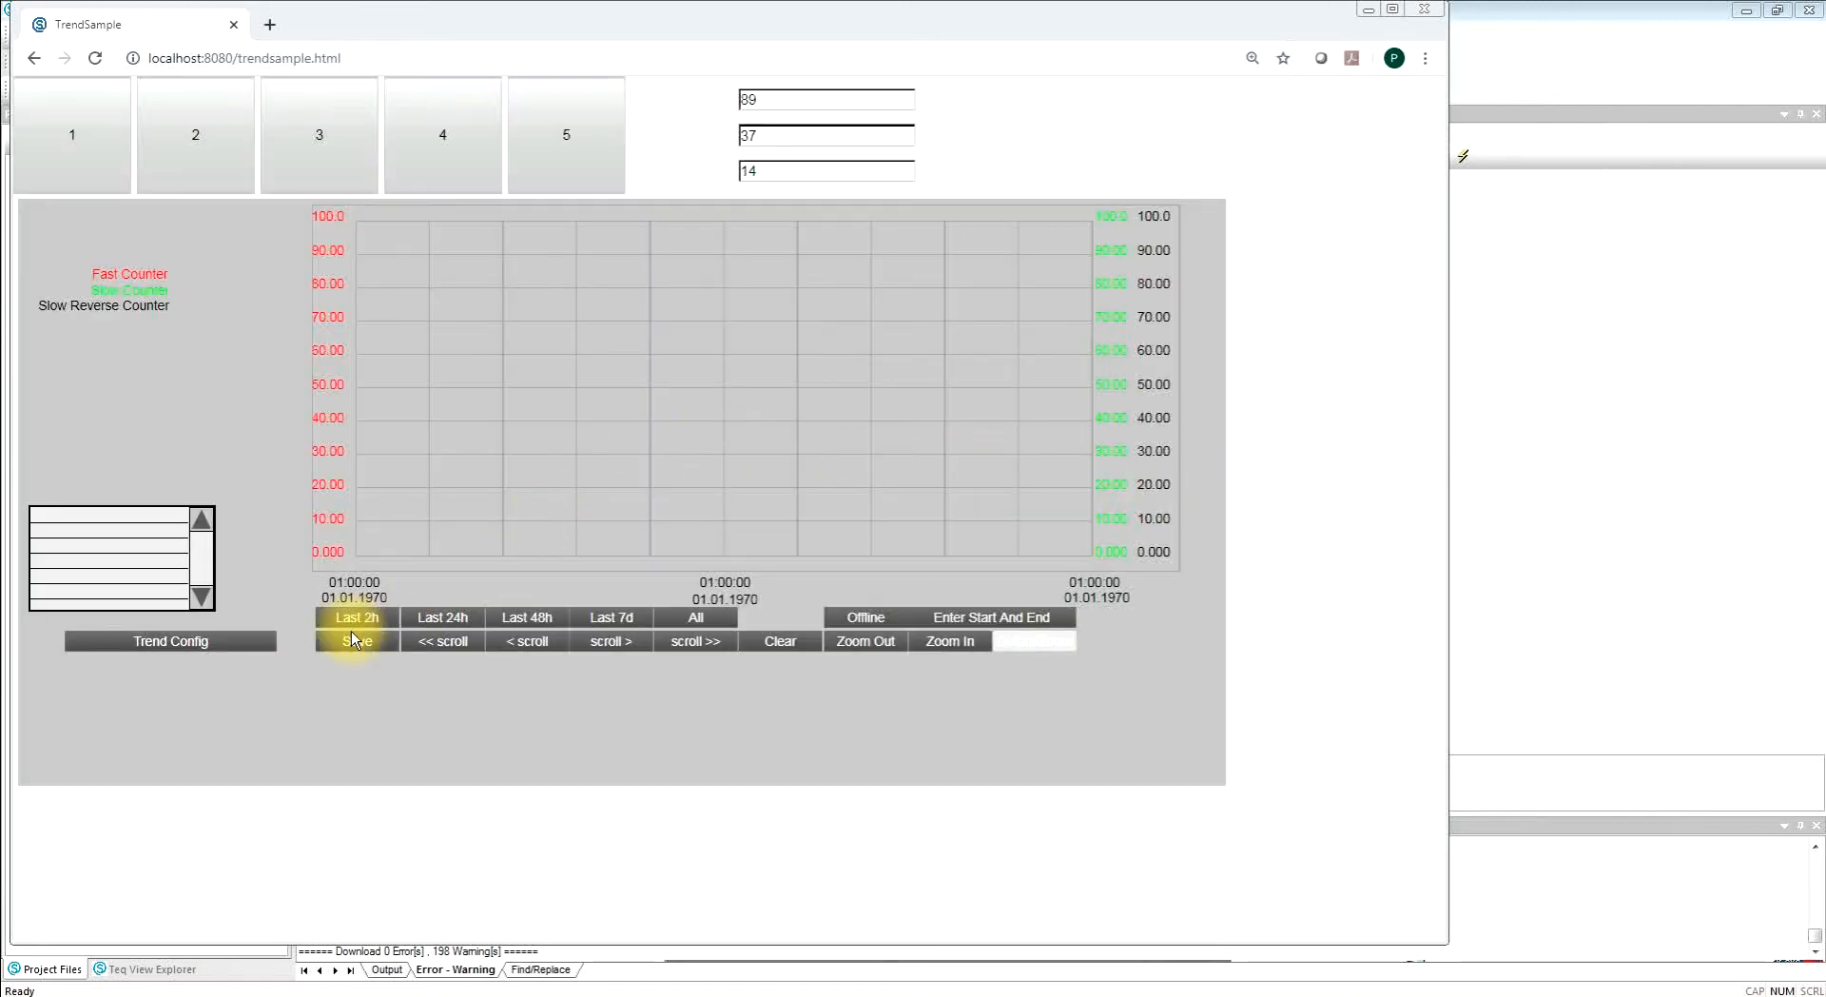
Load the last 2 hours of trend data, scroll forward in time and zoom in twice
left_click(359, 618)
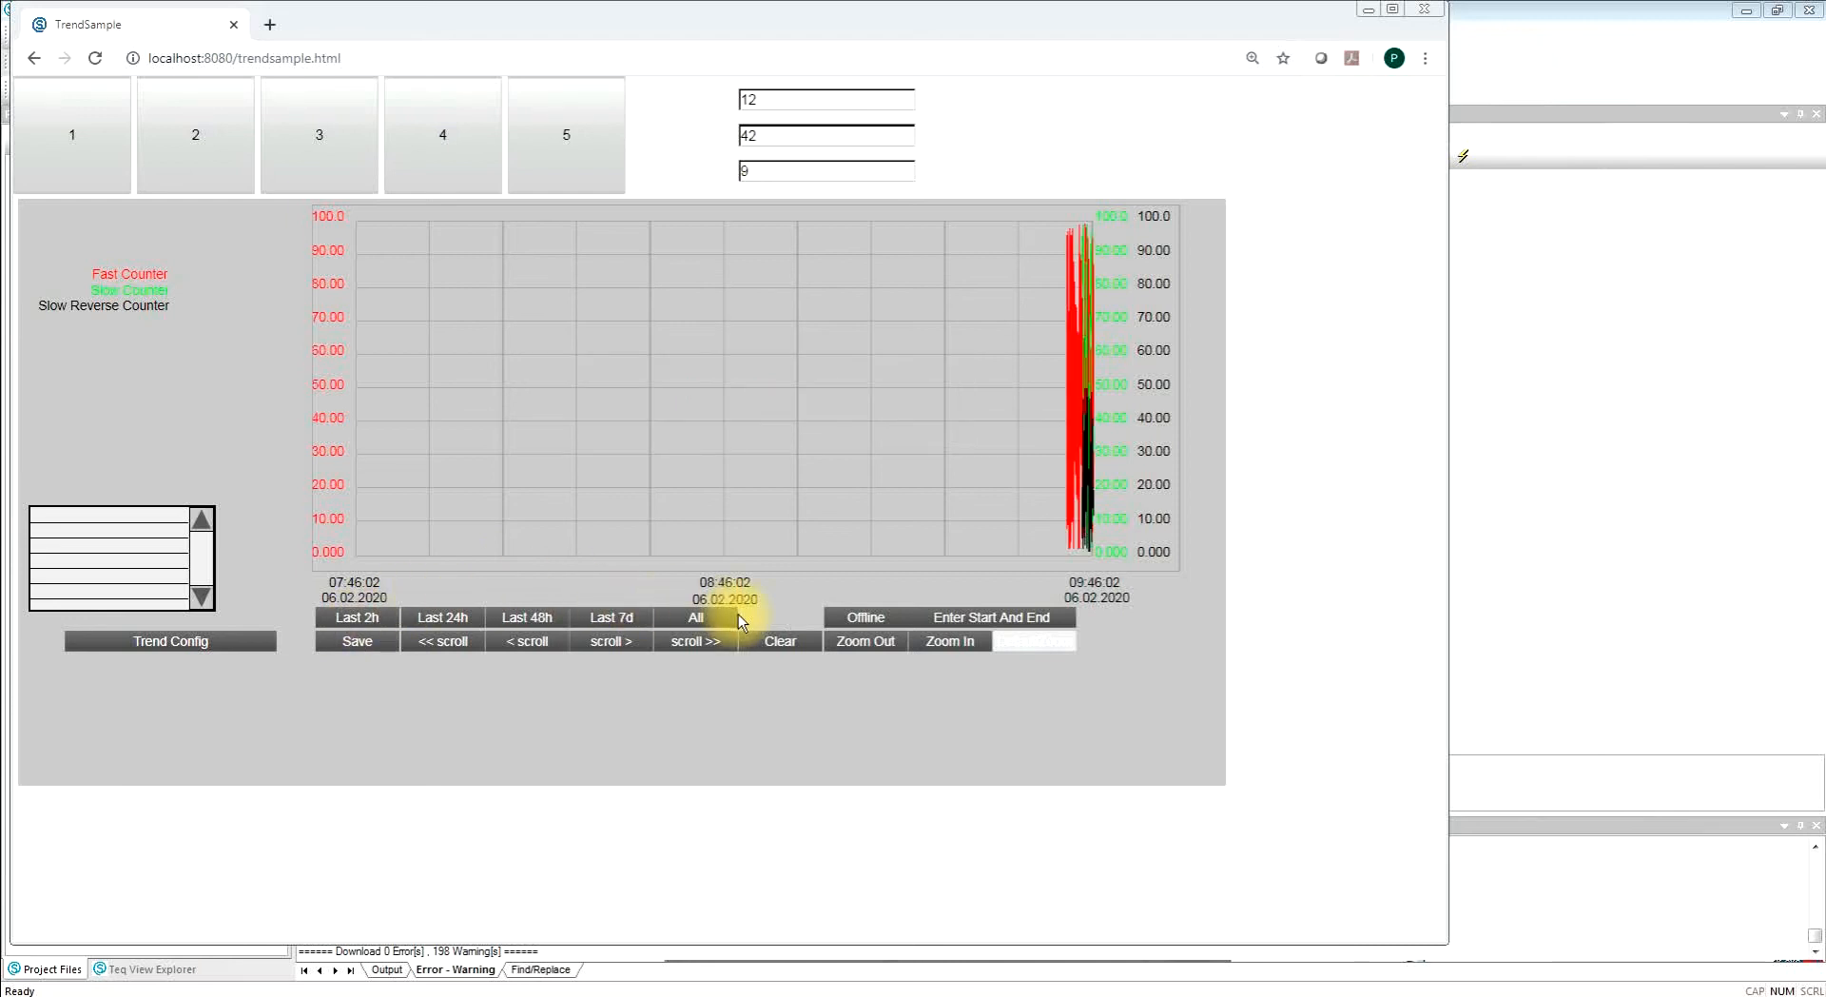
left_click(613, 639)
left_click(614, 639)
left_click(614, 639)
left_click(928, 639)
left_click(928, 640)
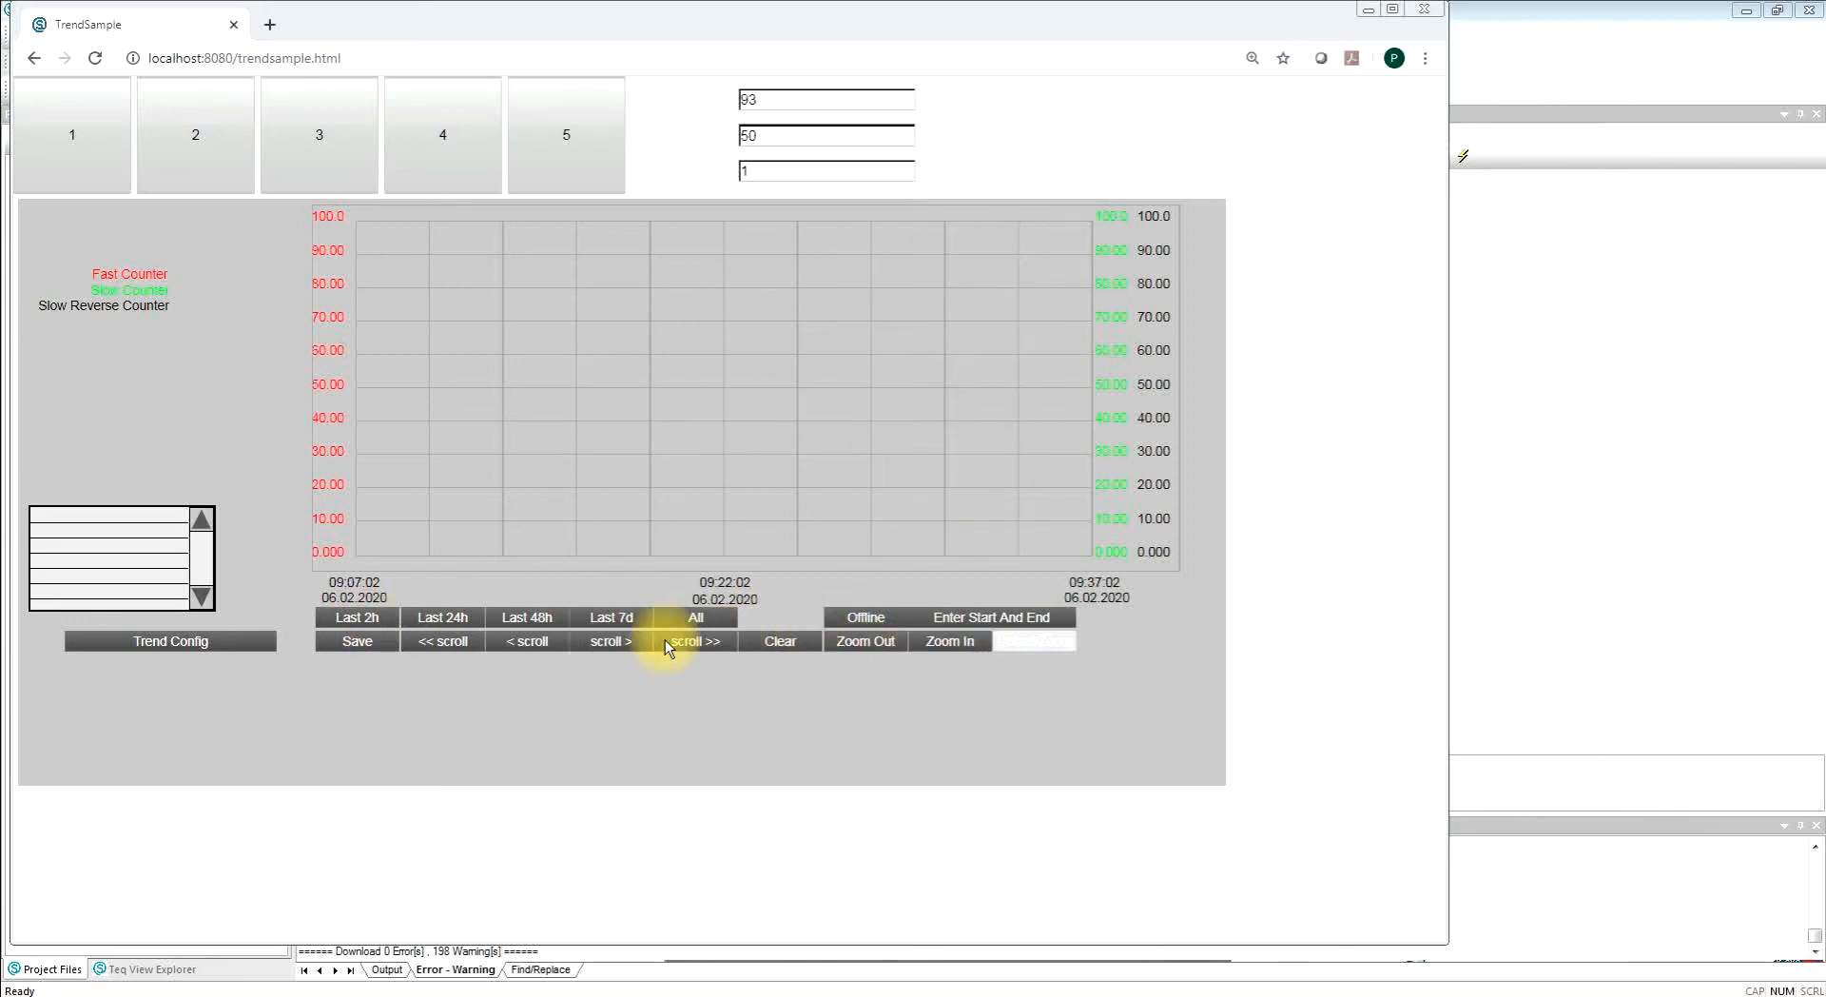
Scroll the trend forward to the recorded curves and read the counter values at a point on them
left_click(635, 638)
left_click(635, 638)
left_click(636, 637)
left_click(635, 637)
left_click(635, 637)
left_click(636, 638)
left_click(801, 504)
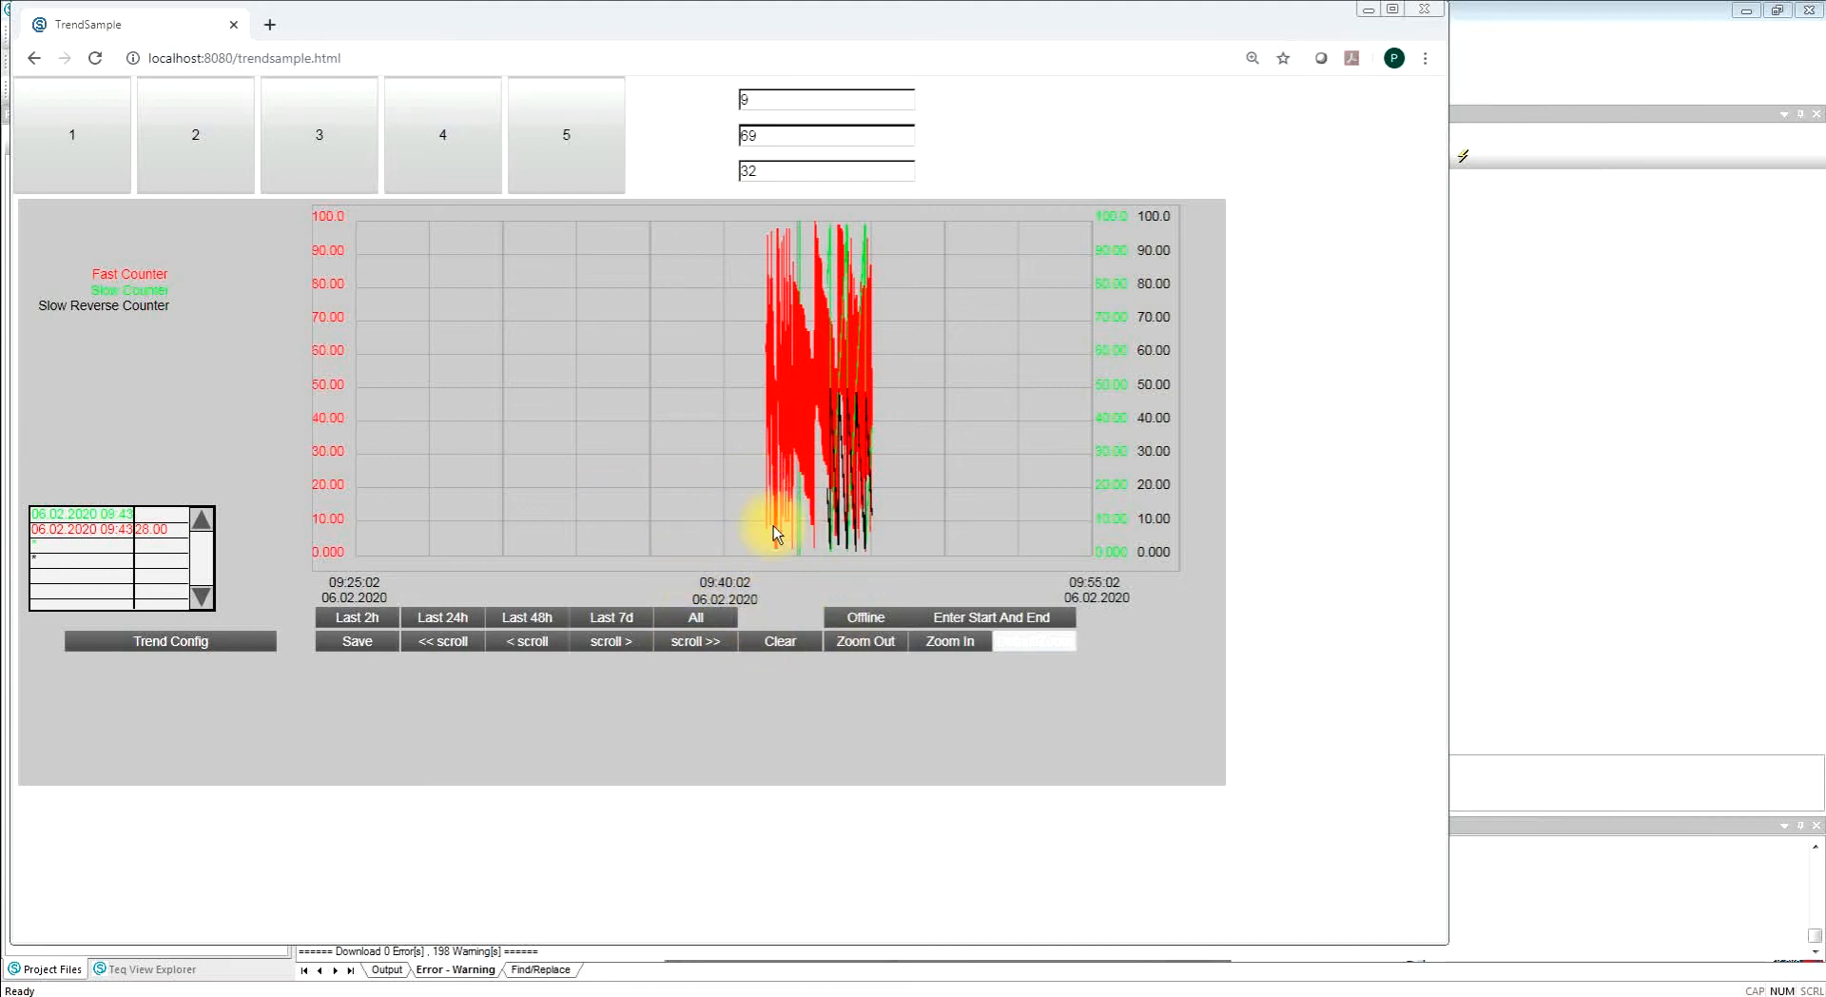
Put the trend display in offline mode and zoom in on the most recent curves
left_click(865, 617)
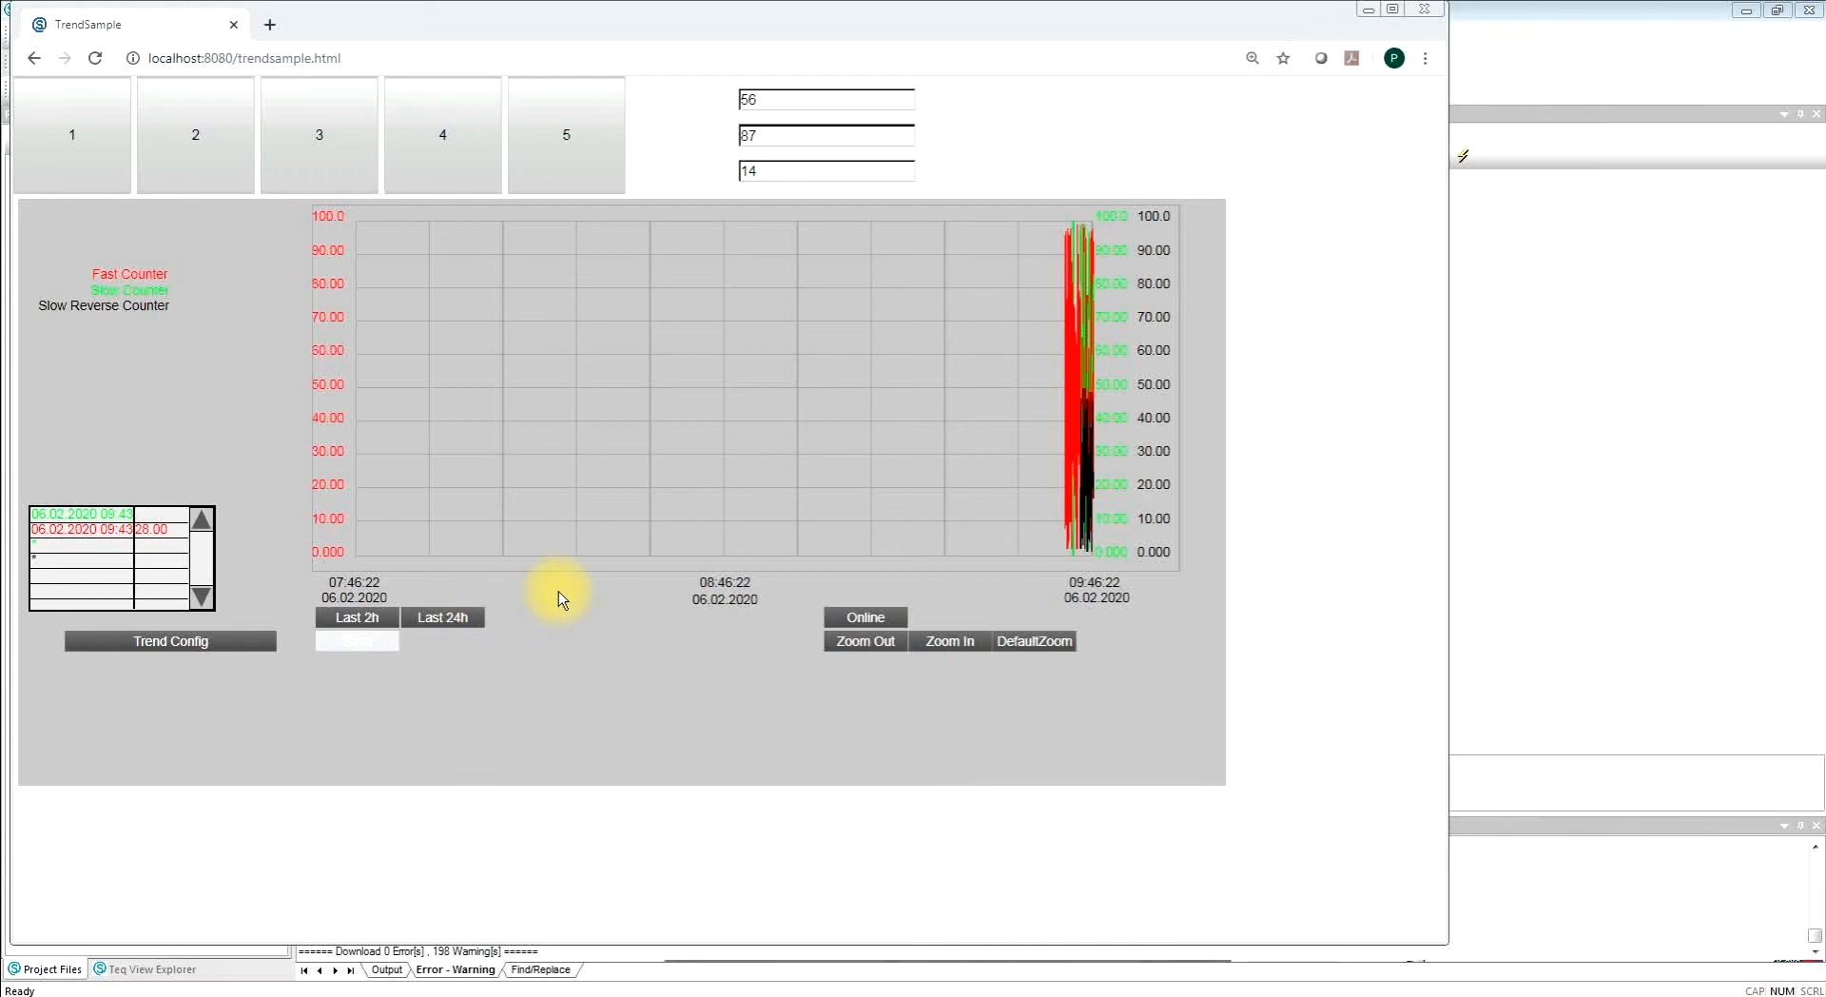
left_click(949, 642)
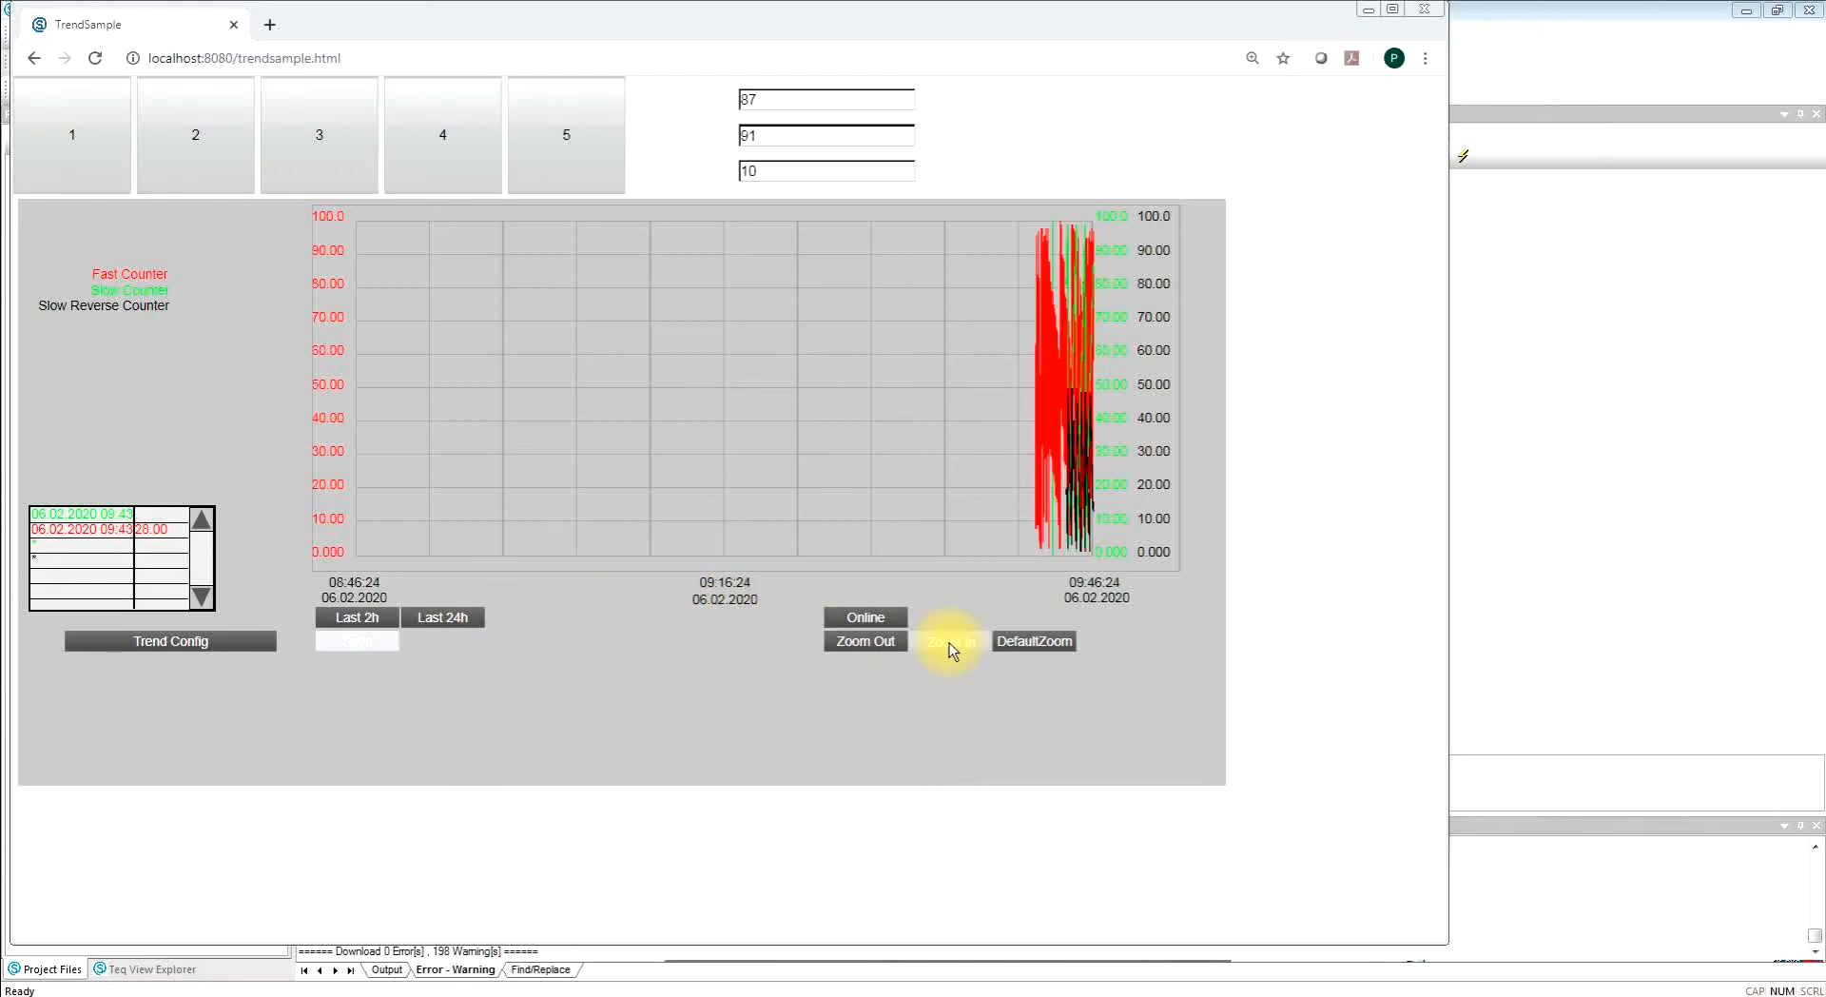
left_click(949, 642)
left_click(949, 642)
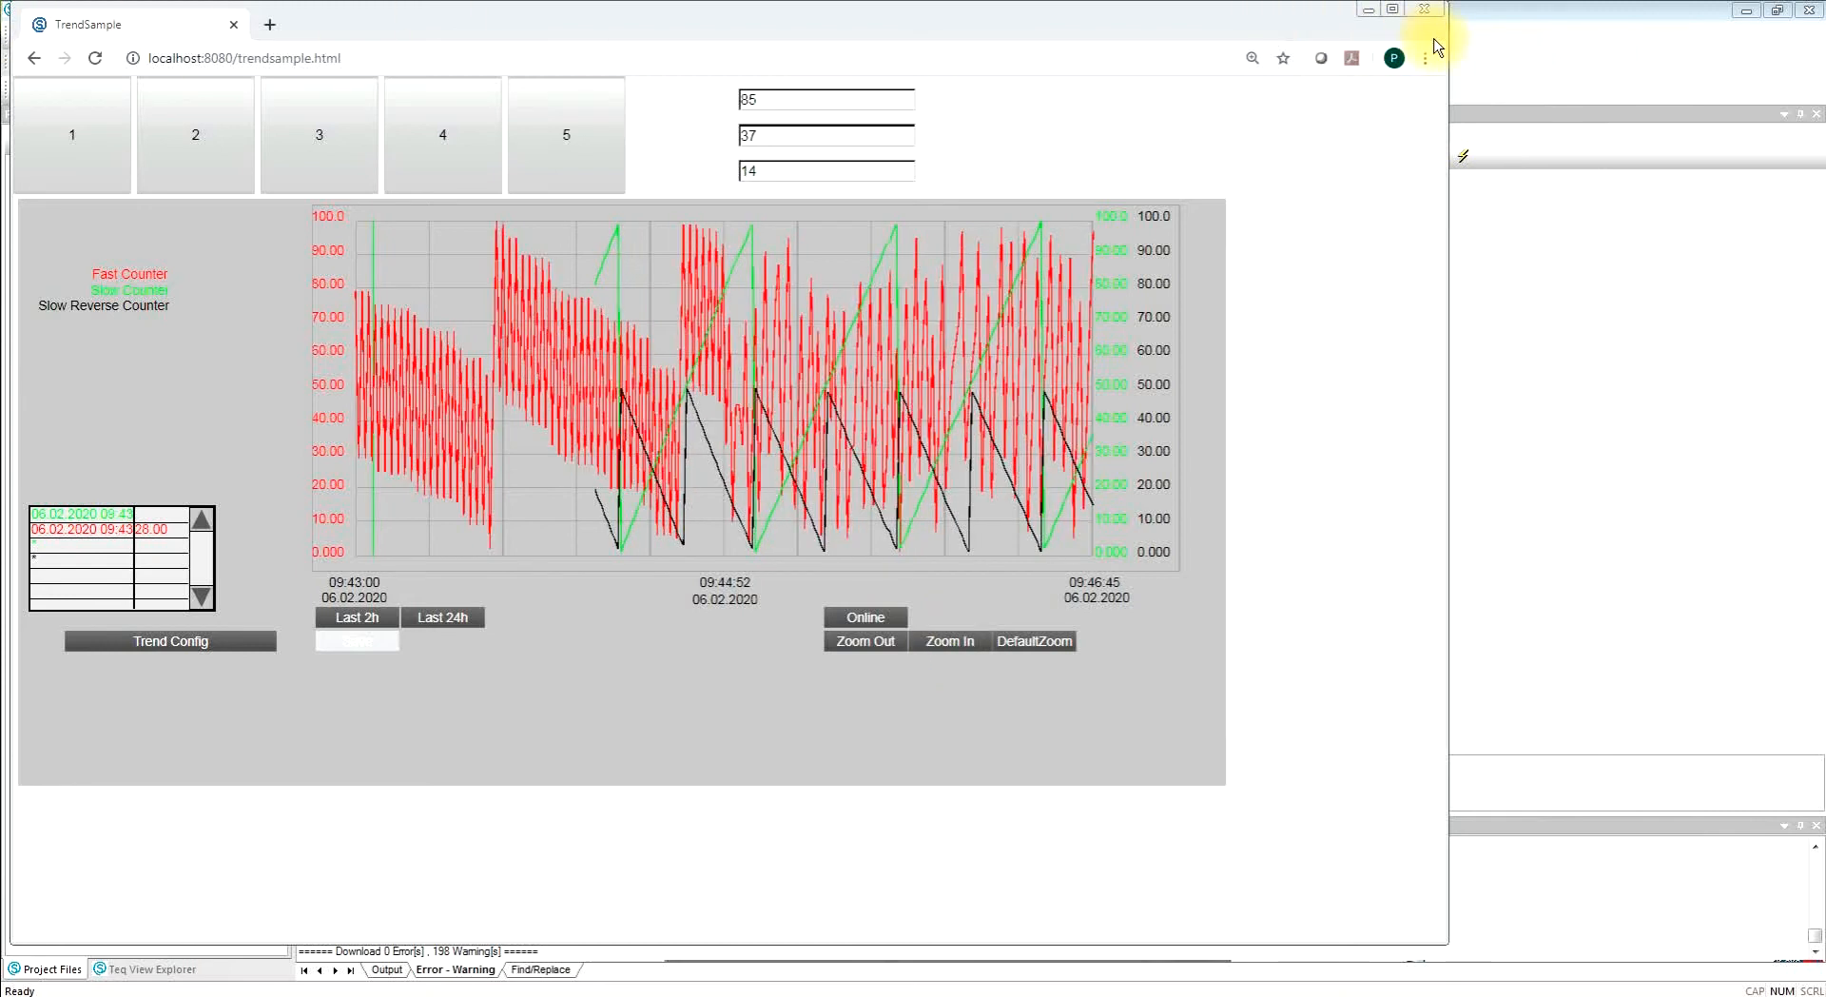
Switch to the SpiderControl SCADA Editor and open the trend server's Server Trending Configurations for defining trends
left_click(1487, 57)
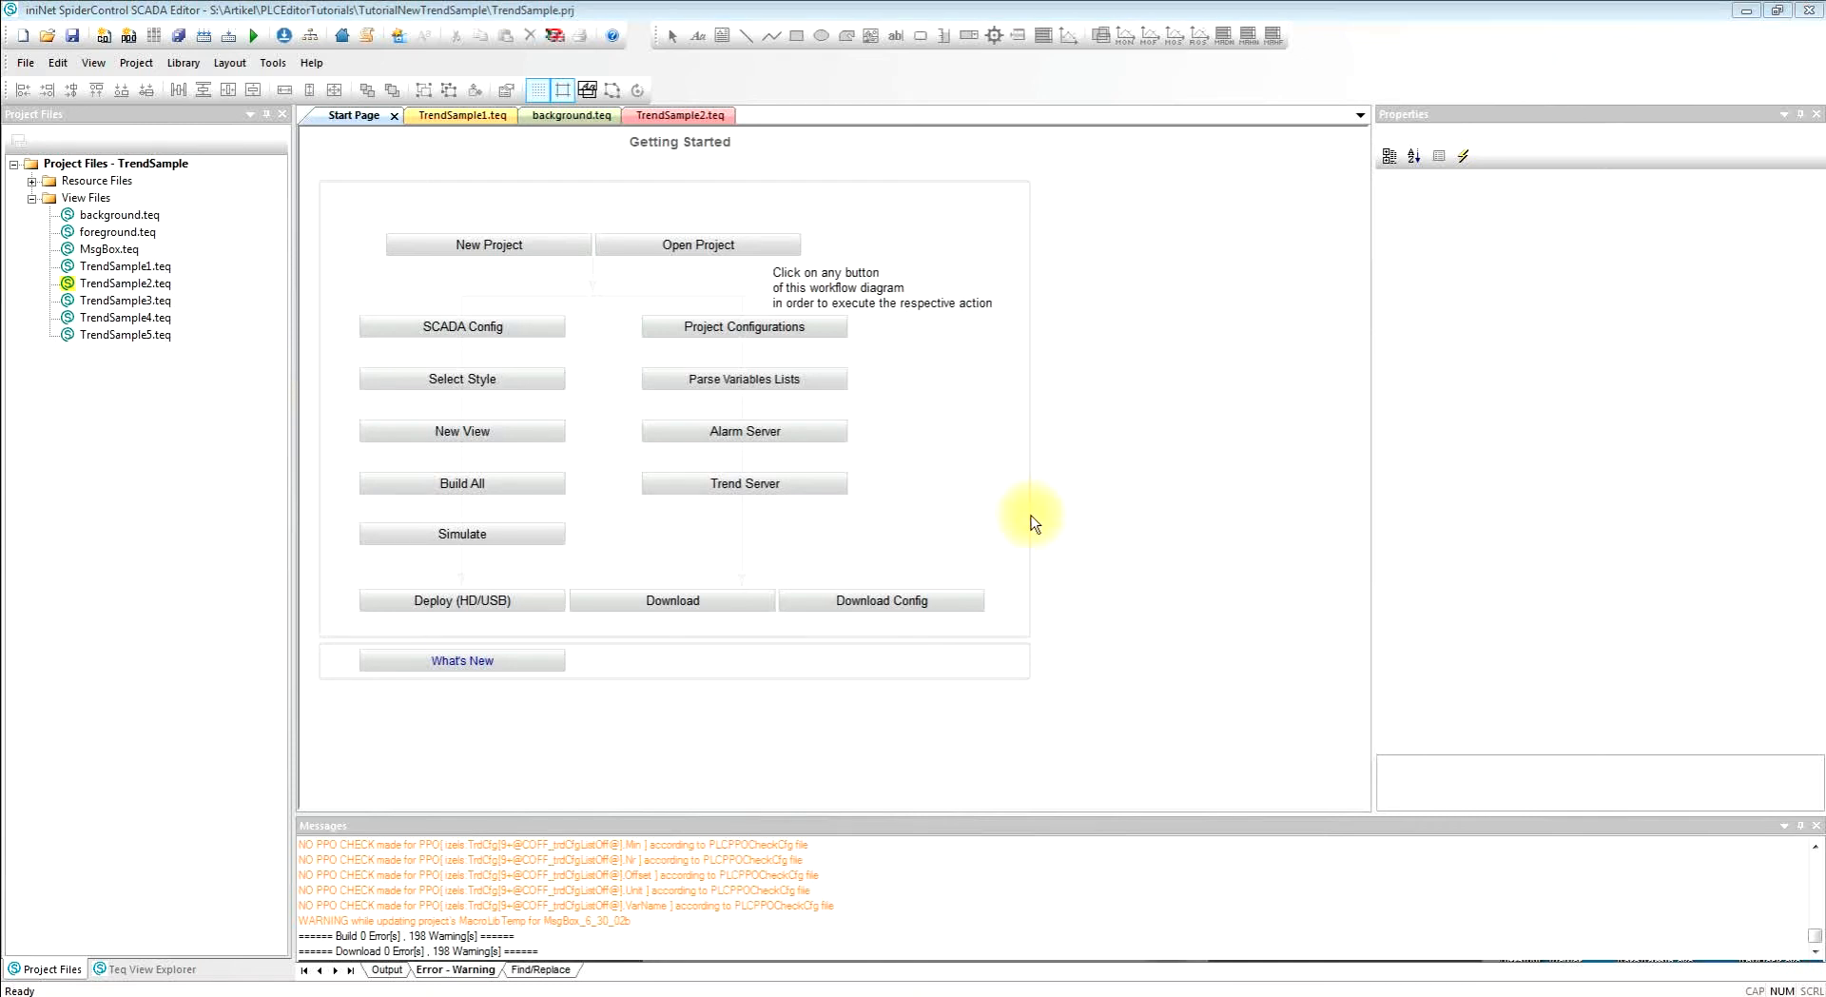
left_click(785, 487)
left_click(717, 284)
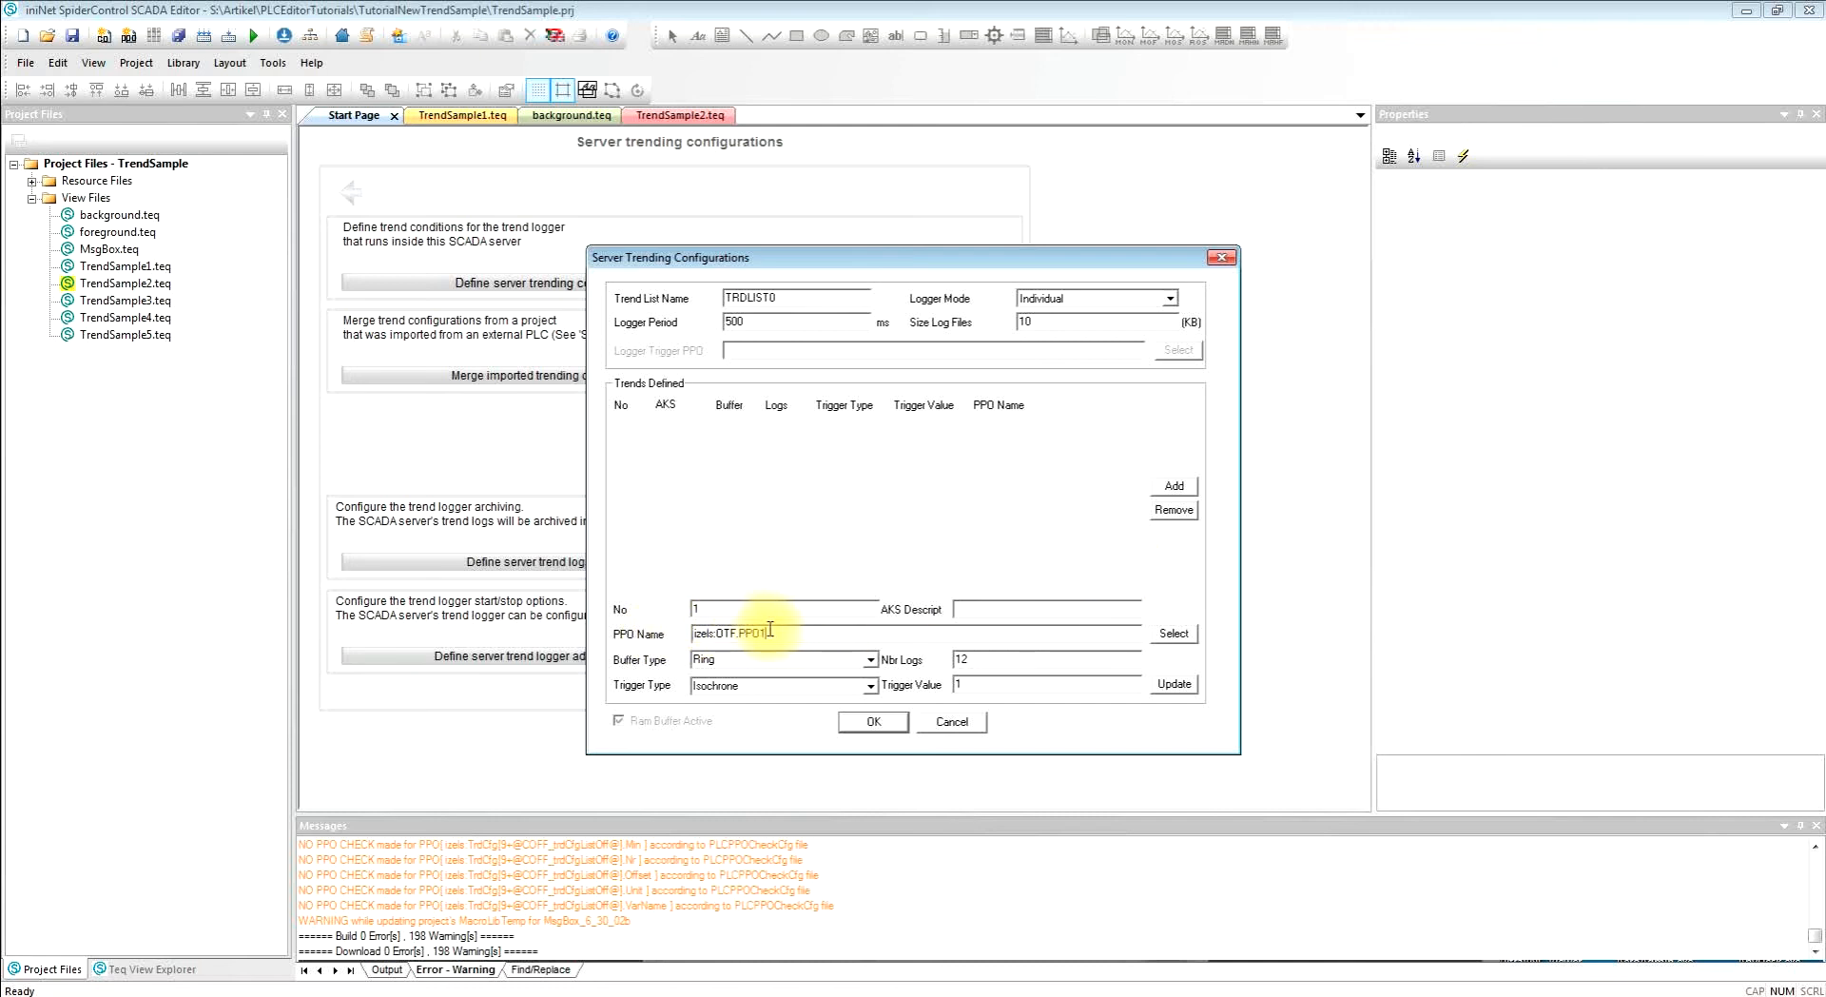
Add trend 1 for PPO izels:OTF.PPO1 with the AKS description Fast Counter, 12 logs and trigger value 1
left_click(991, 610)
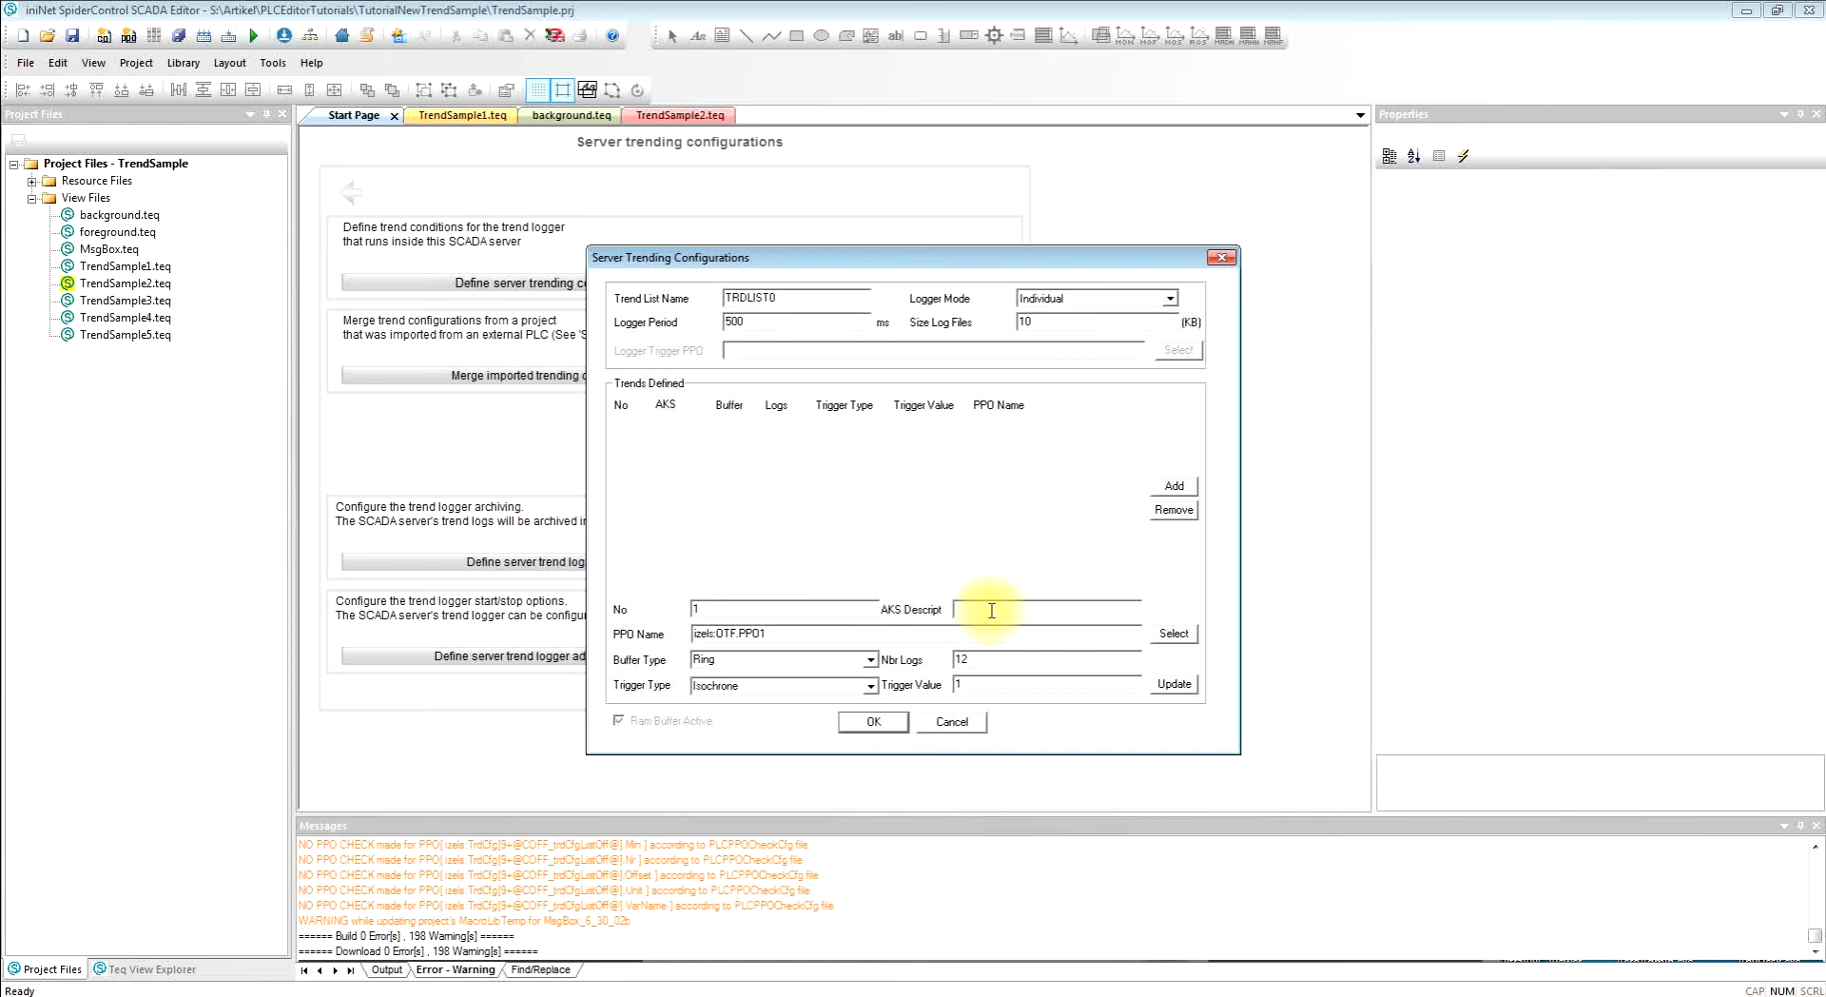
type("Fast")
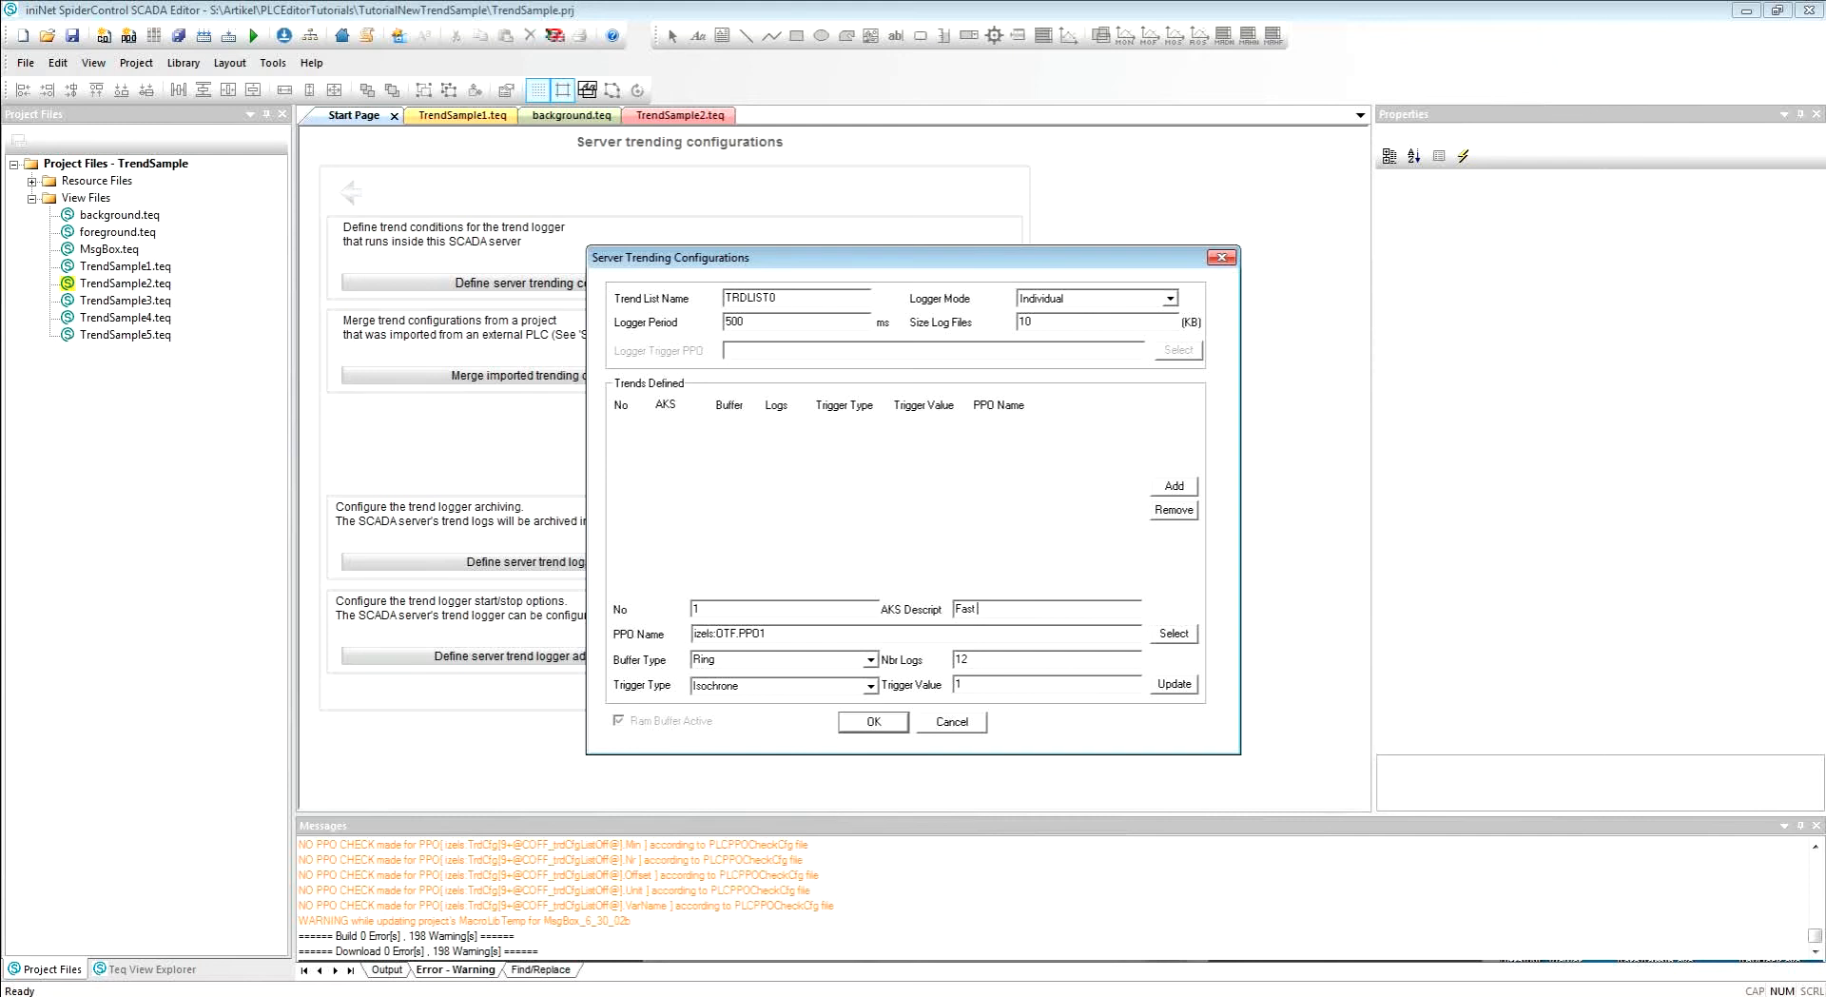
type(" Counter")
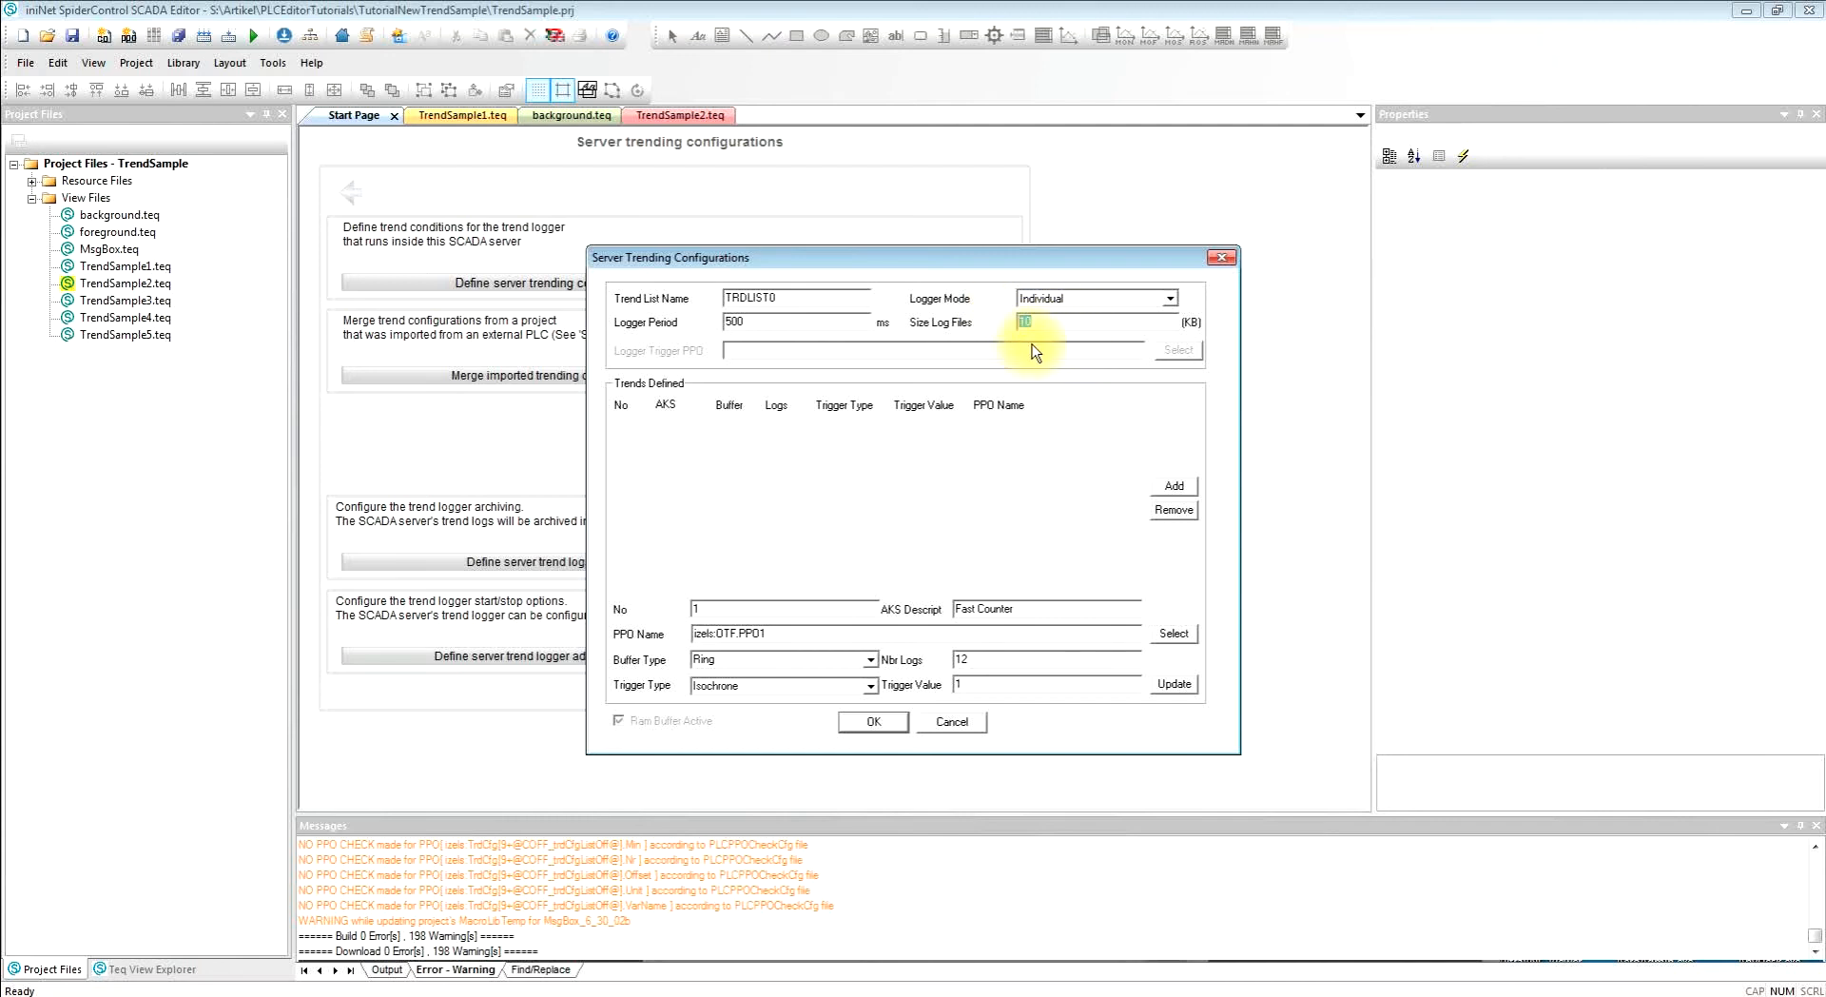
double_click(1068, 323)
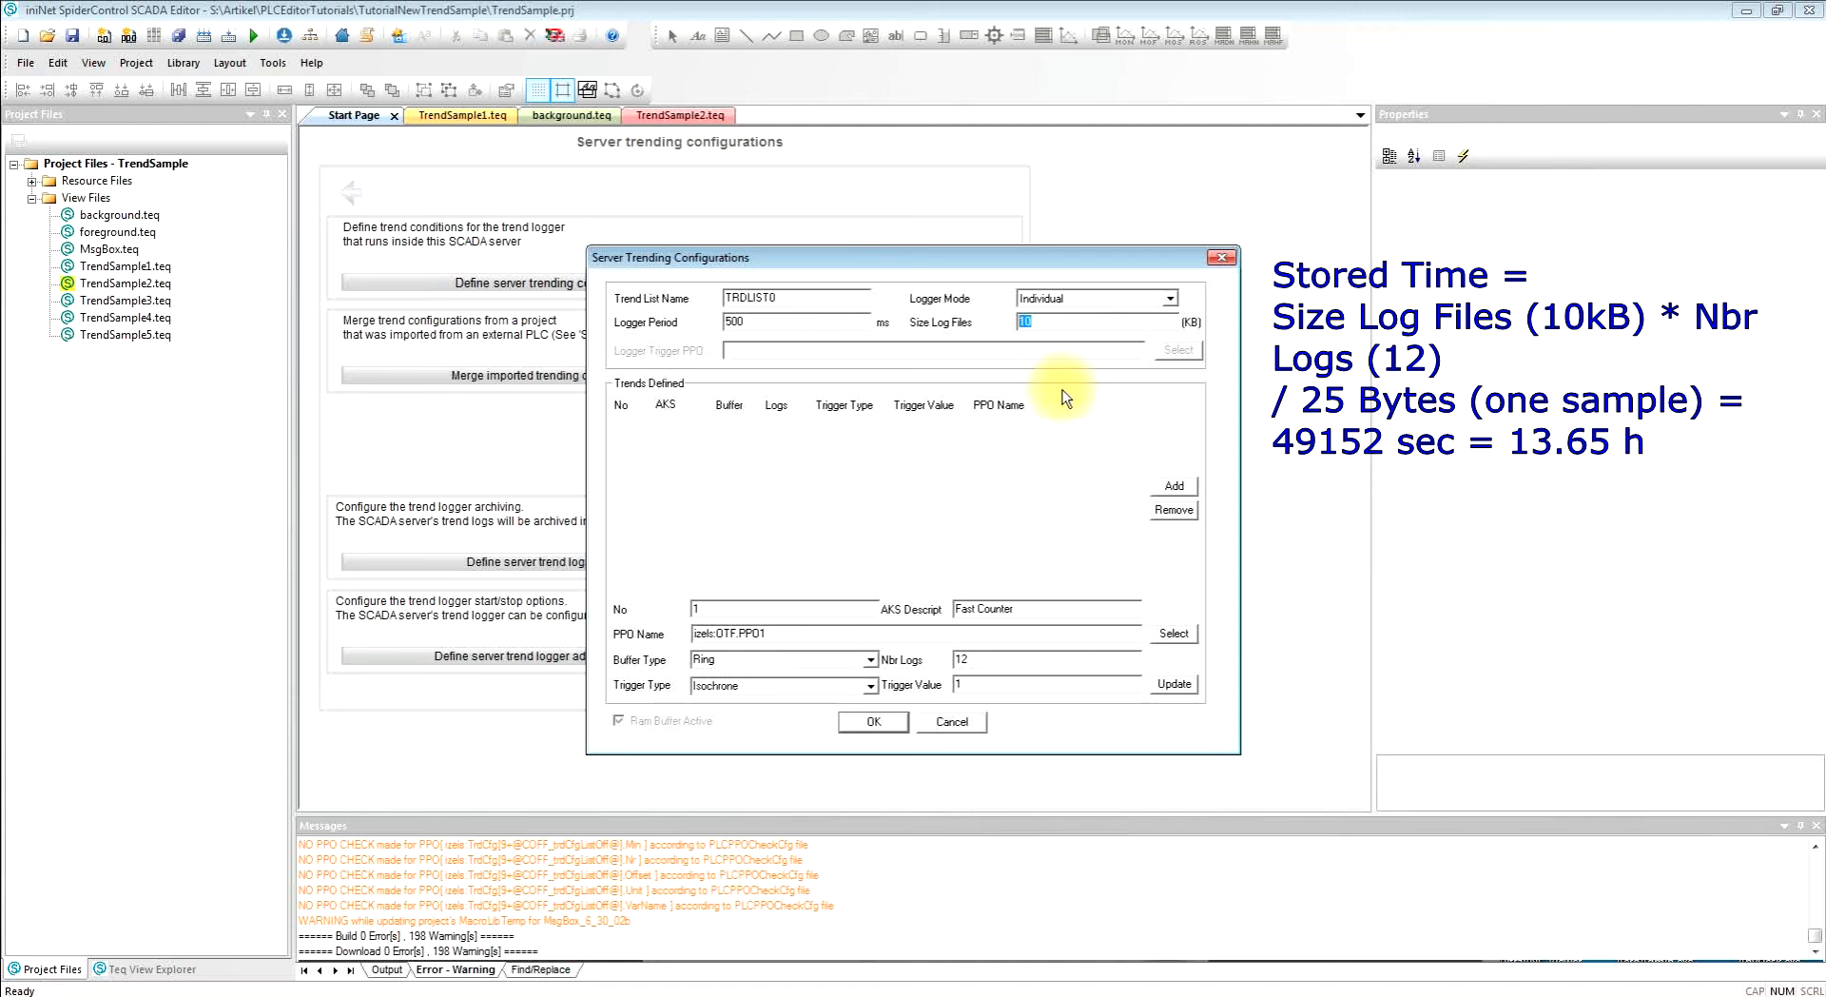
left_click(1026, 663)
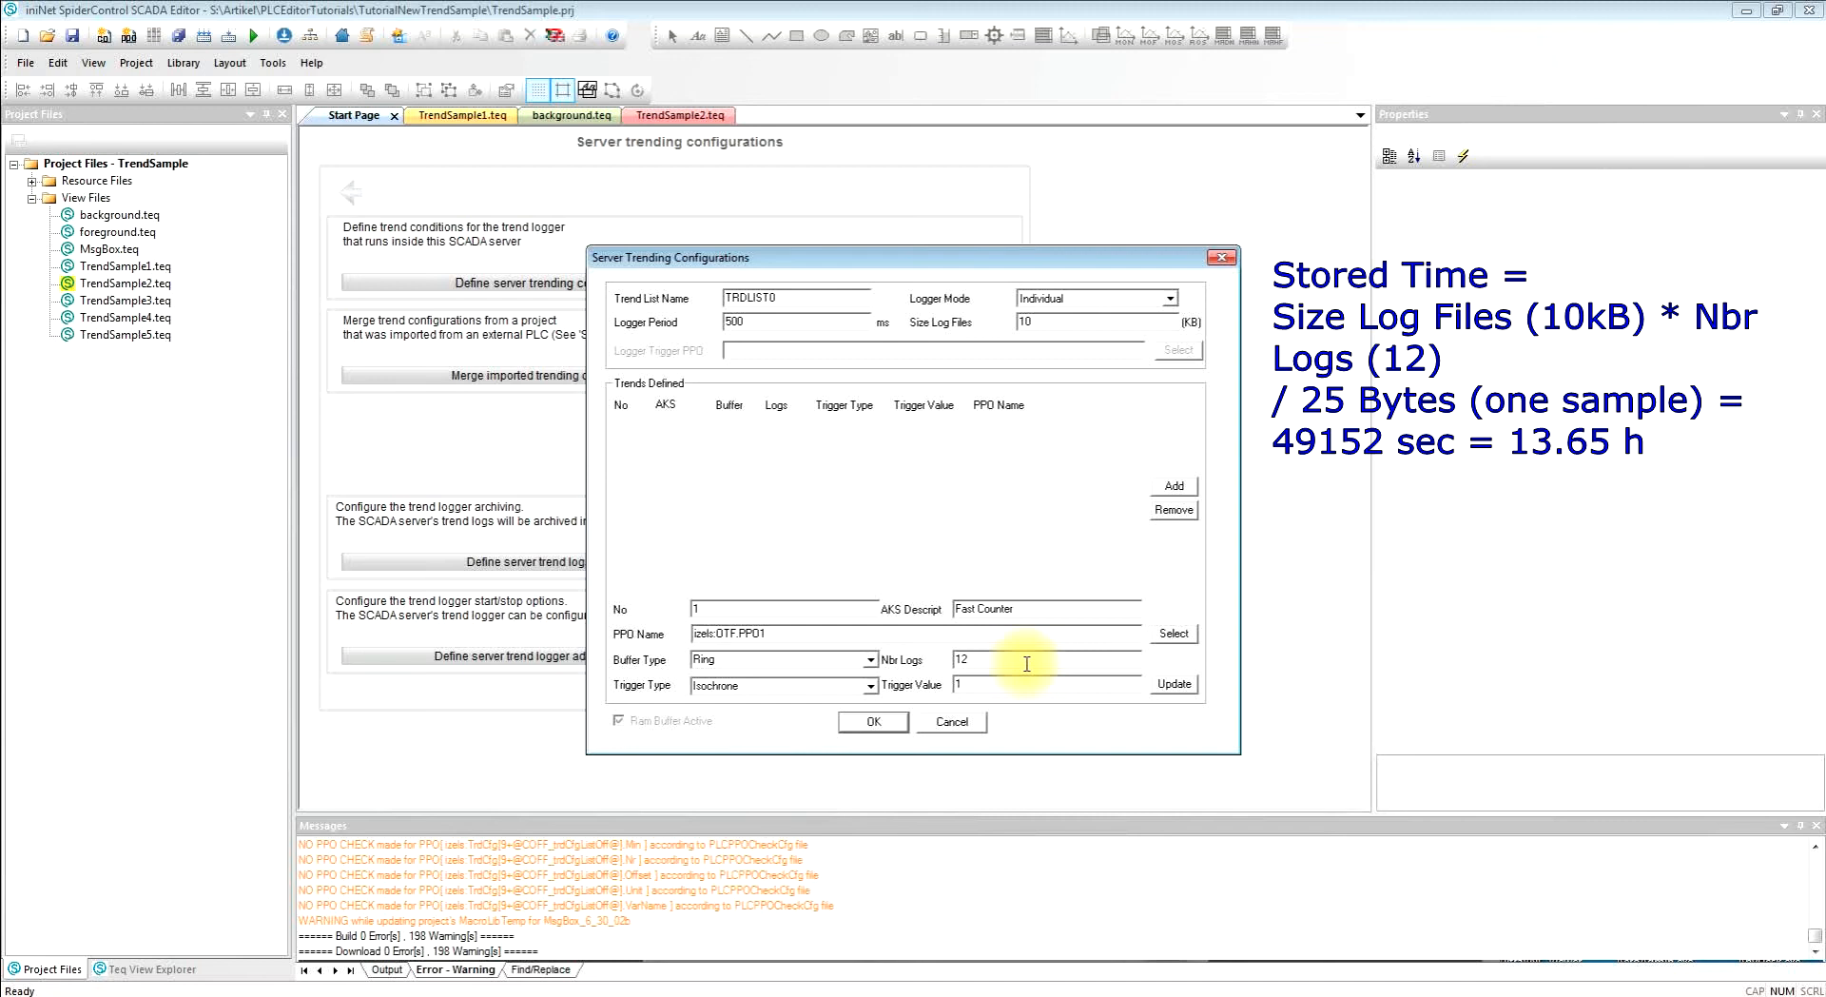
left_click_drag(1019, 664, 952, 659)
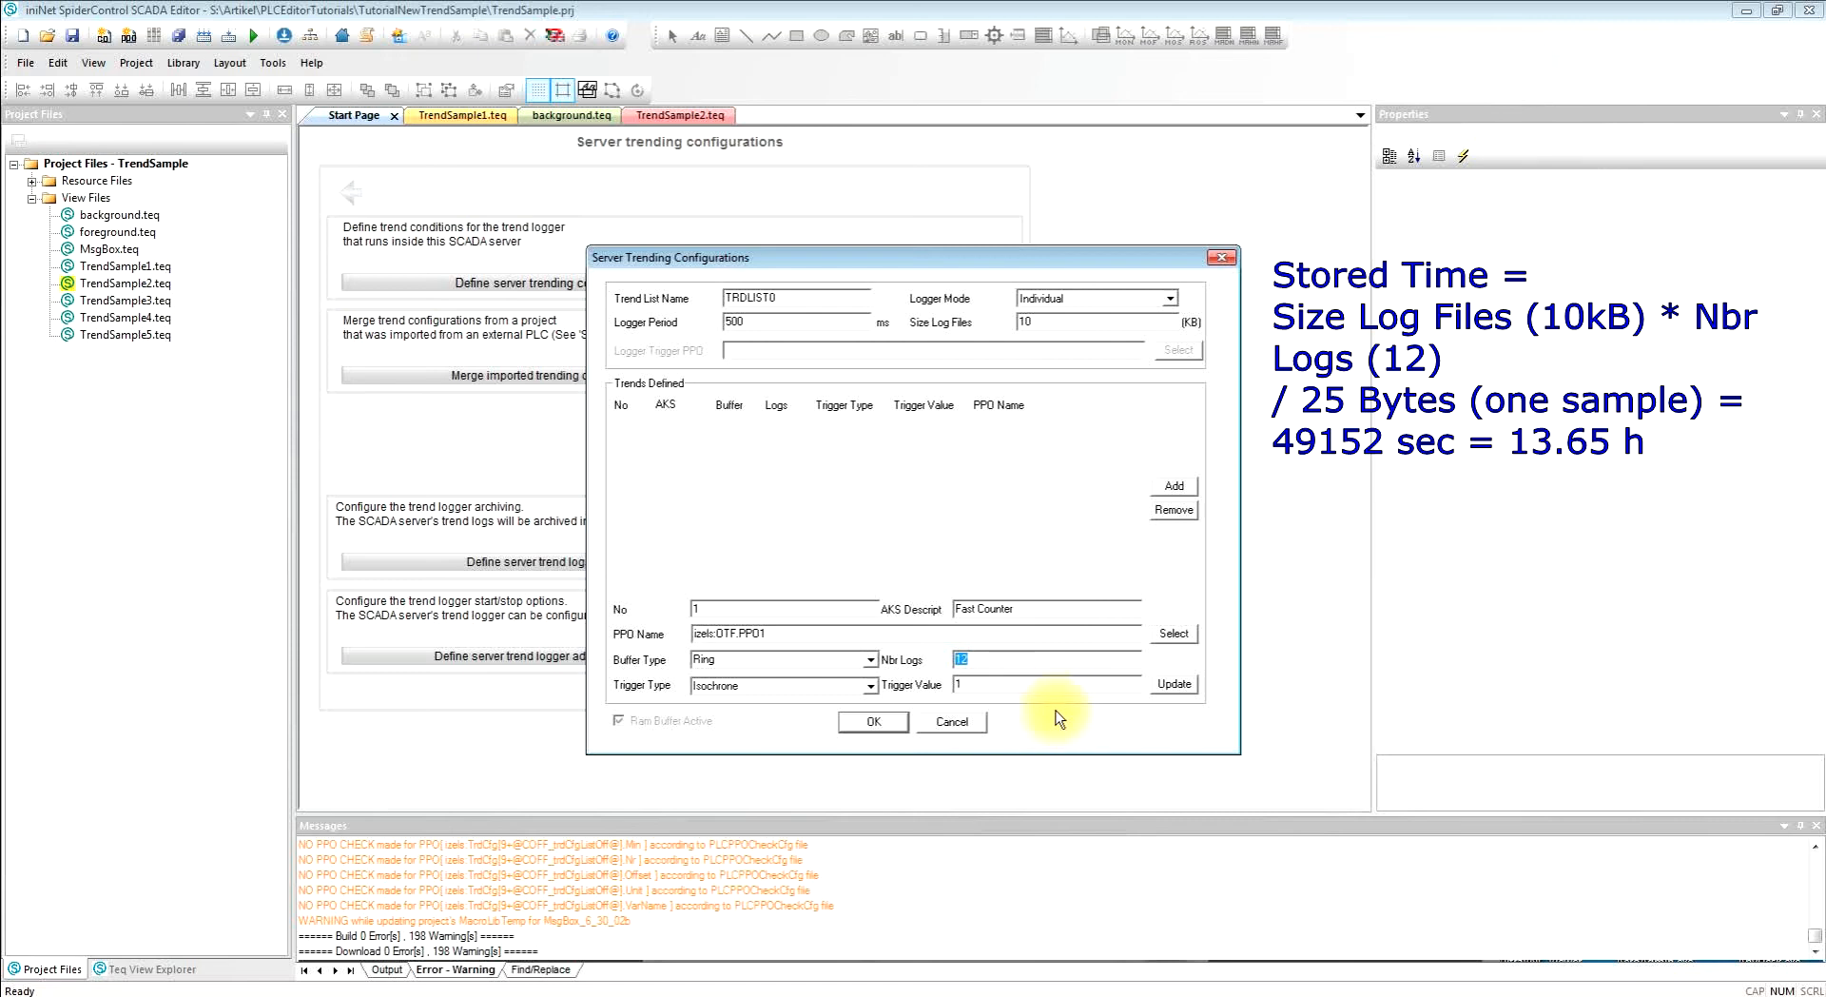
key("Tab")
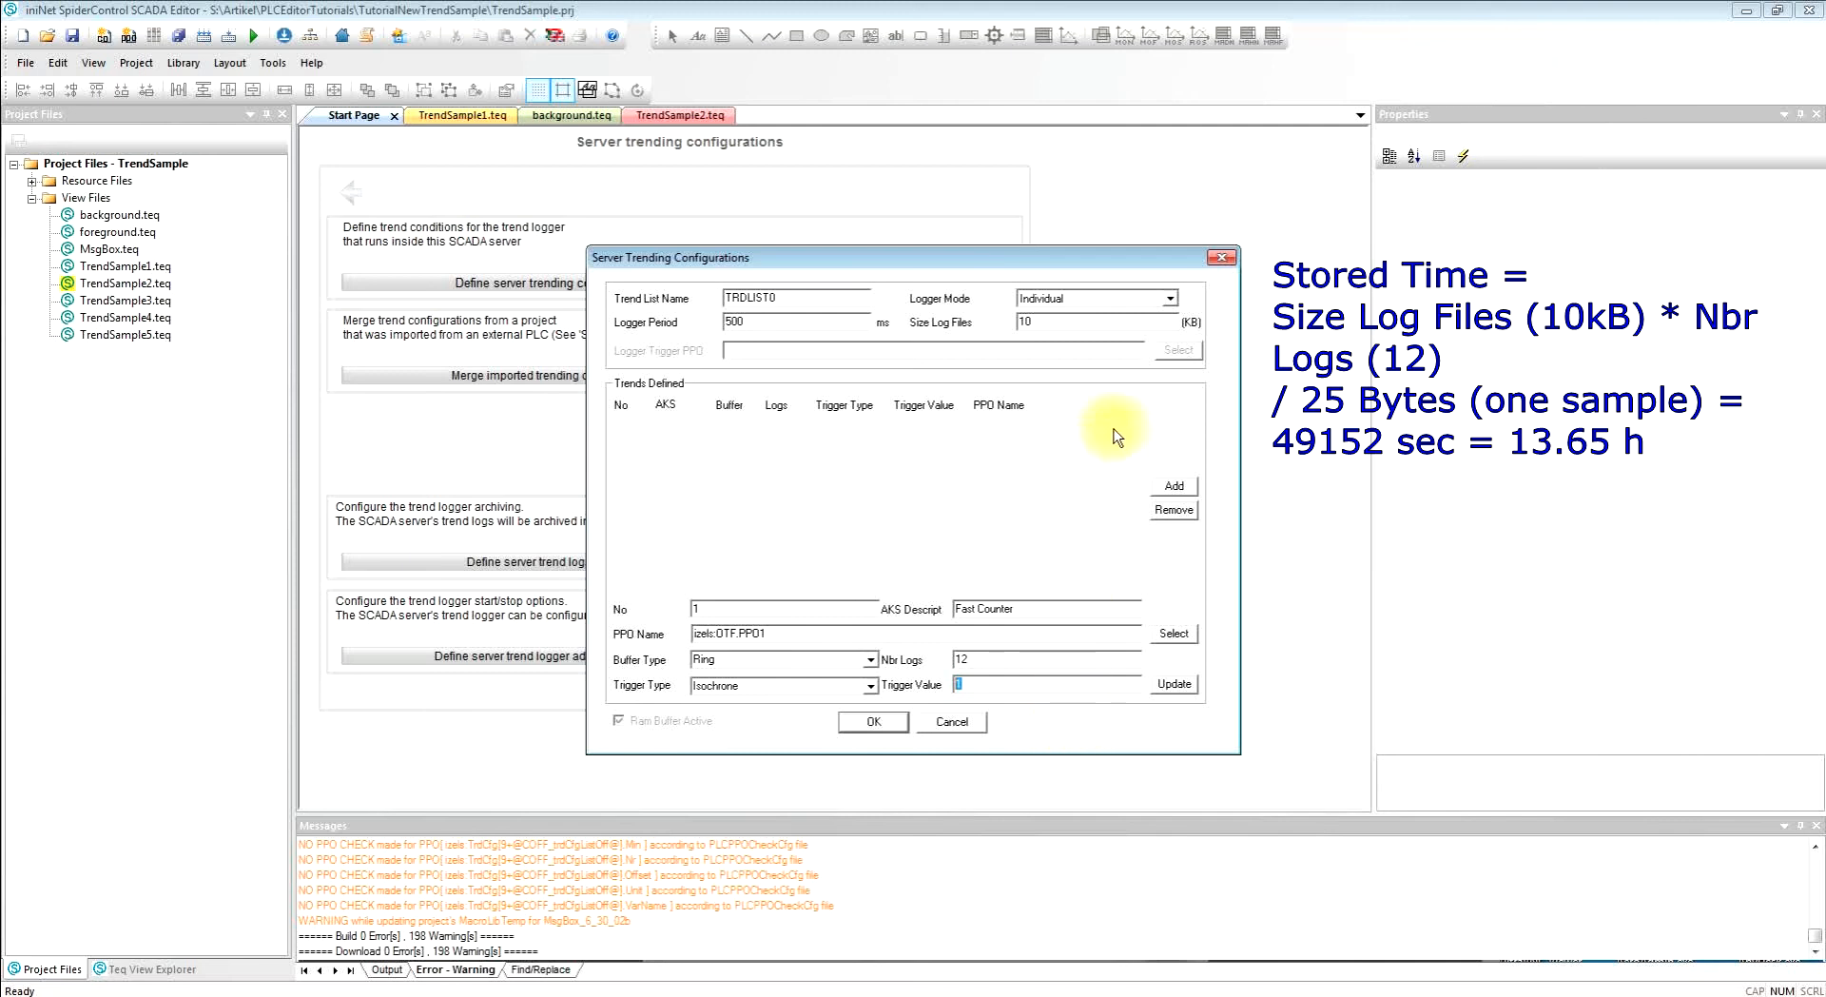
left_click(1176, 494)
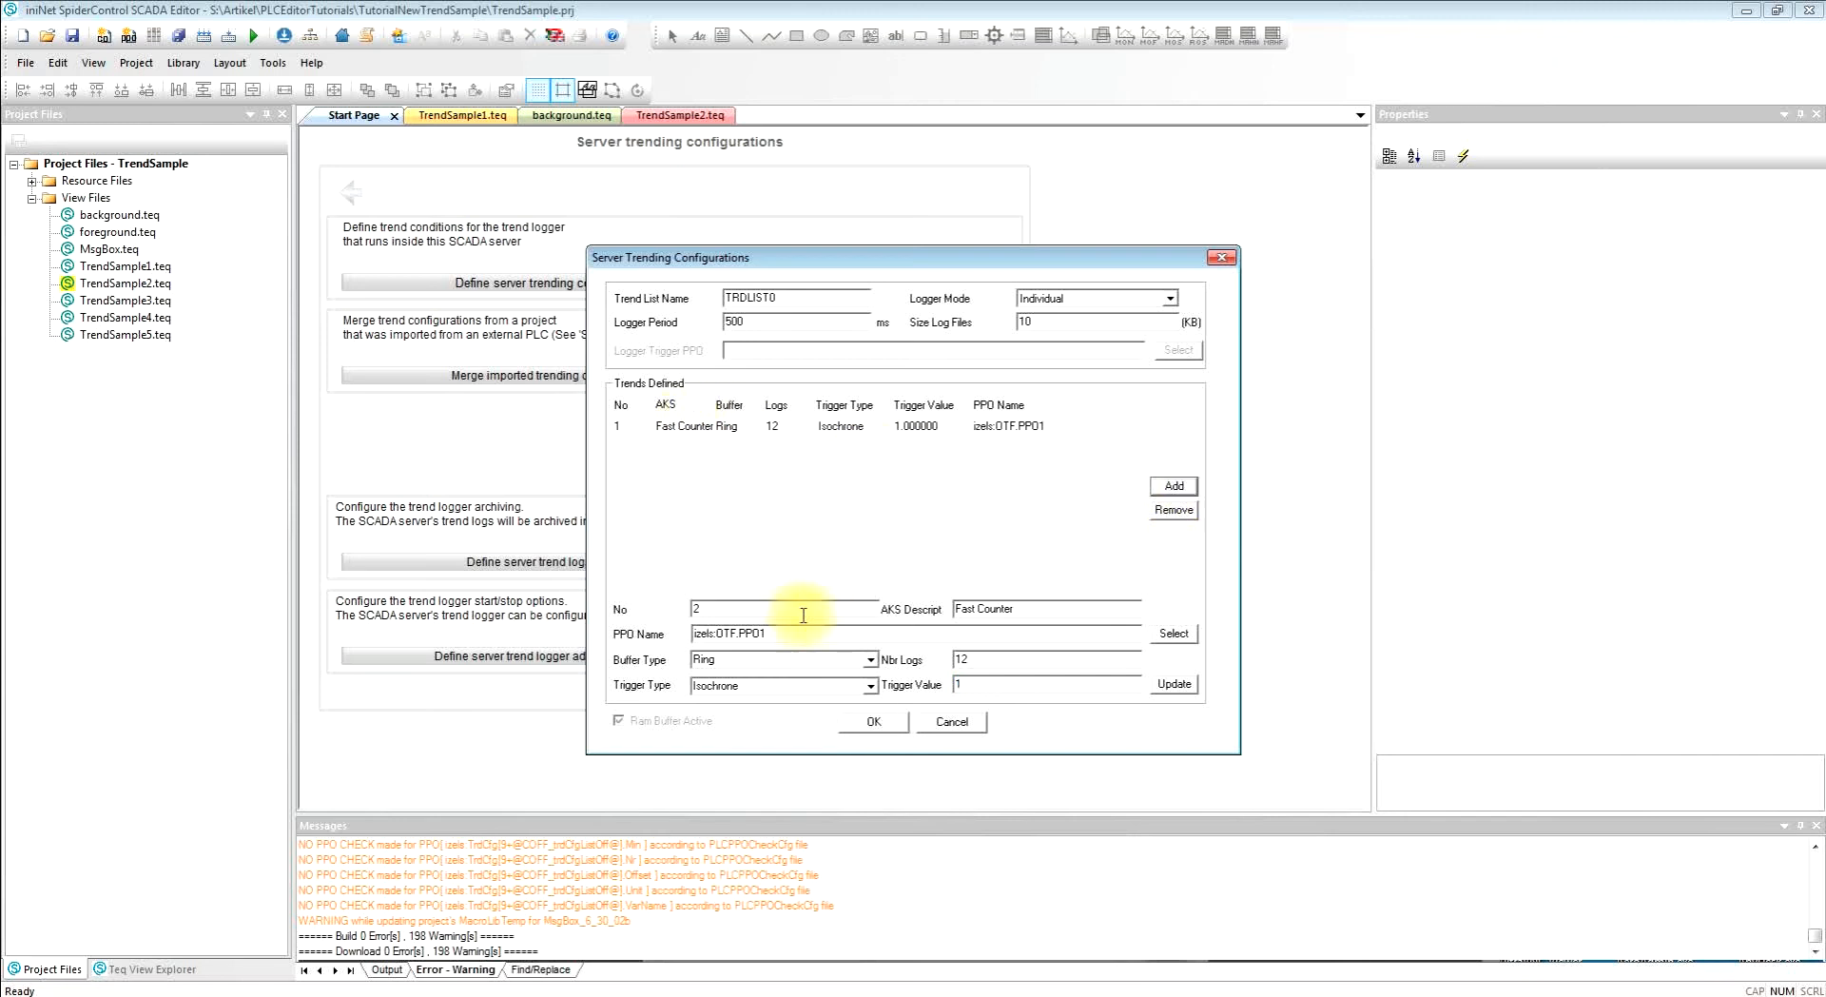
Add trend 2 for PPO izels:OTF.PPO2 with the AKS description Slow Counter
left_click(812, 630)
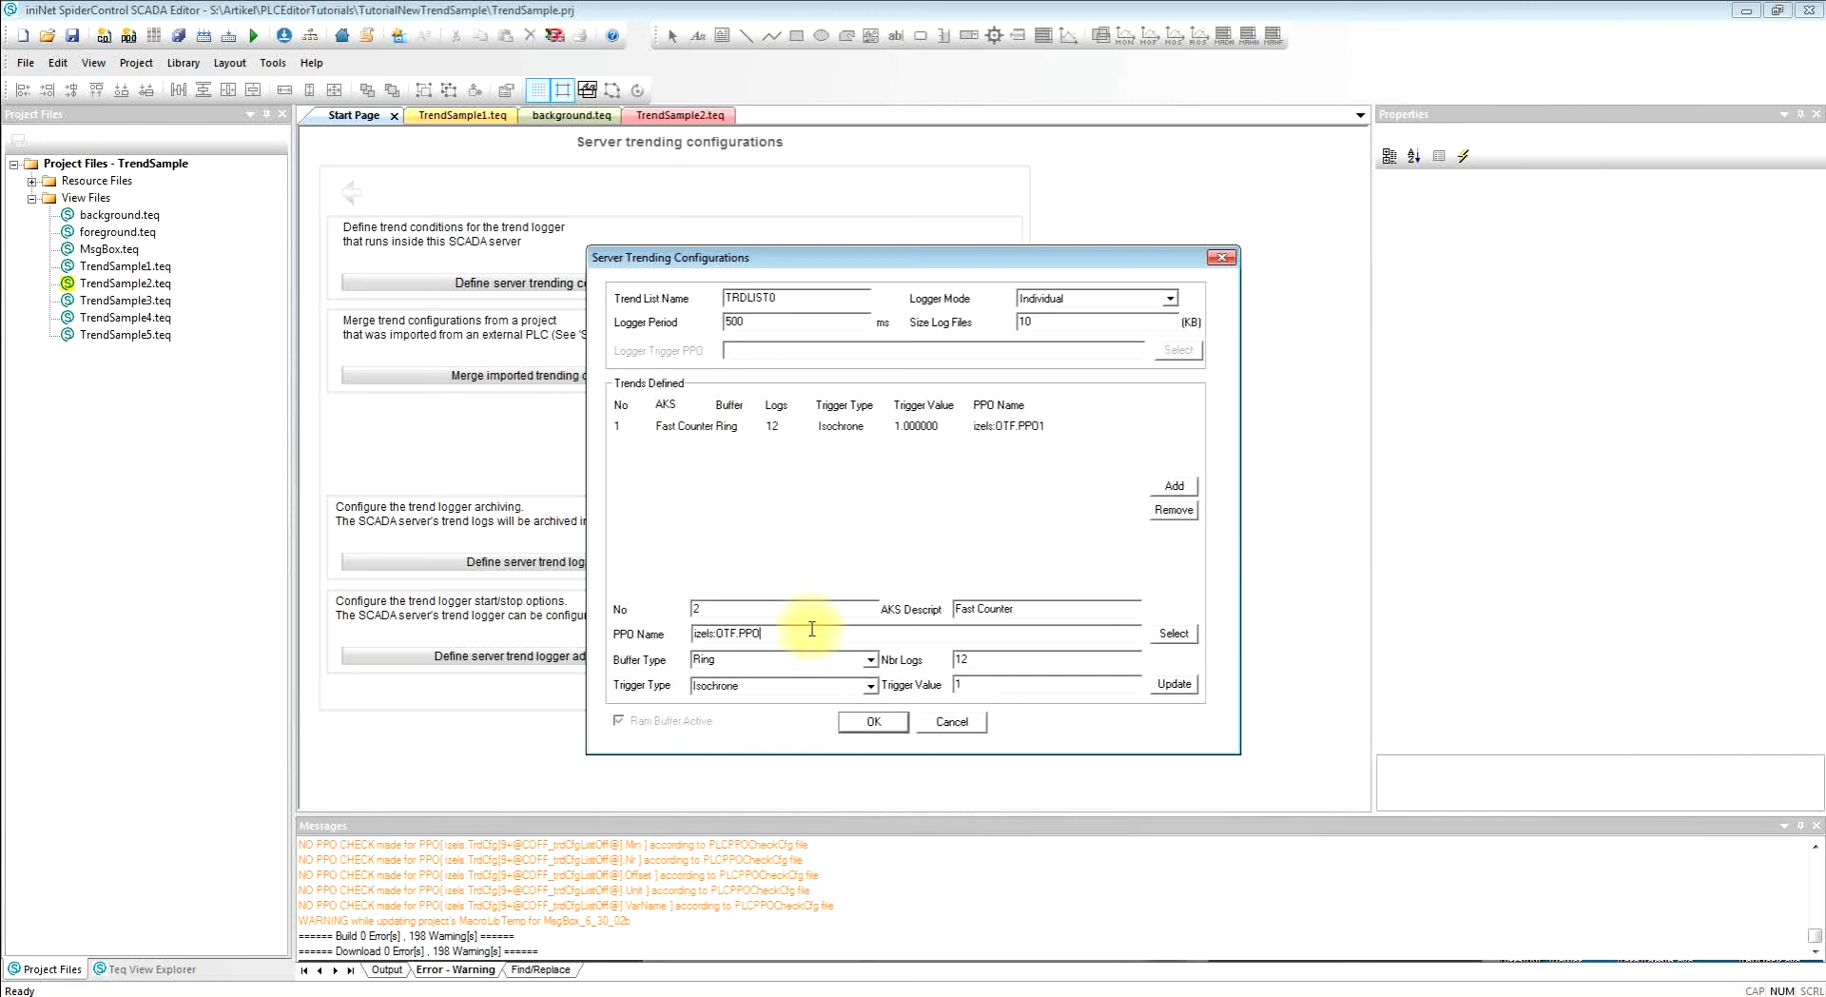
type("2")
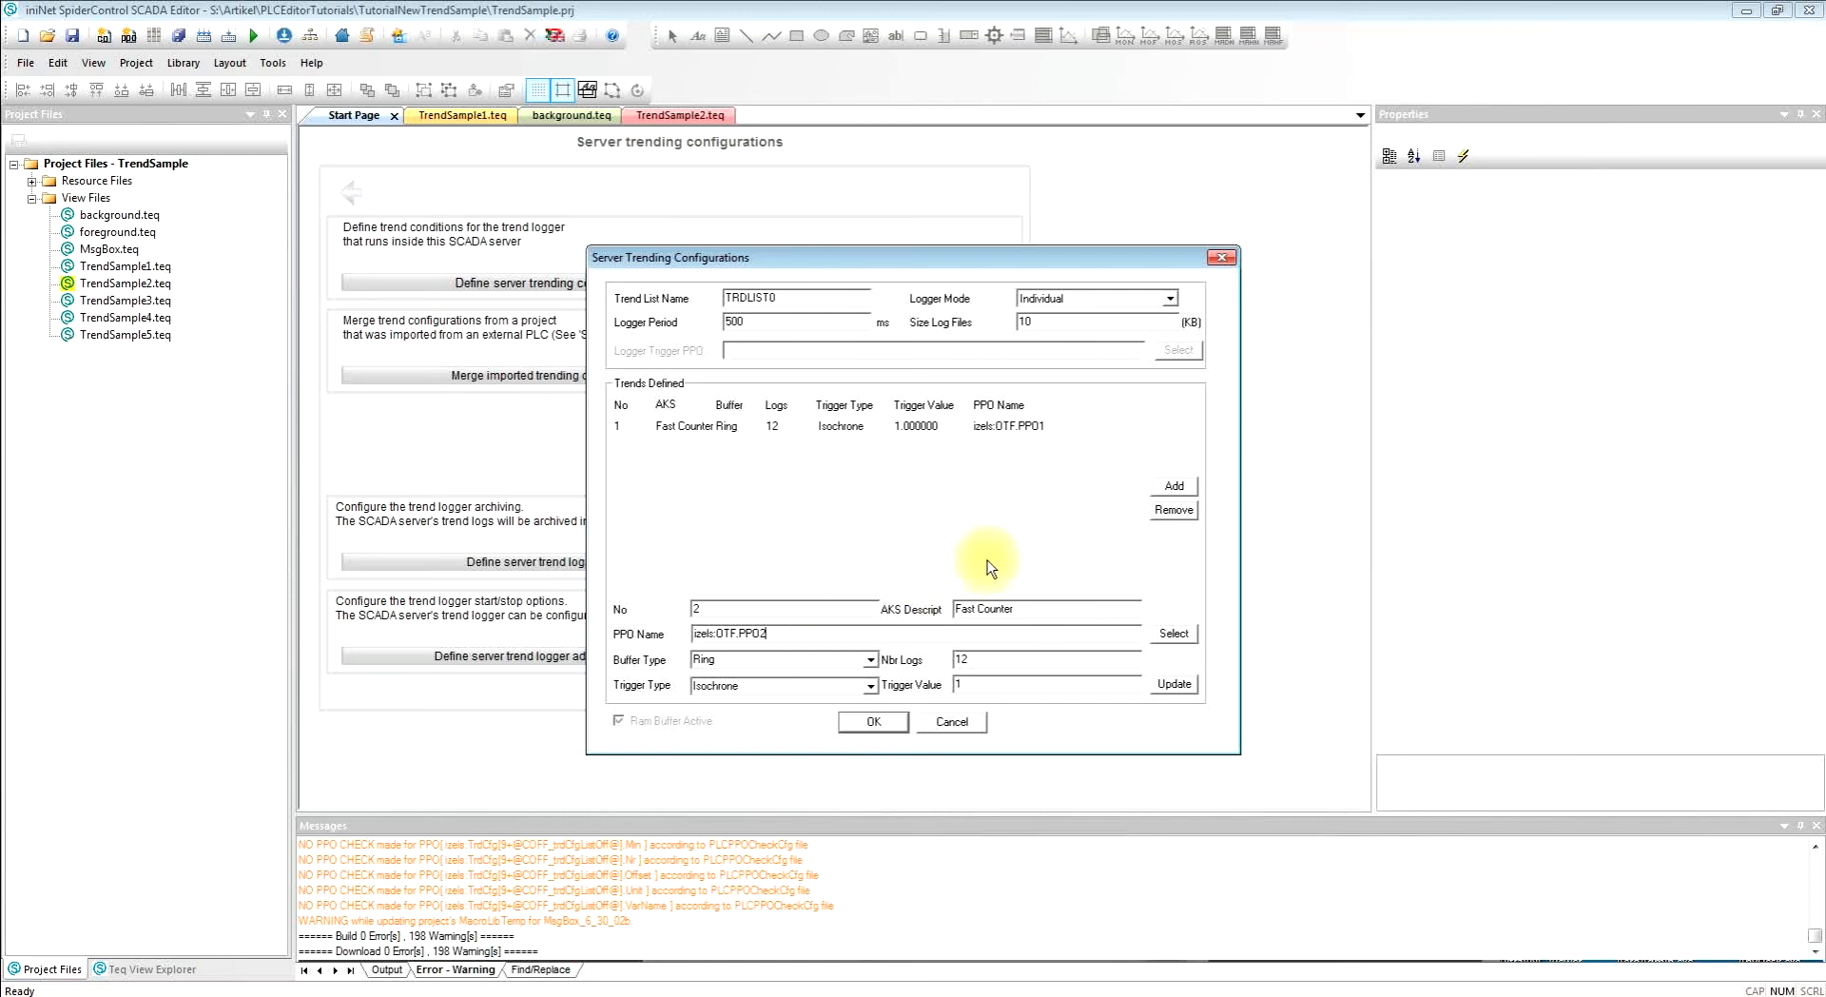
left_click(978, 609)
left_click_drag(977, 610, 929, 608)
type("Slow")
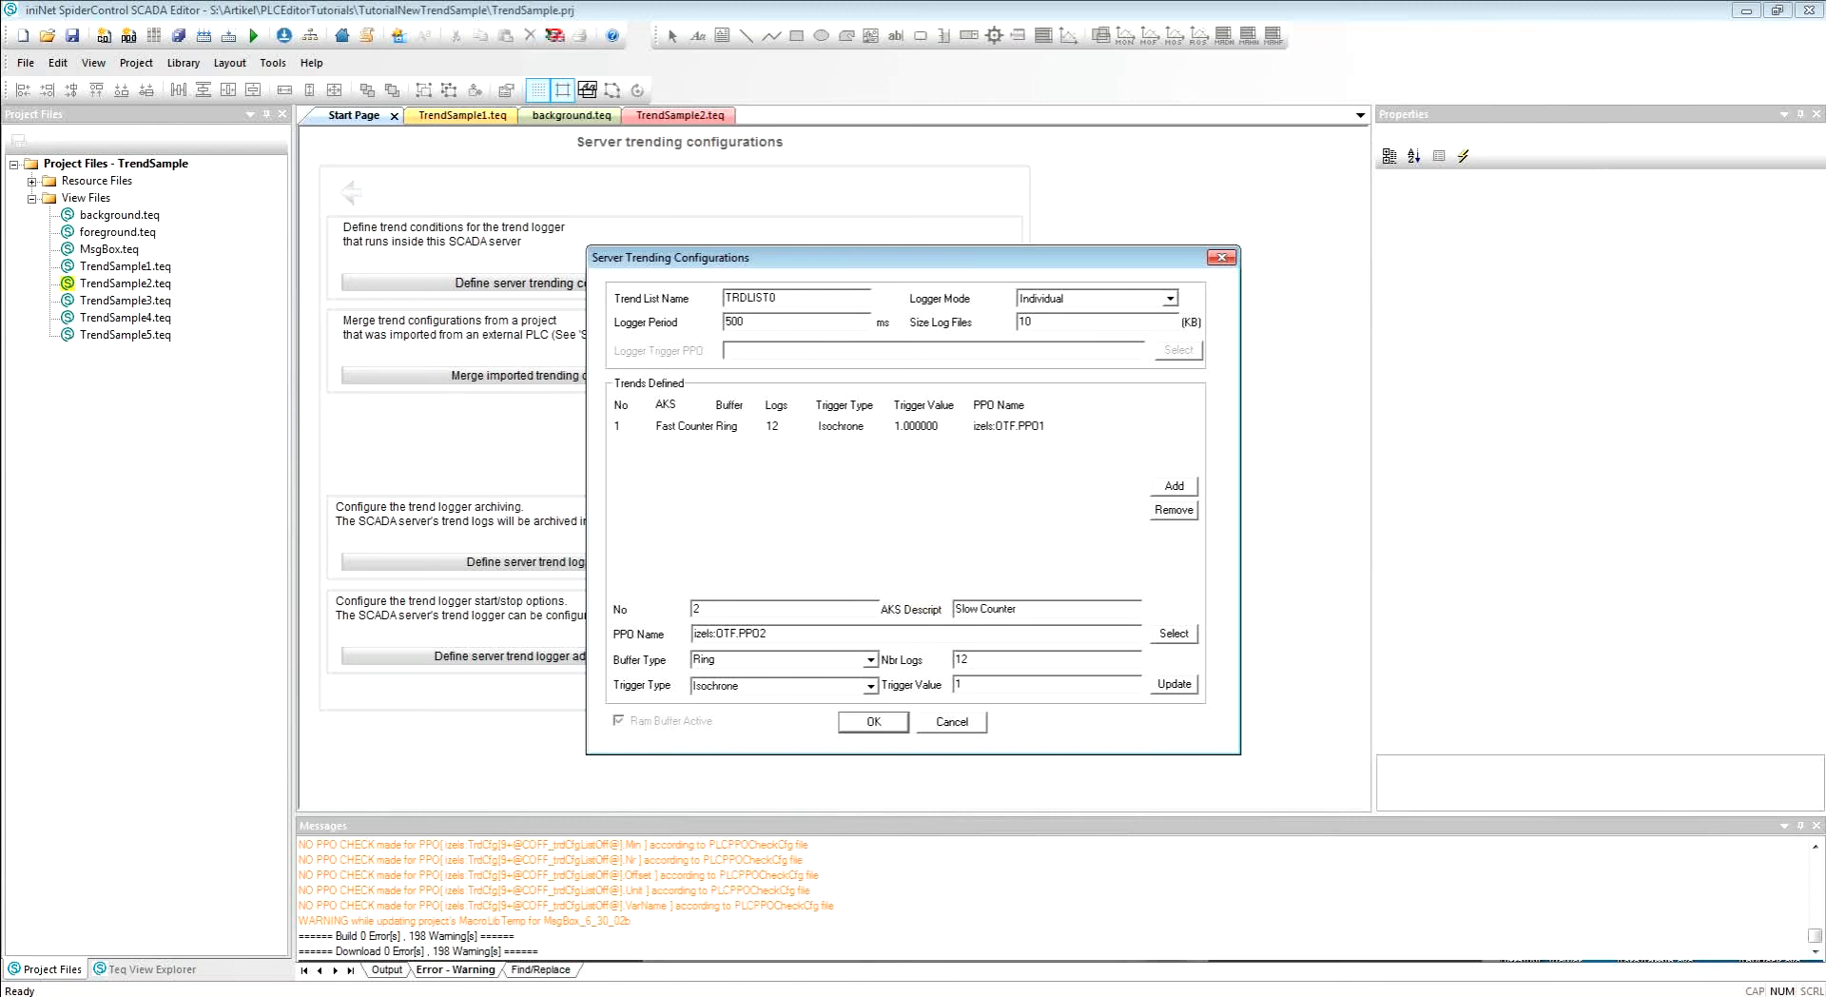
left_click(1173, 487)
Add trend 3 for PPO izels:OTF.PPO3 with the AKS description Slow Reverse Counter and accept the trending configuration
left_click(779, 634)
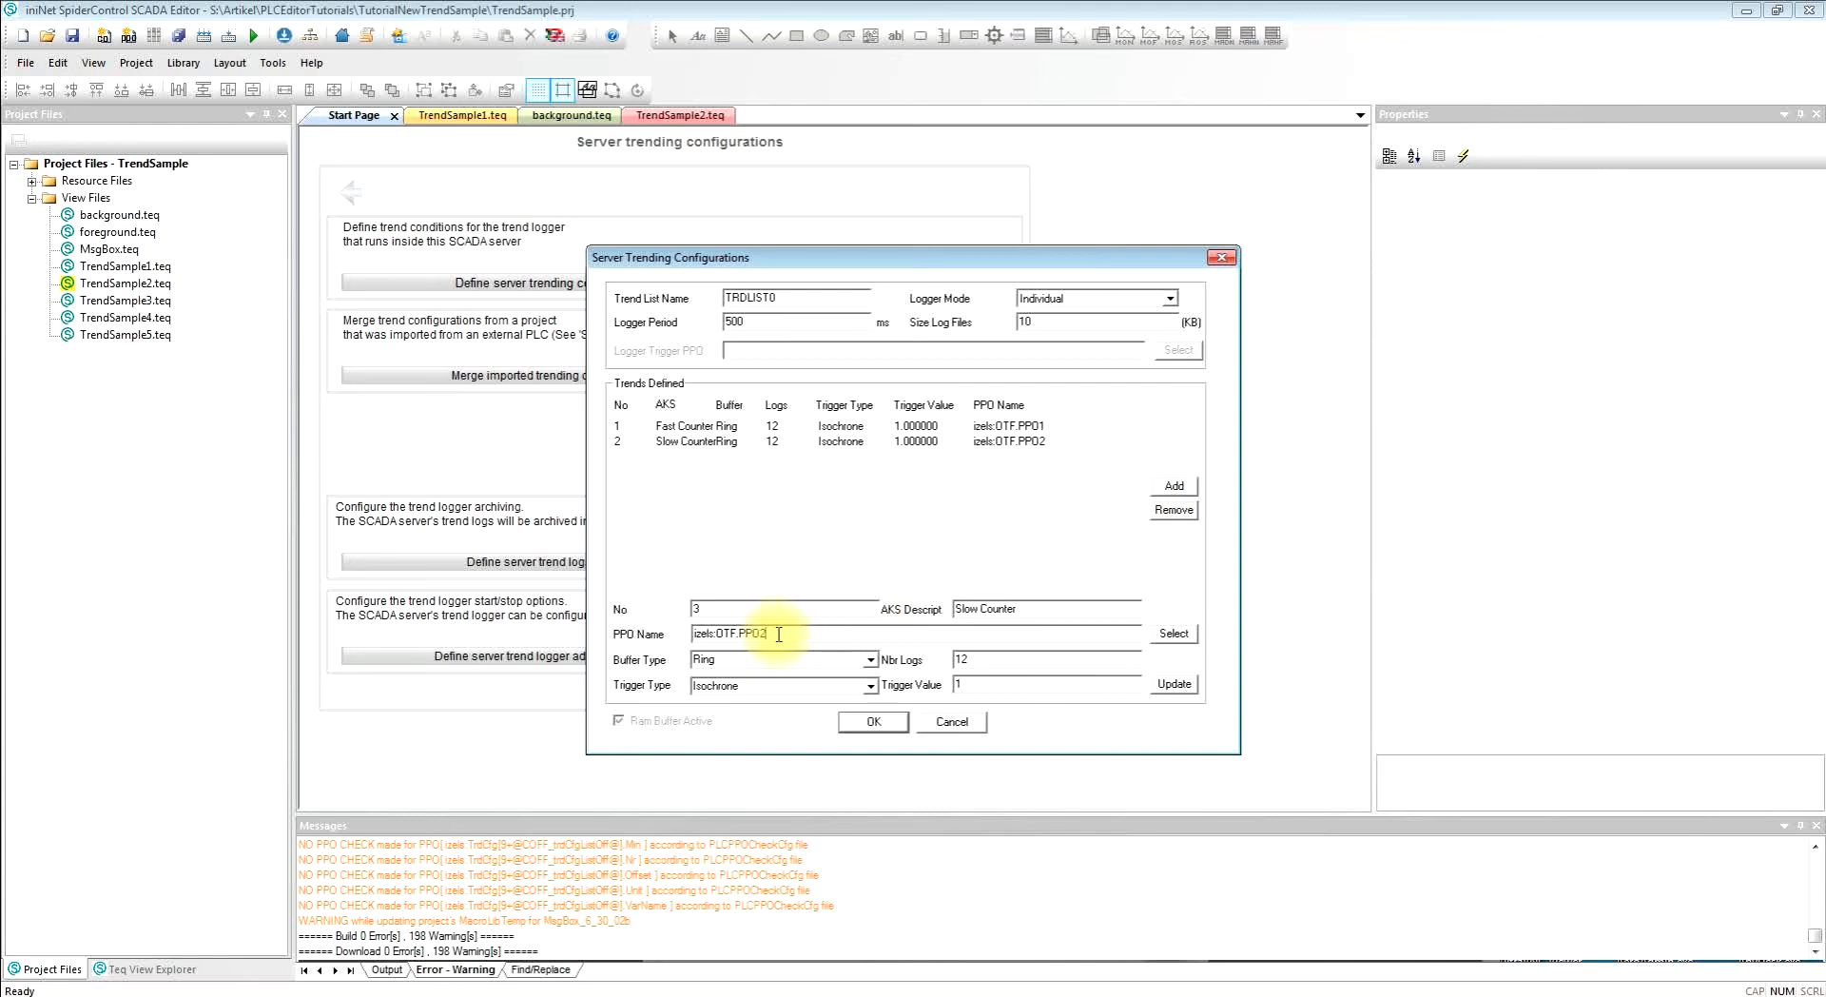
type("3")
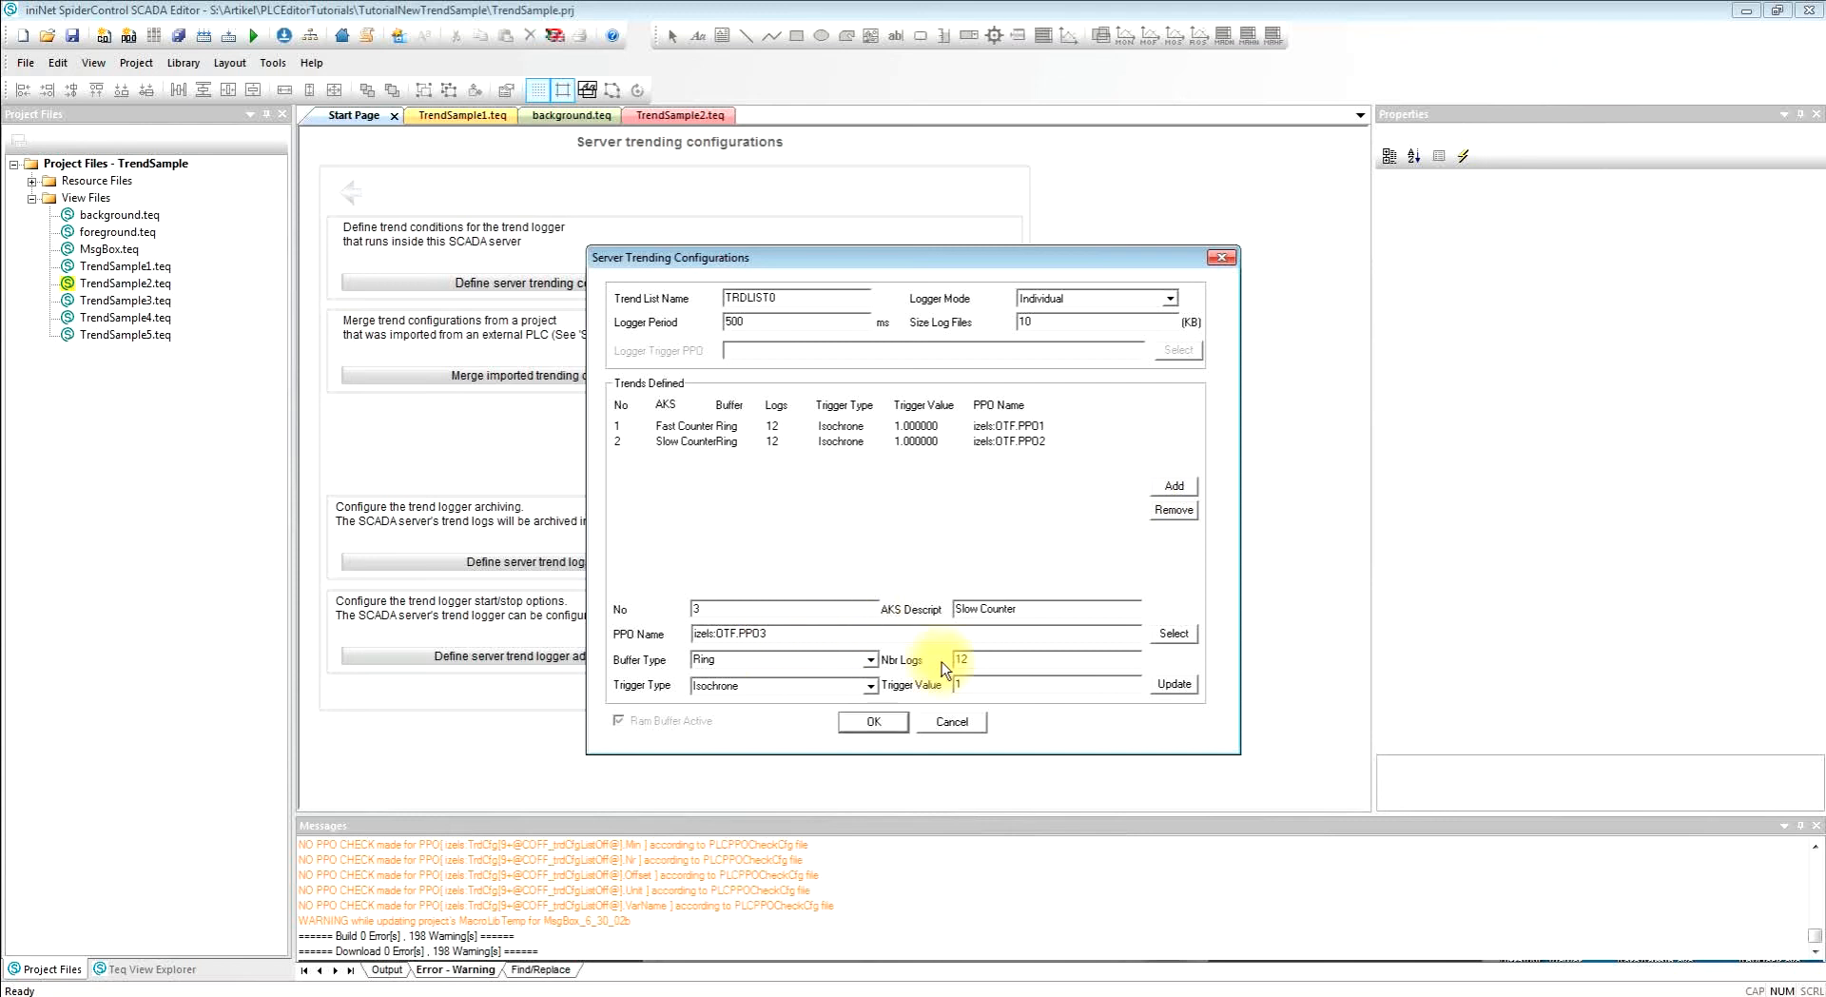
left_click(982, 612)
type("Reverse")
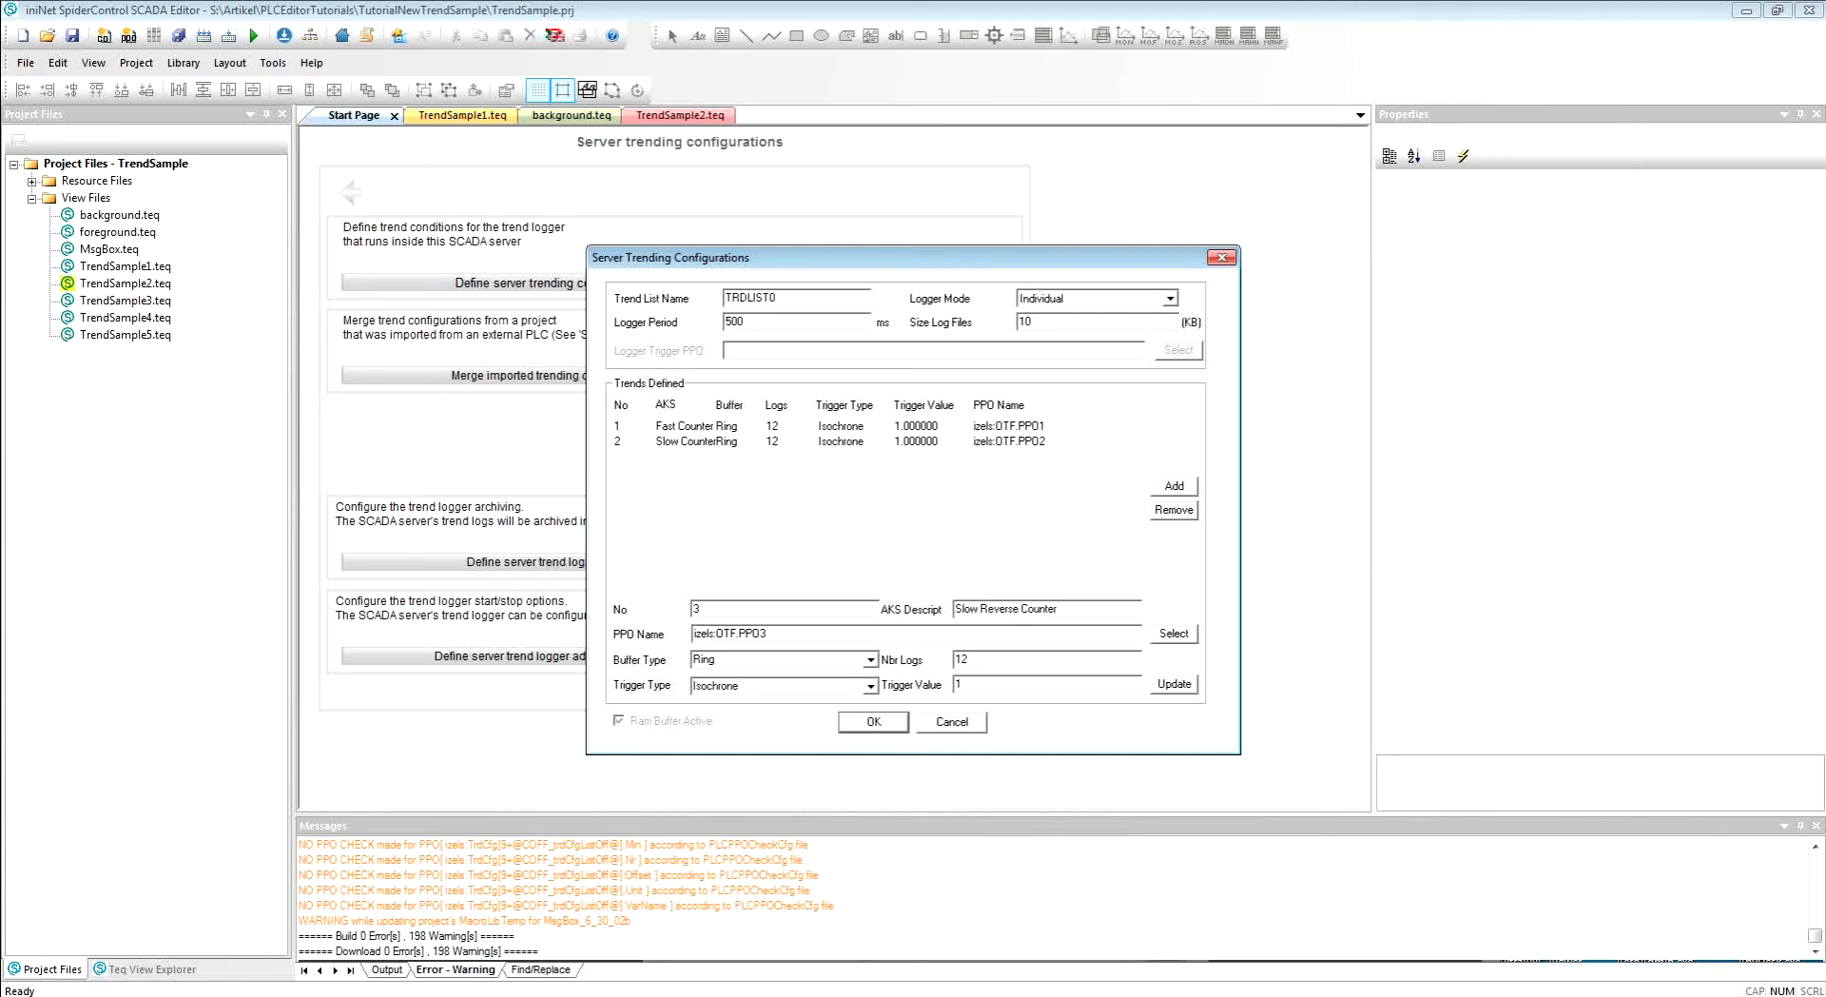
left_click(1187, 488)
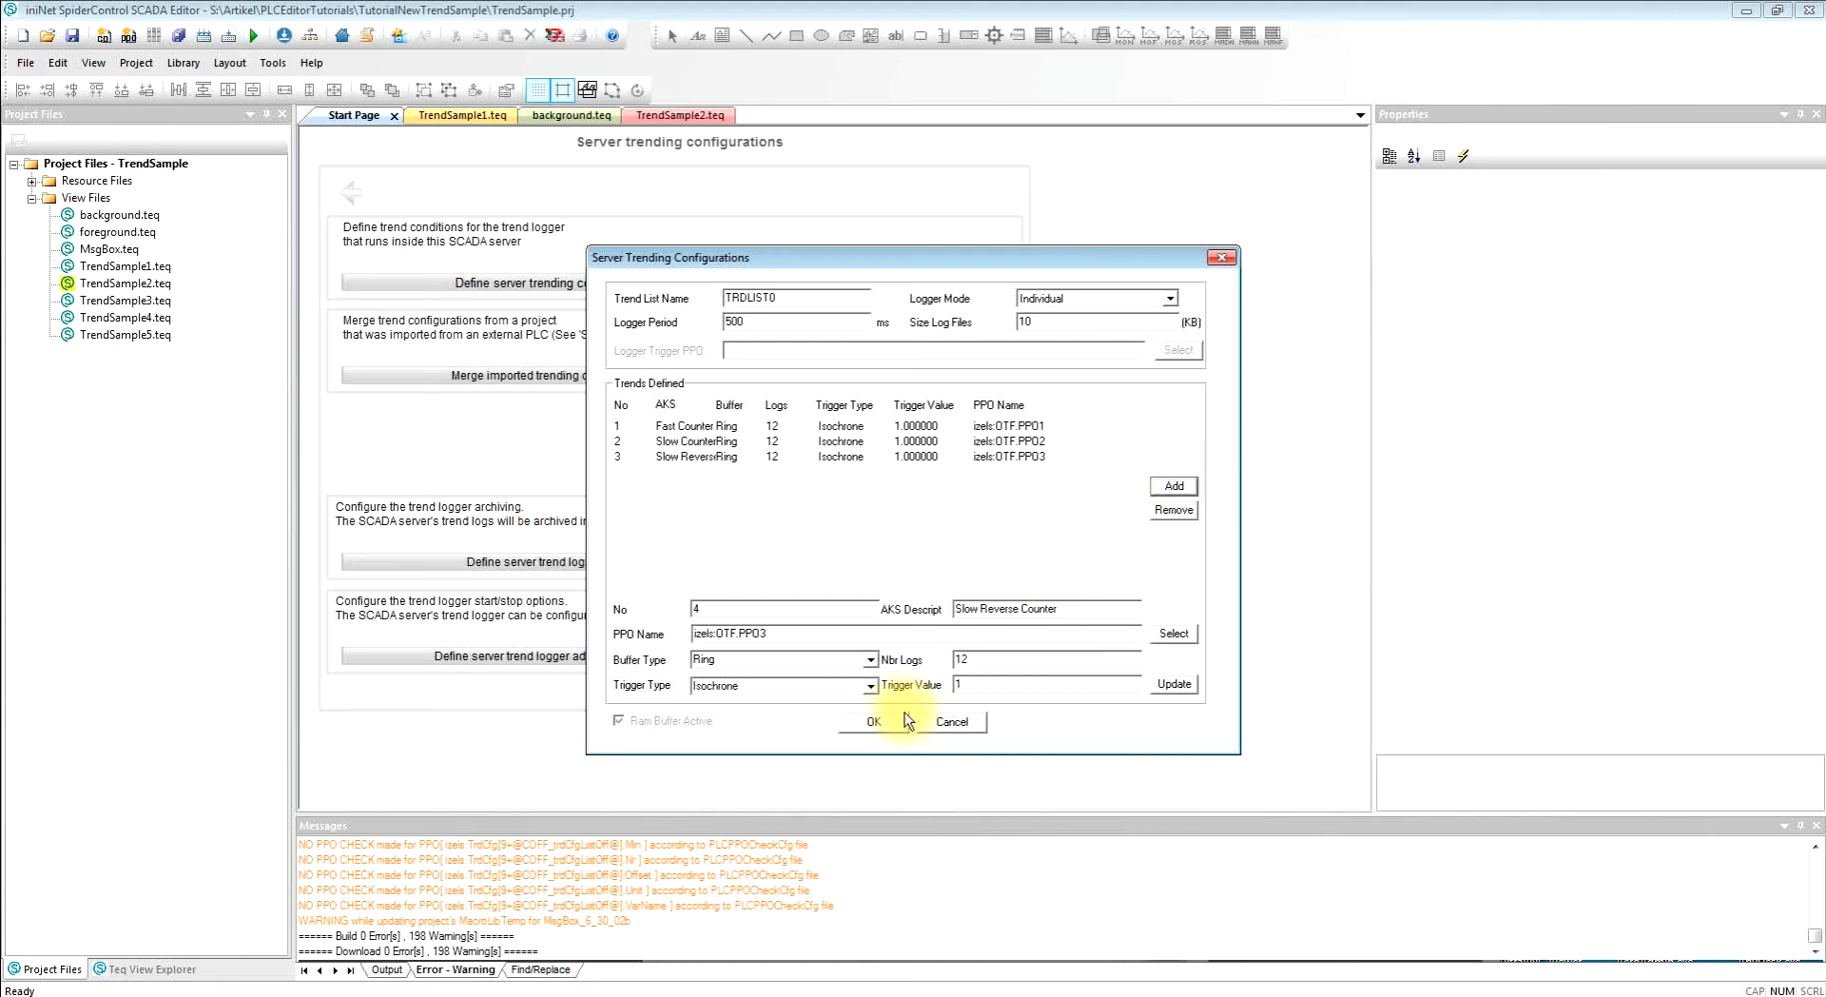
left_click(871, 722)
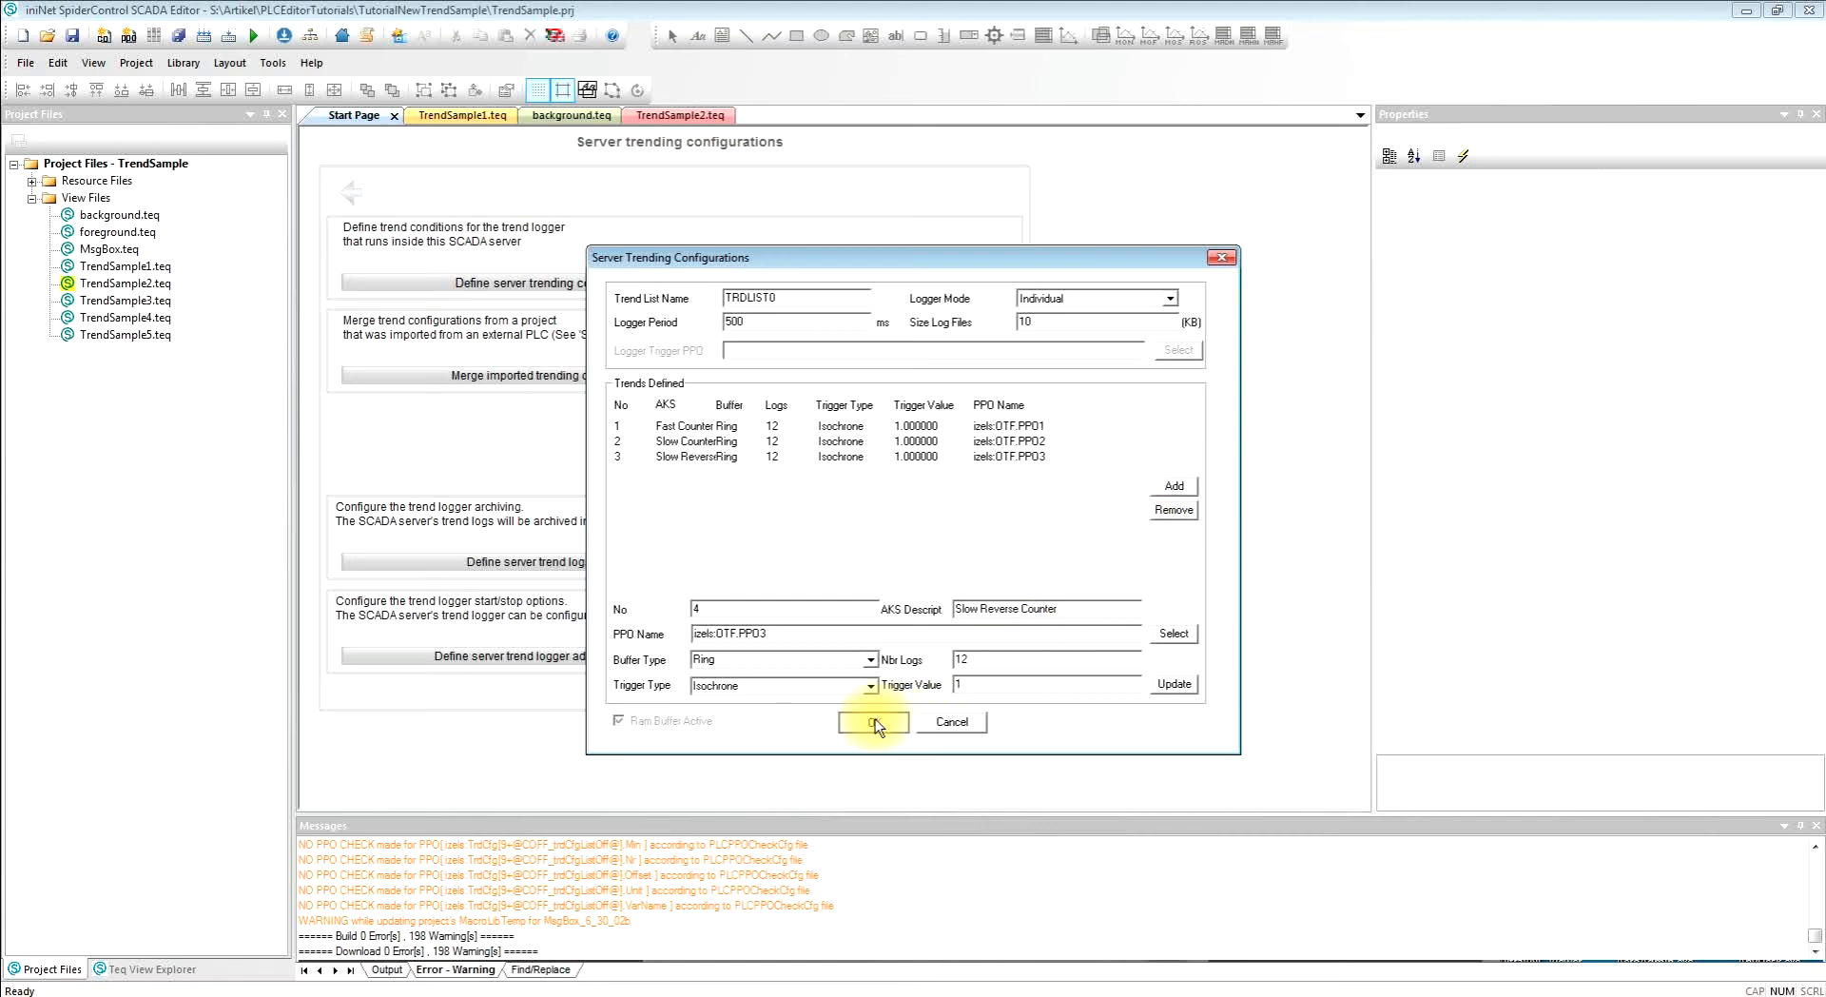
Insert the Historical Trend Simple macro from the library into the TrendSample1.teq view, overwriting all already existing macro files
left_click(351, 193)
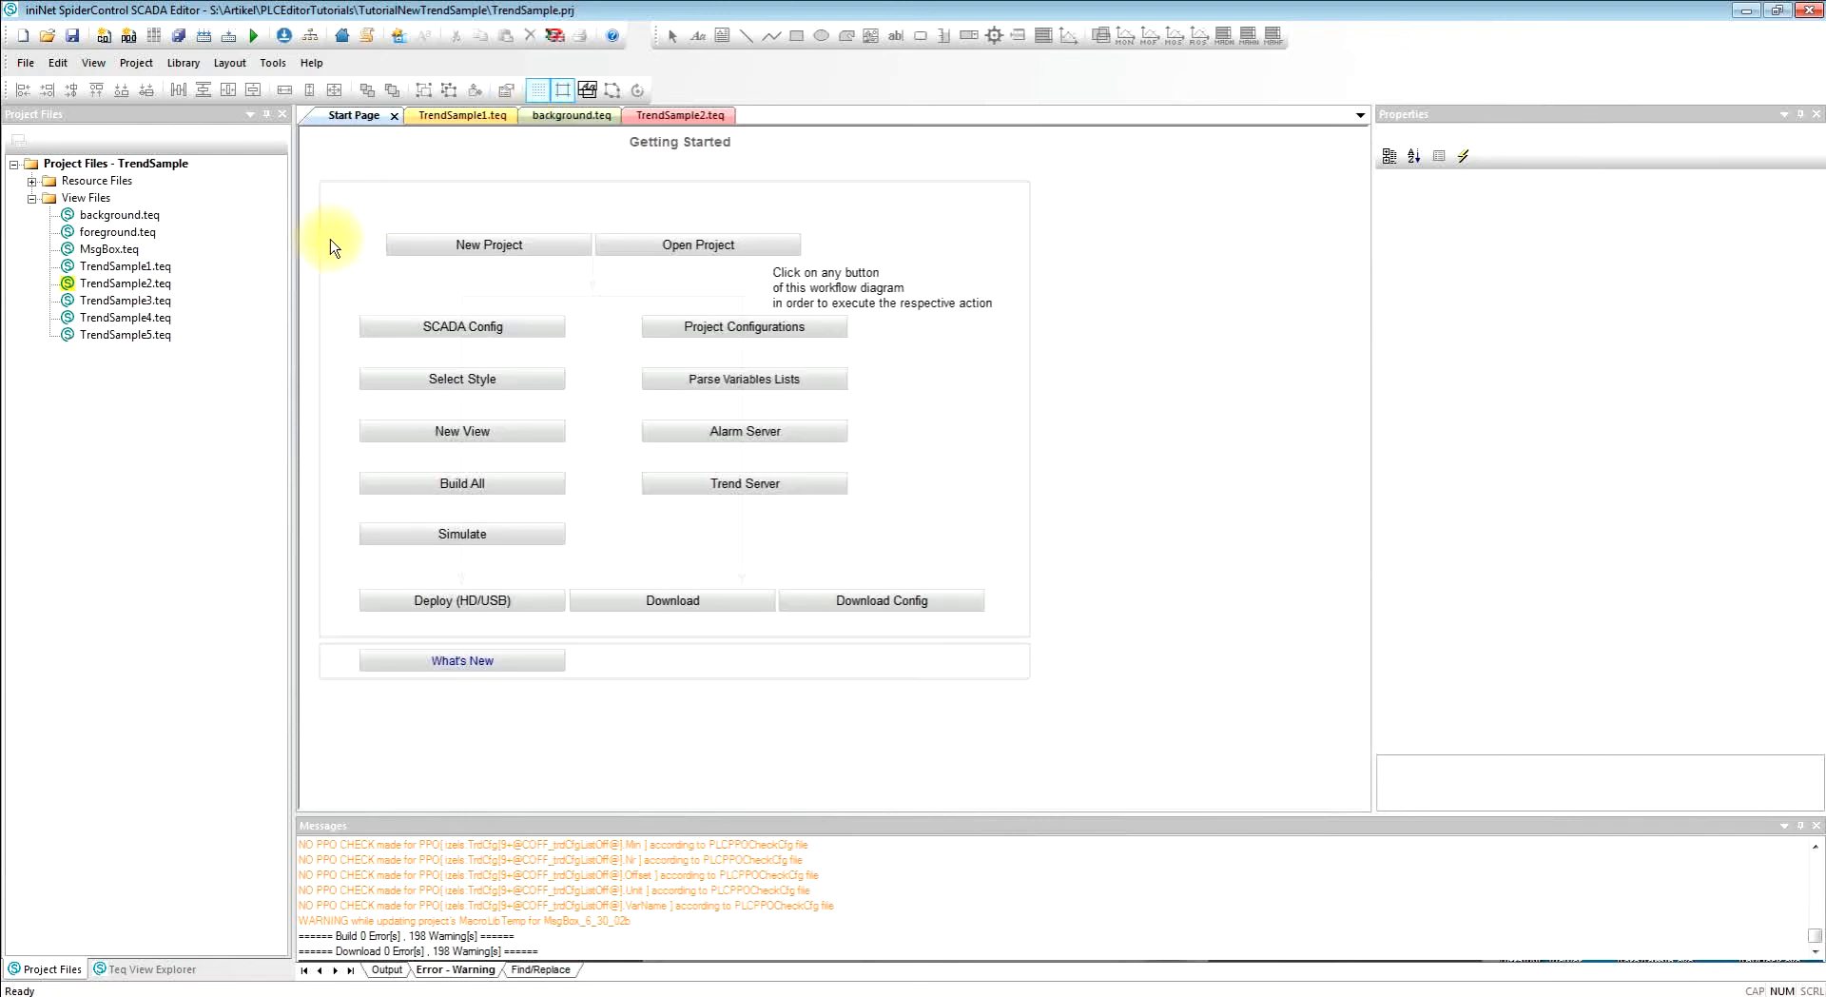
double_click(124, 266)
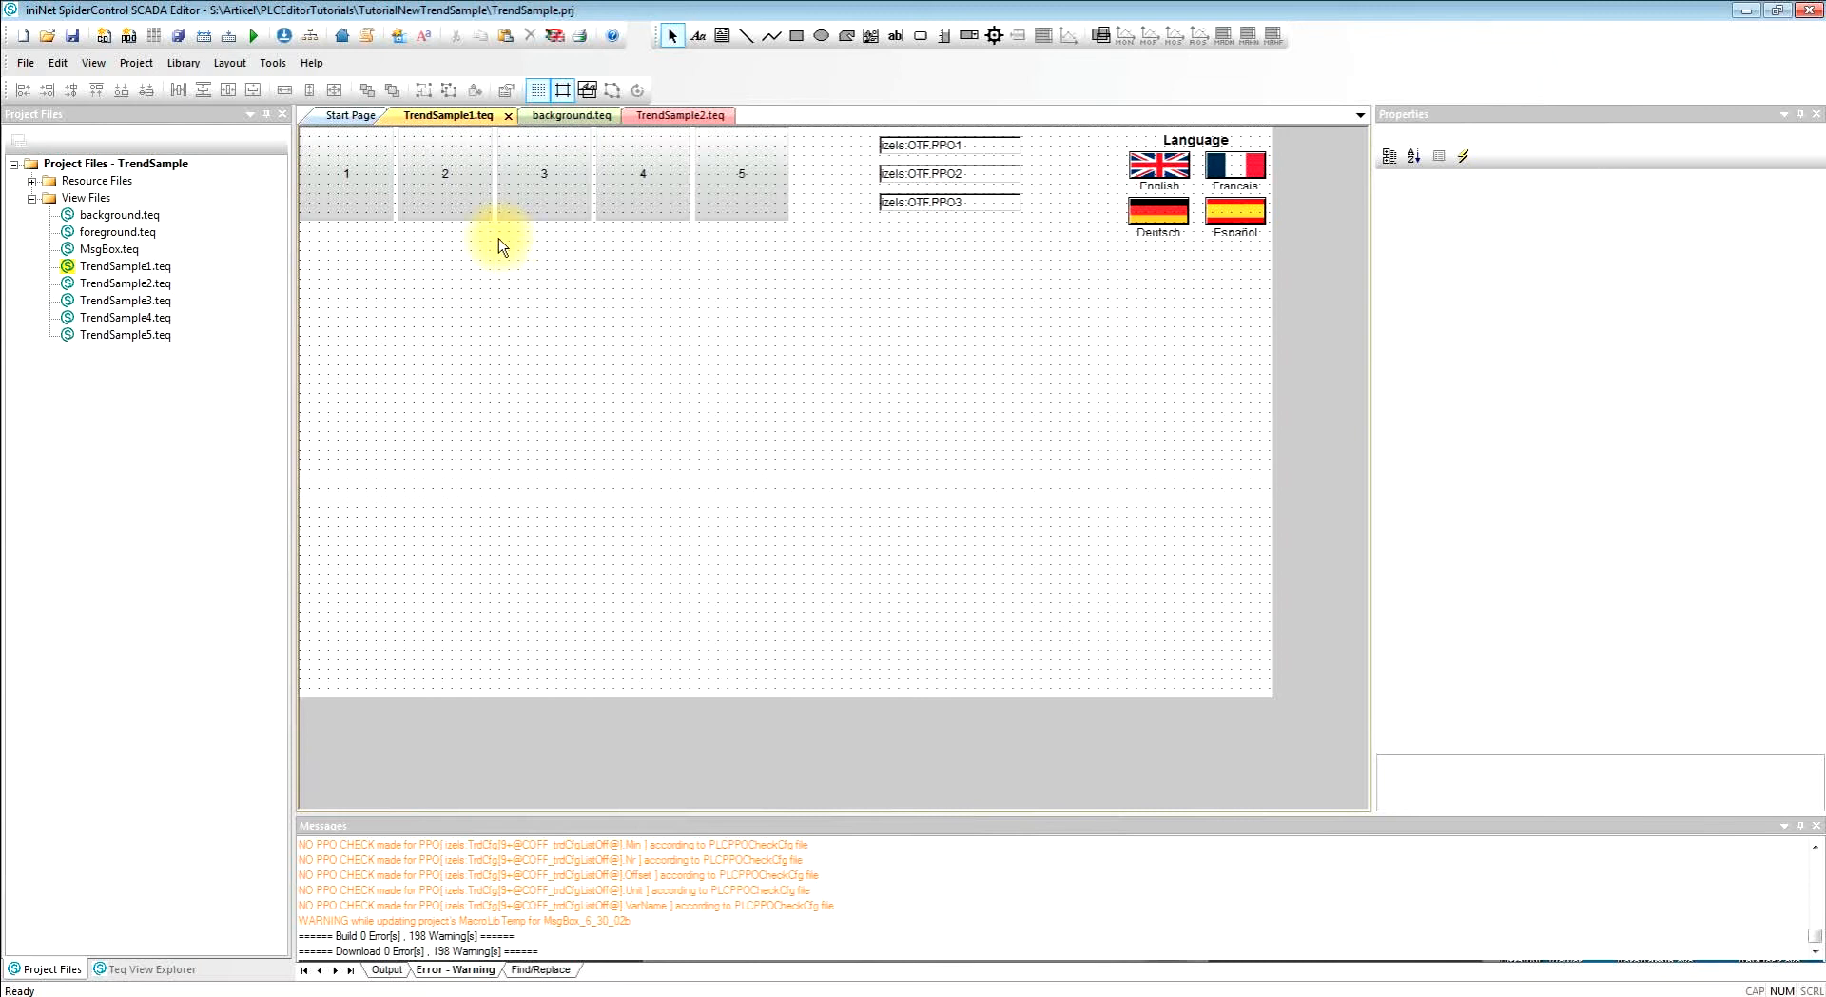
left_click(1102, 35)
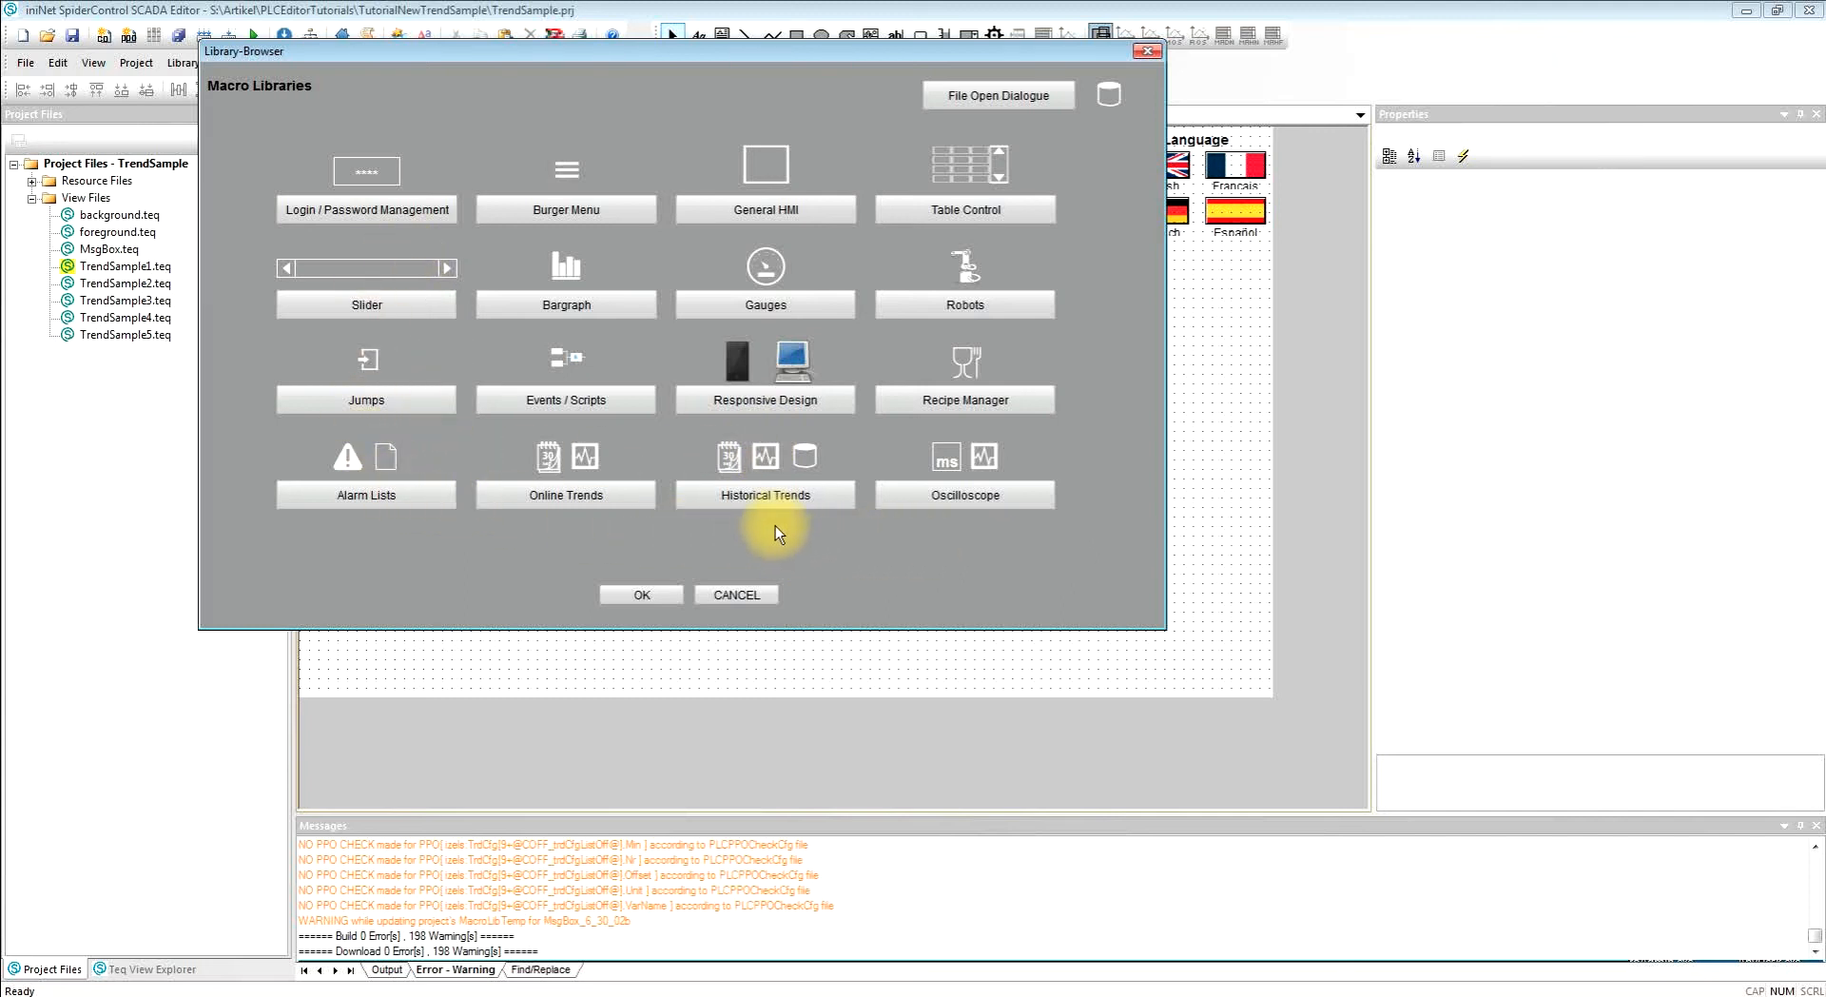
left_click(766, 494)
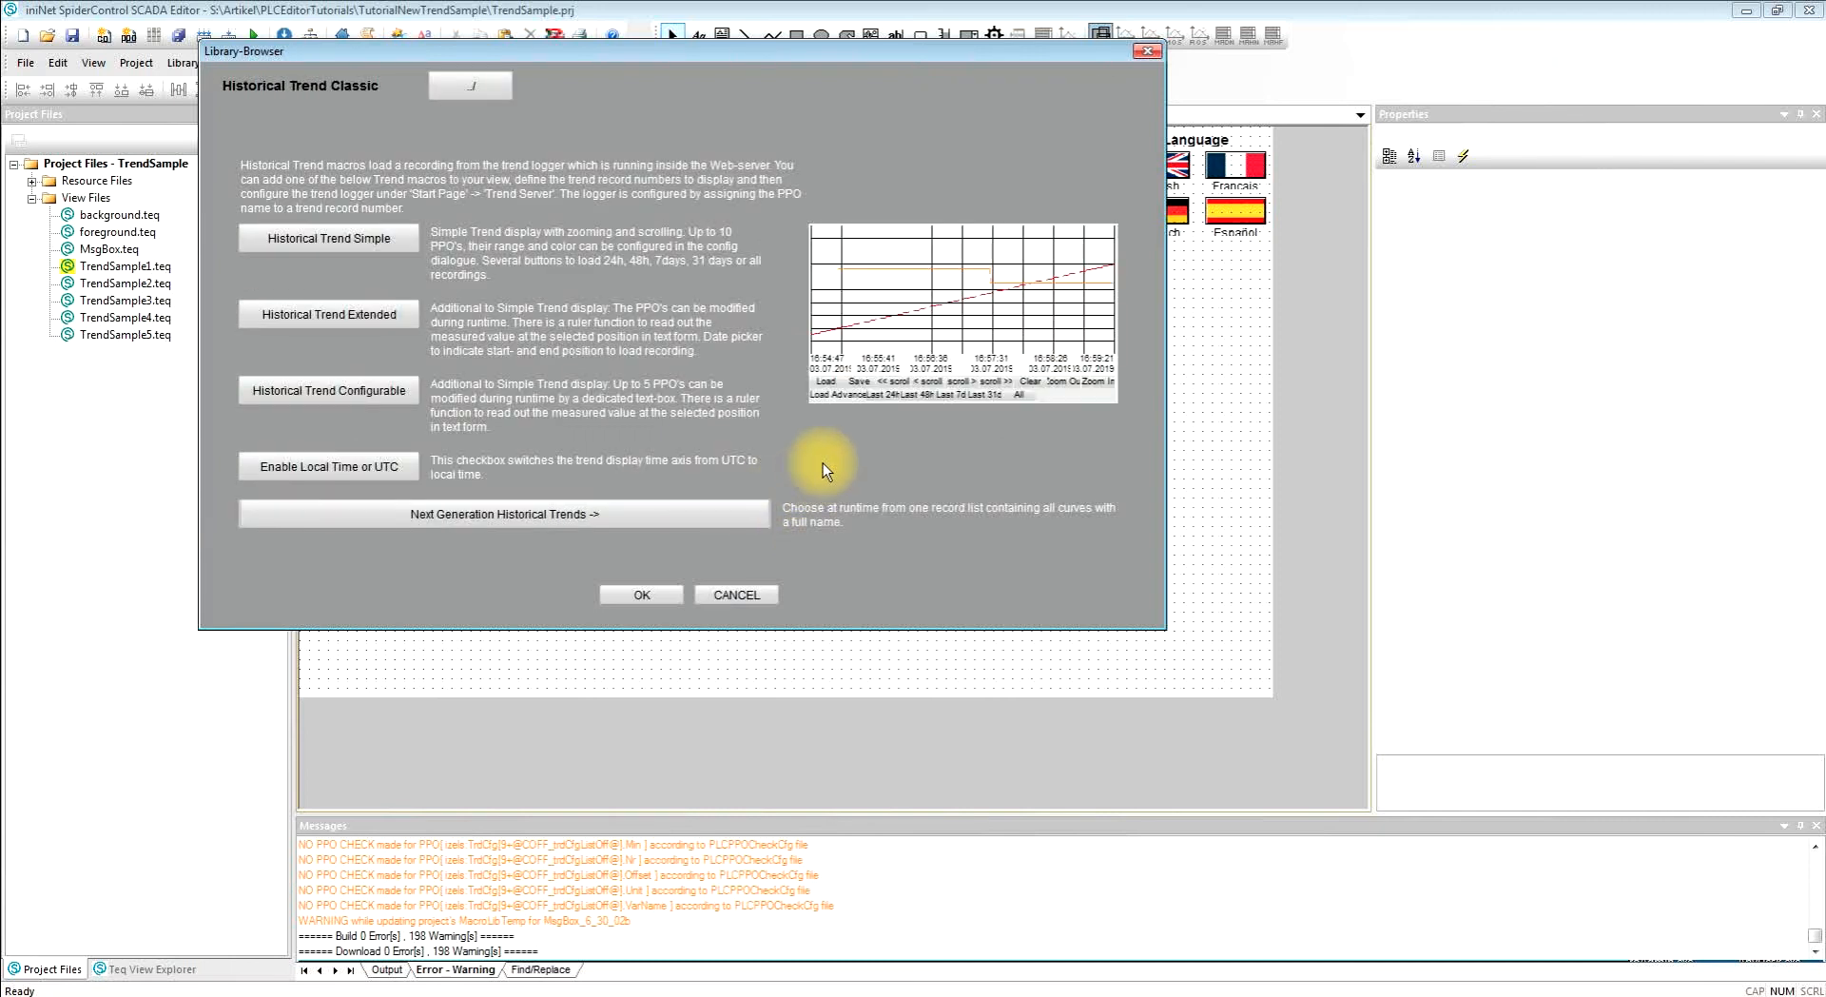
left_click(347, 237)
left_click(654, 597)
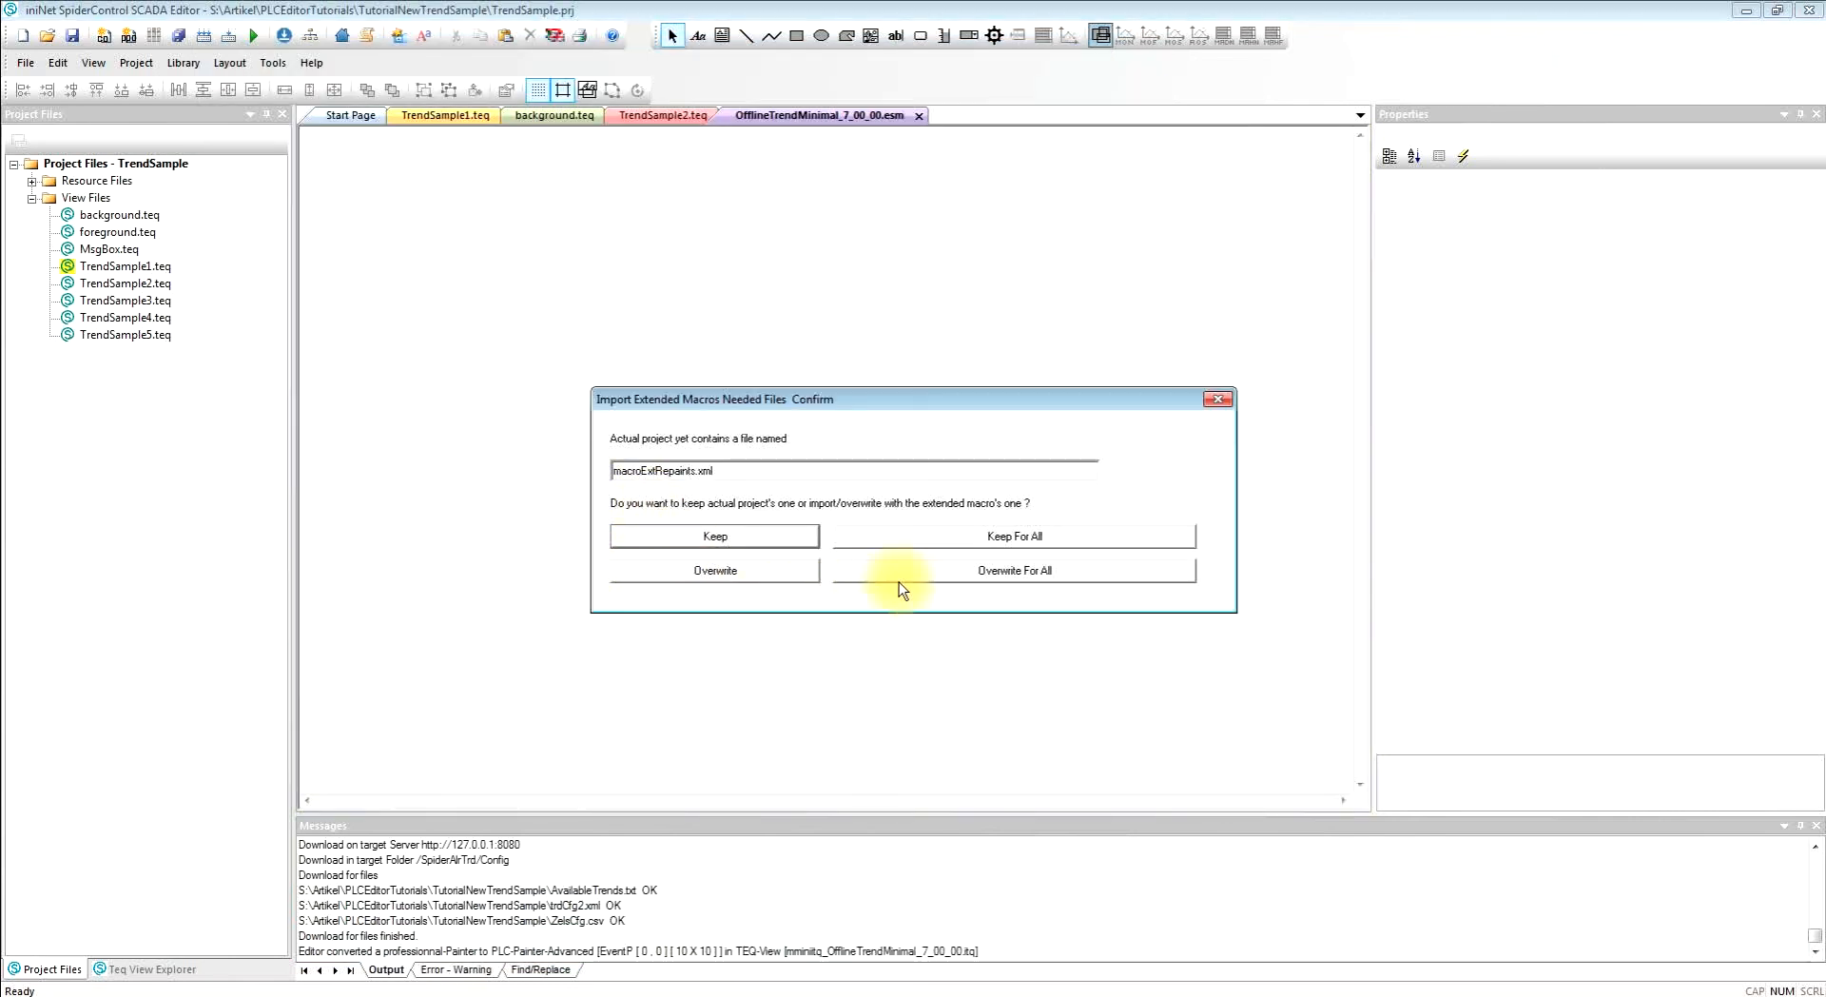
left_click(899, 581)
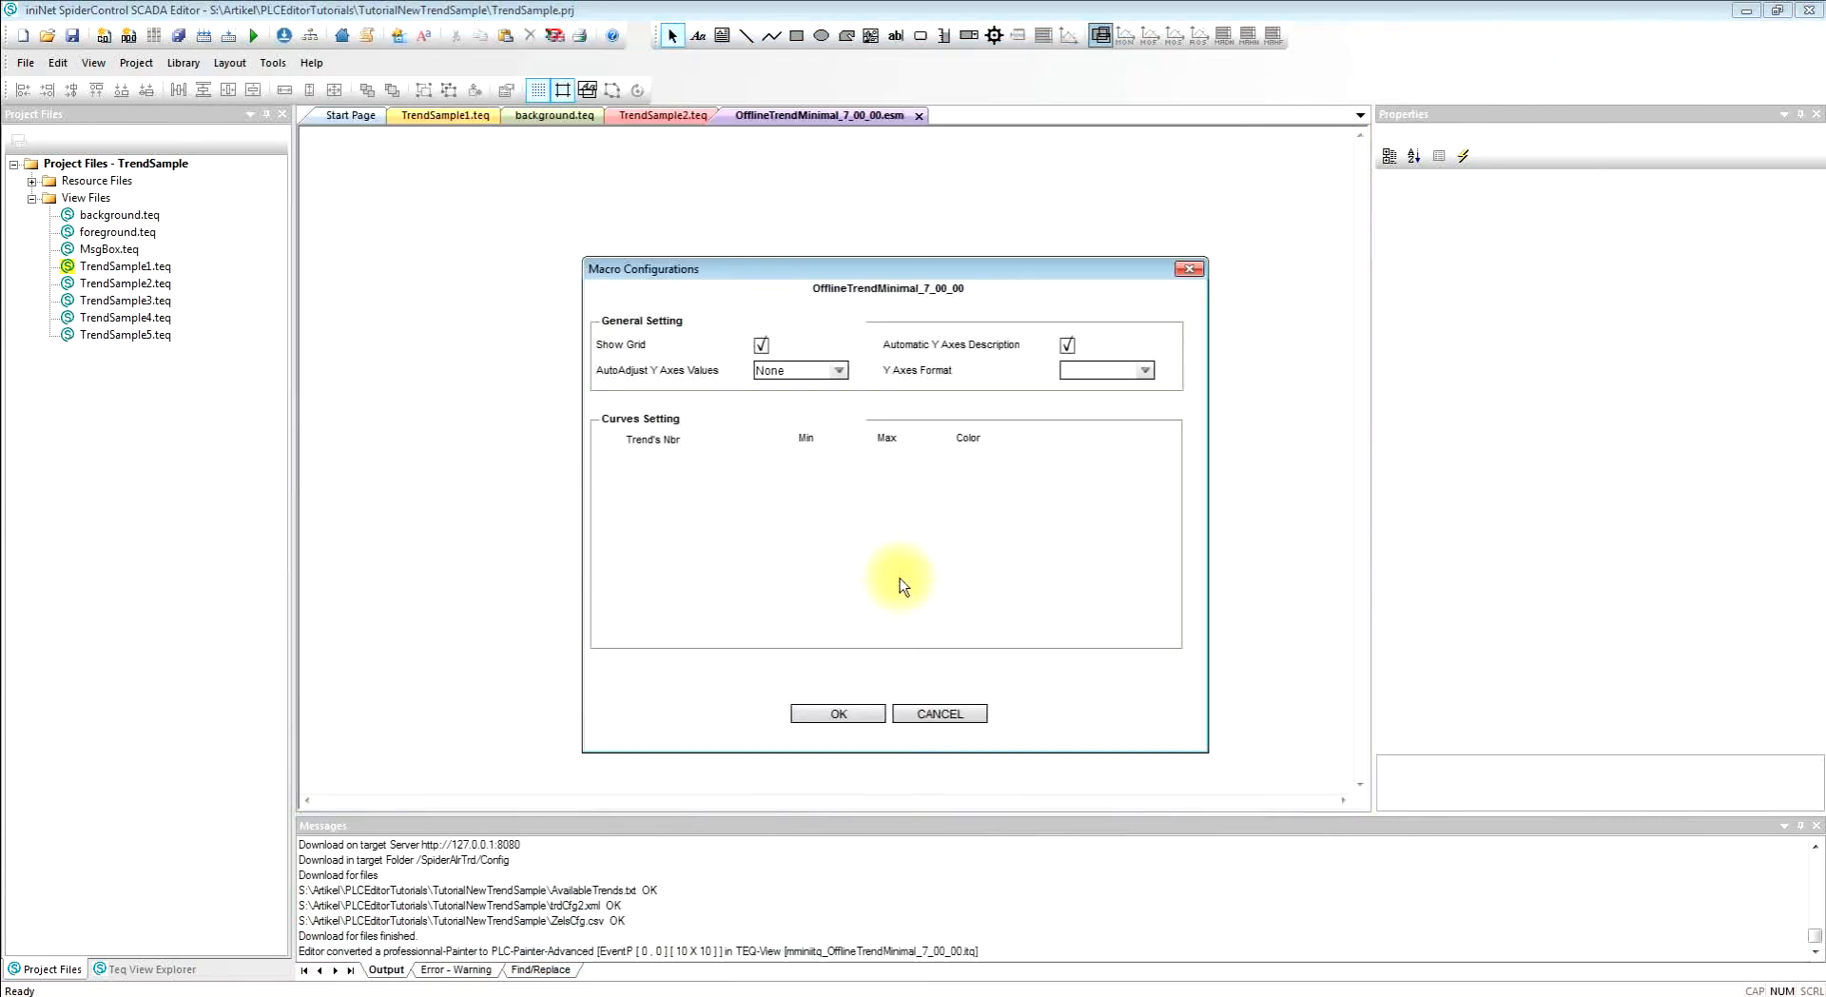
Assign trends 1, 2 and 3 as the macro's curves and enlarge the trend display to about 980 by 458 at X 20, Y 120
left_click(676, 463)
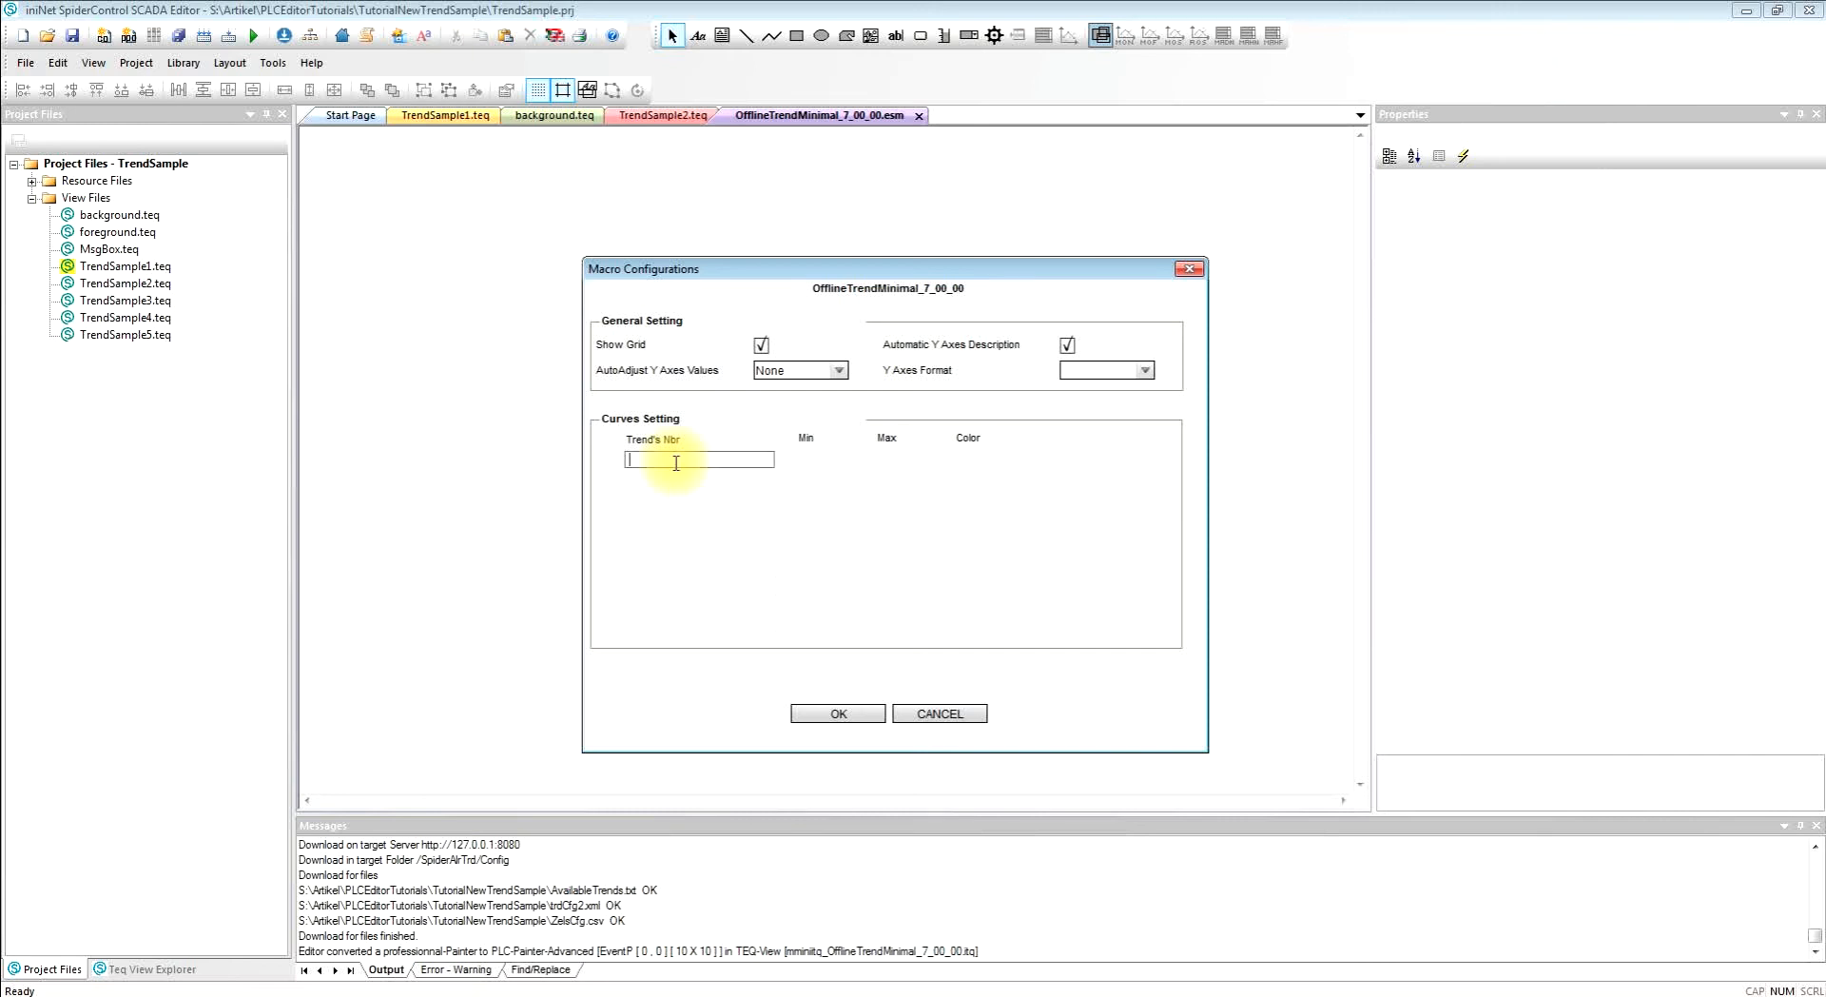
type("1")
key("Return")
type("2")
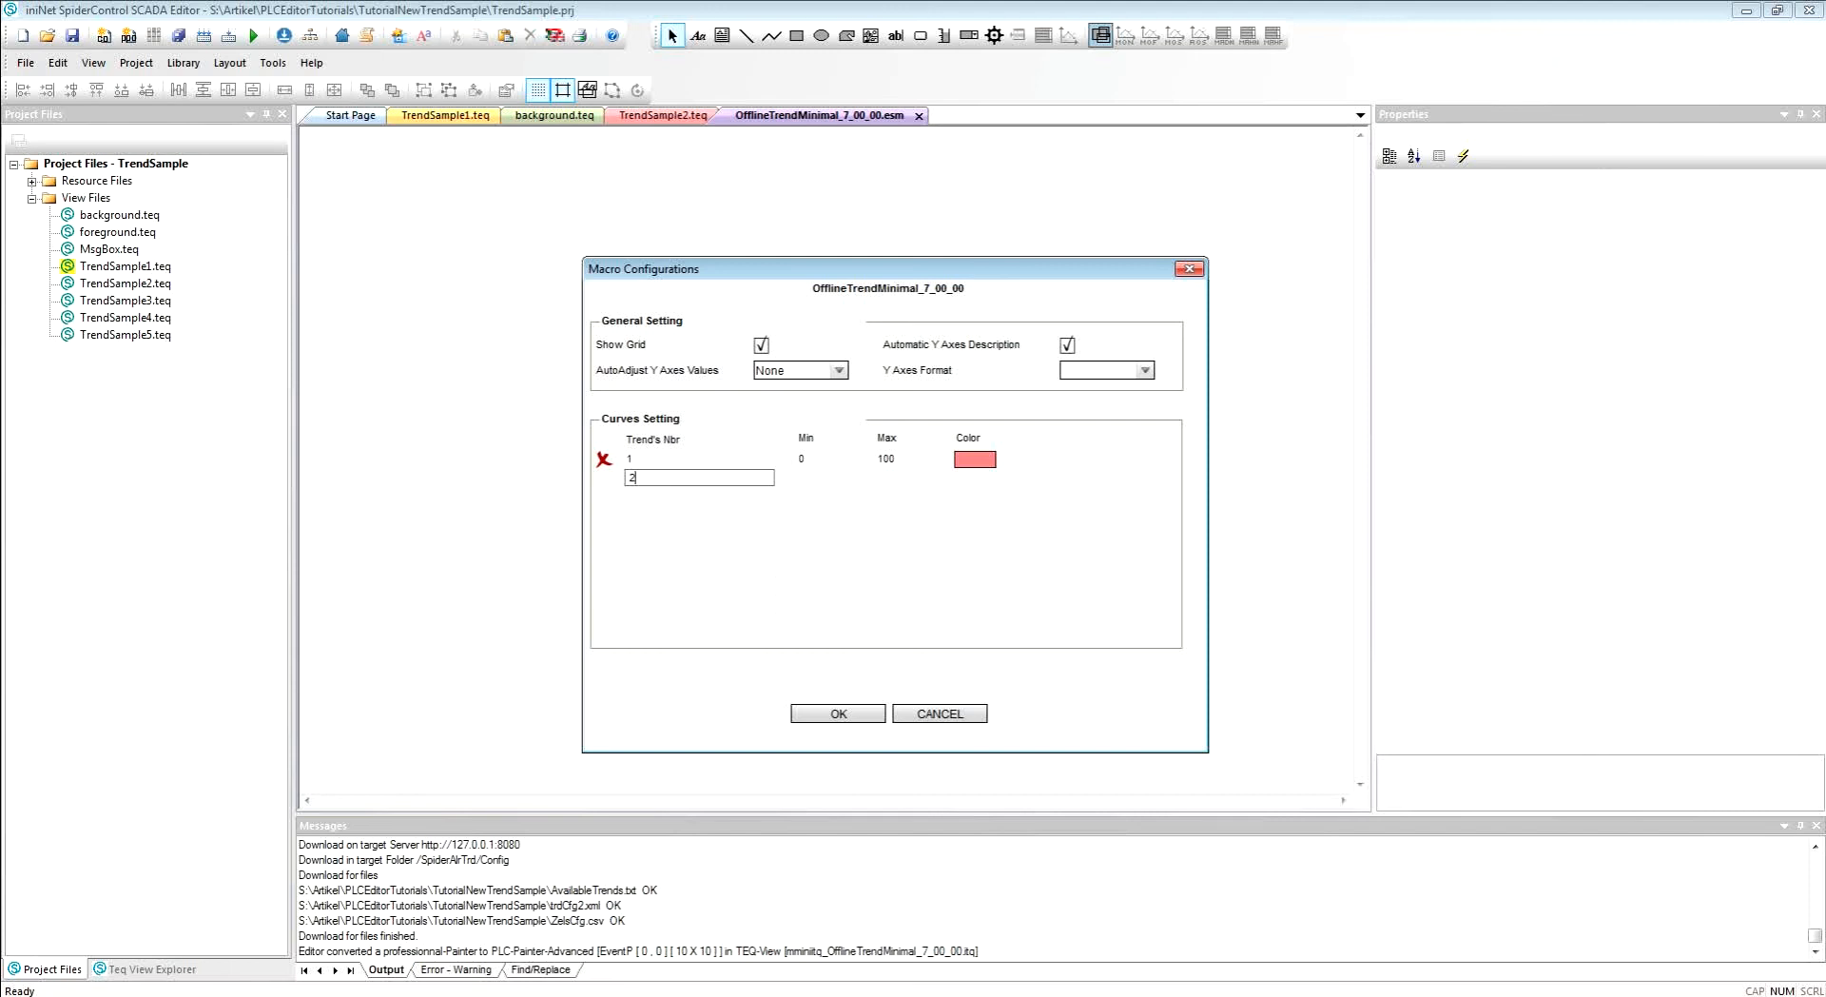
key("Return")
type("3")
key("Return")
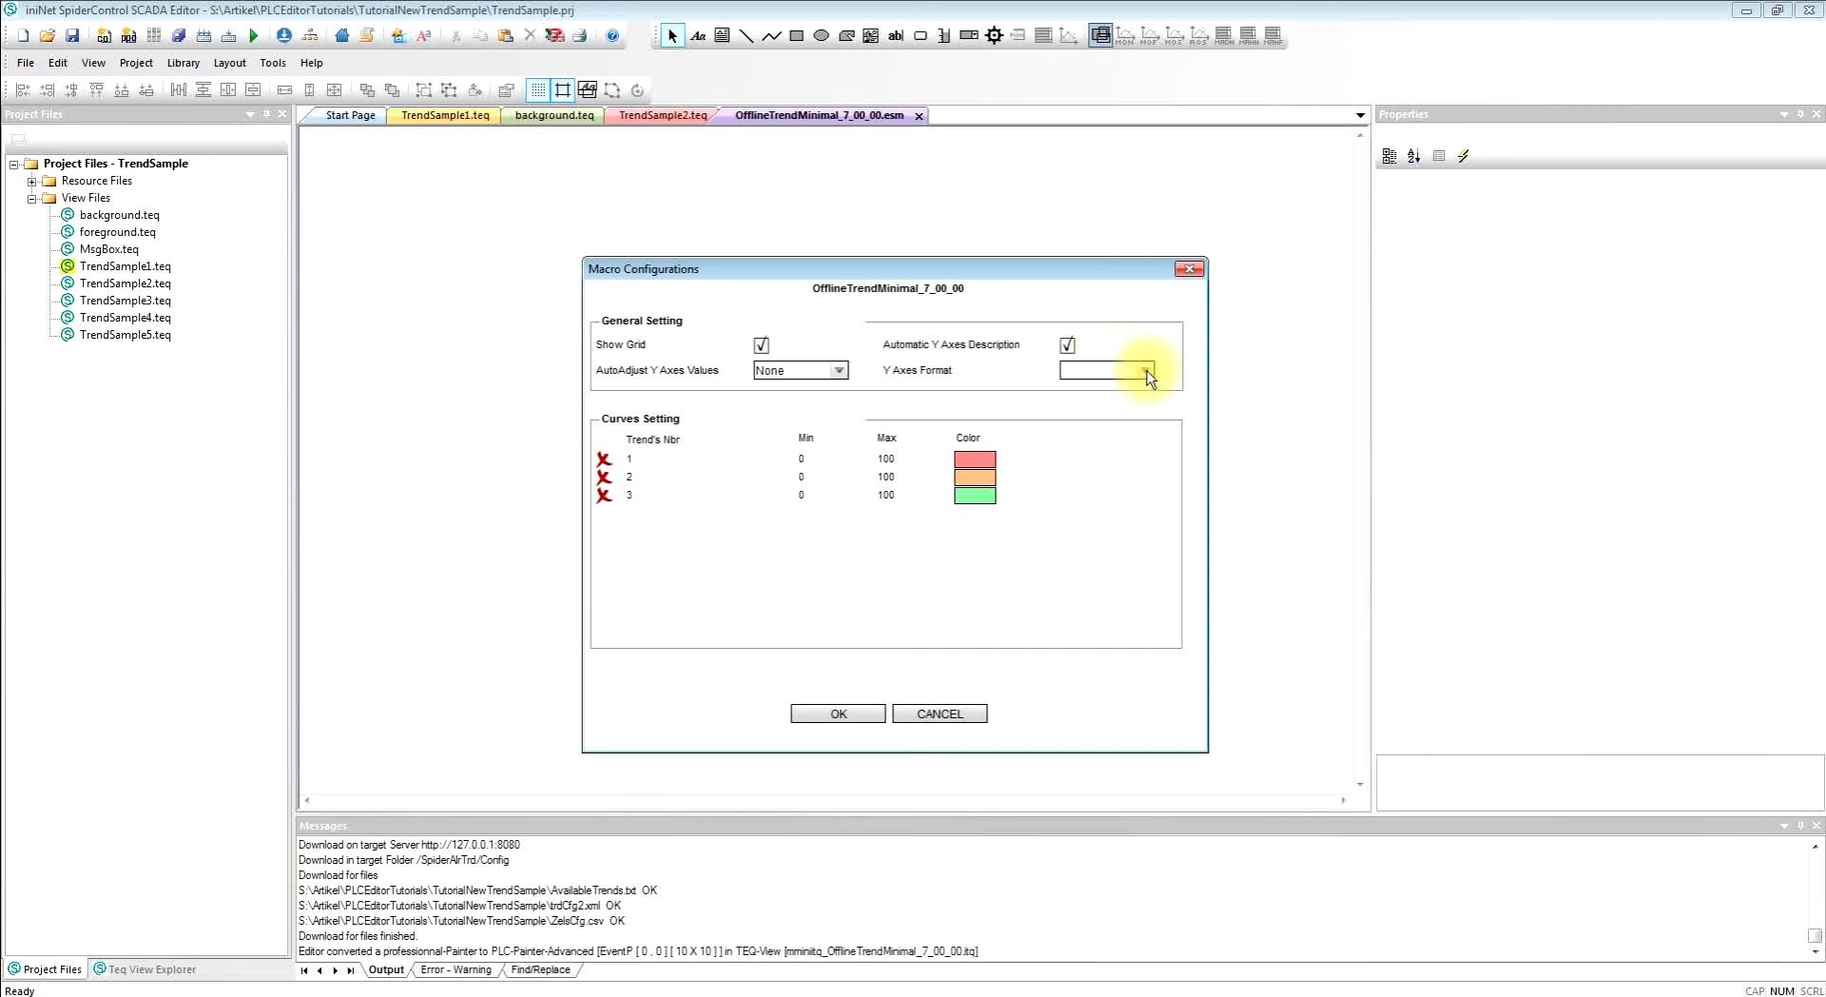
left_click(822, 706)
left_click_drag(640, 309, 660, 421)
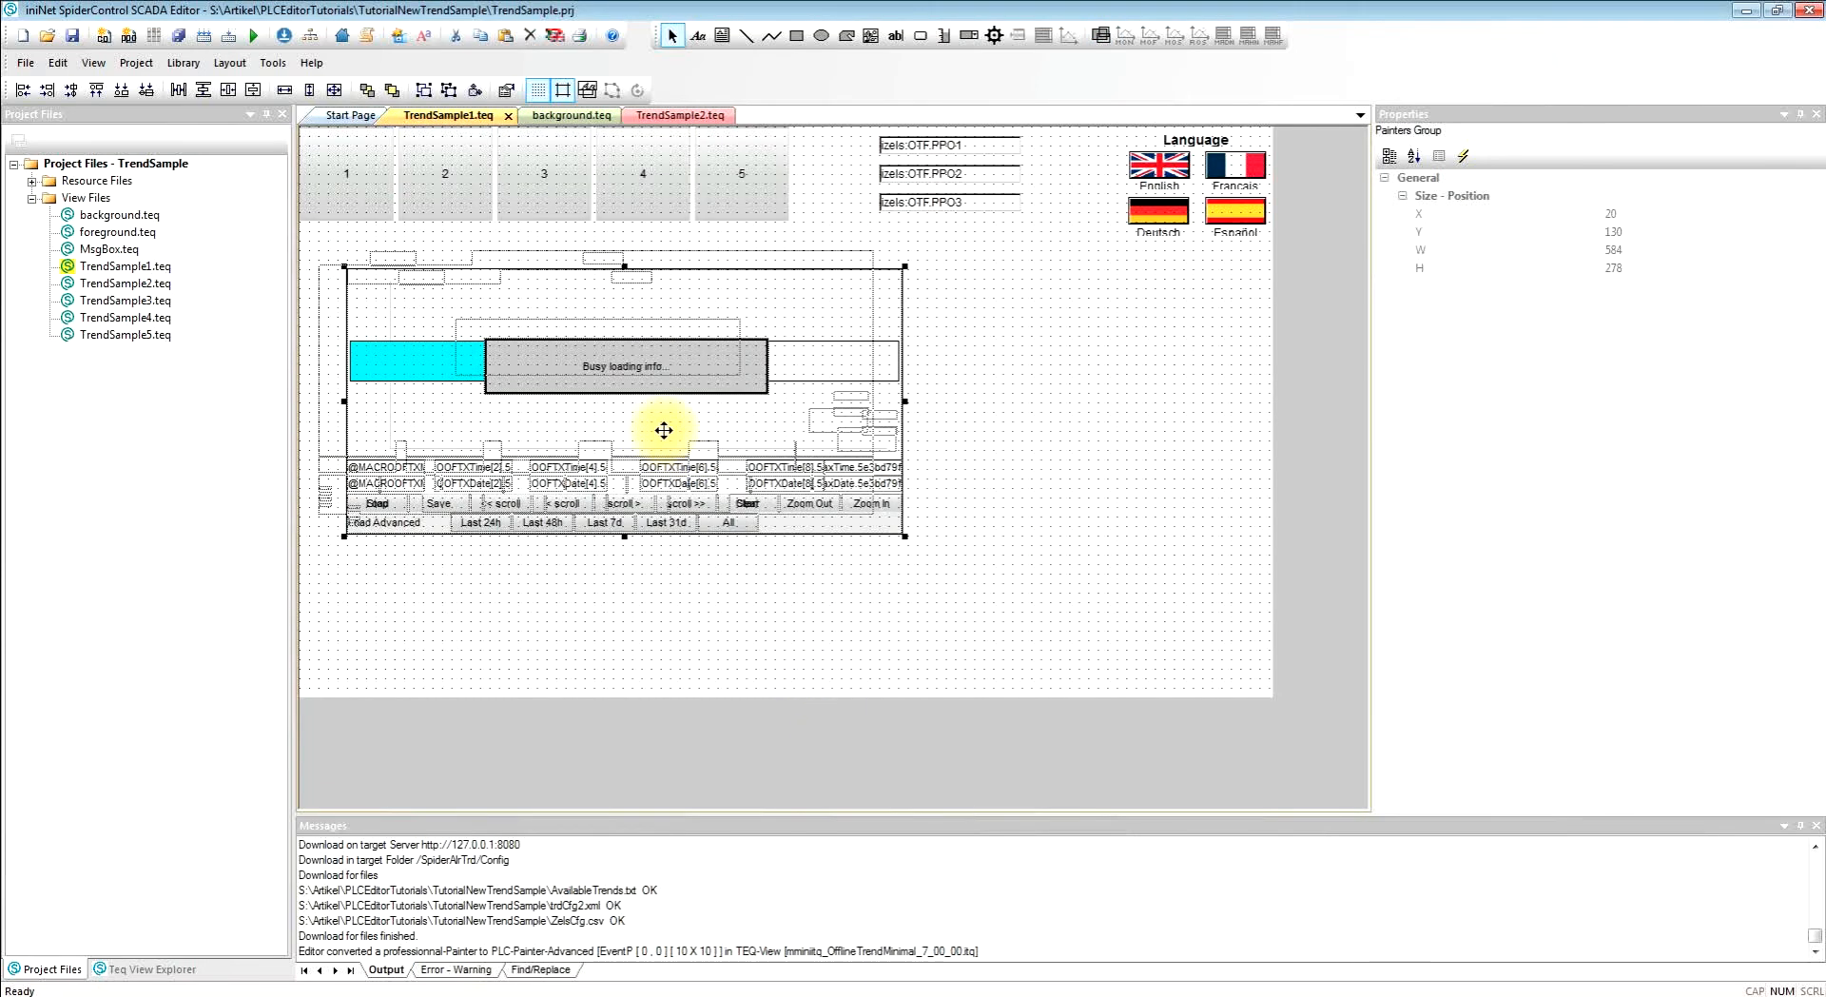
left_click_drag(877, 509, 1253, 678)
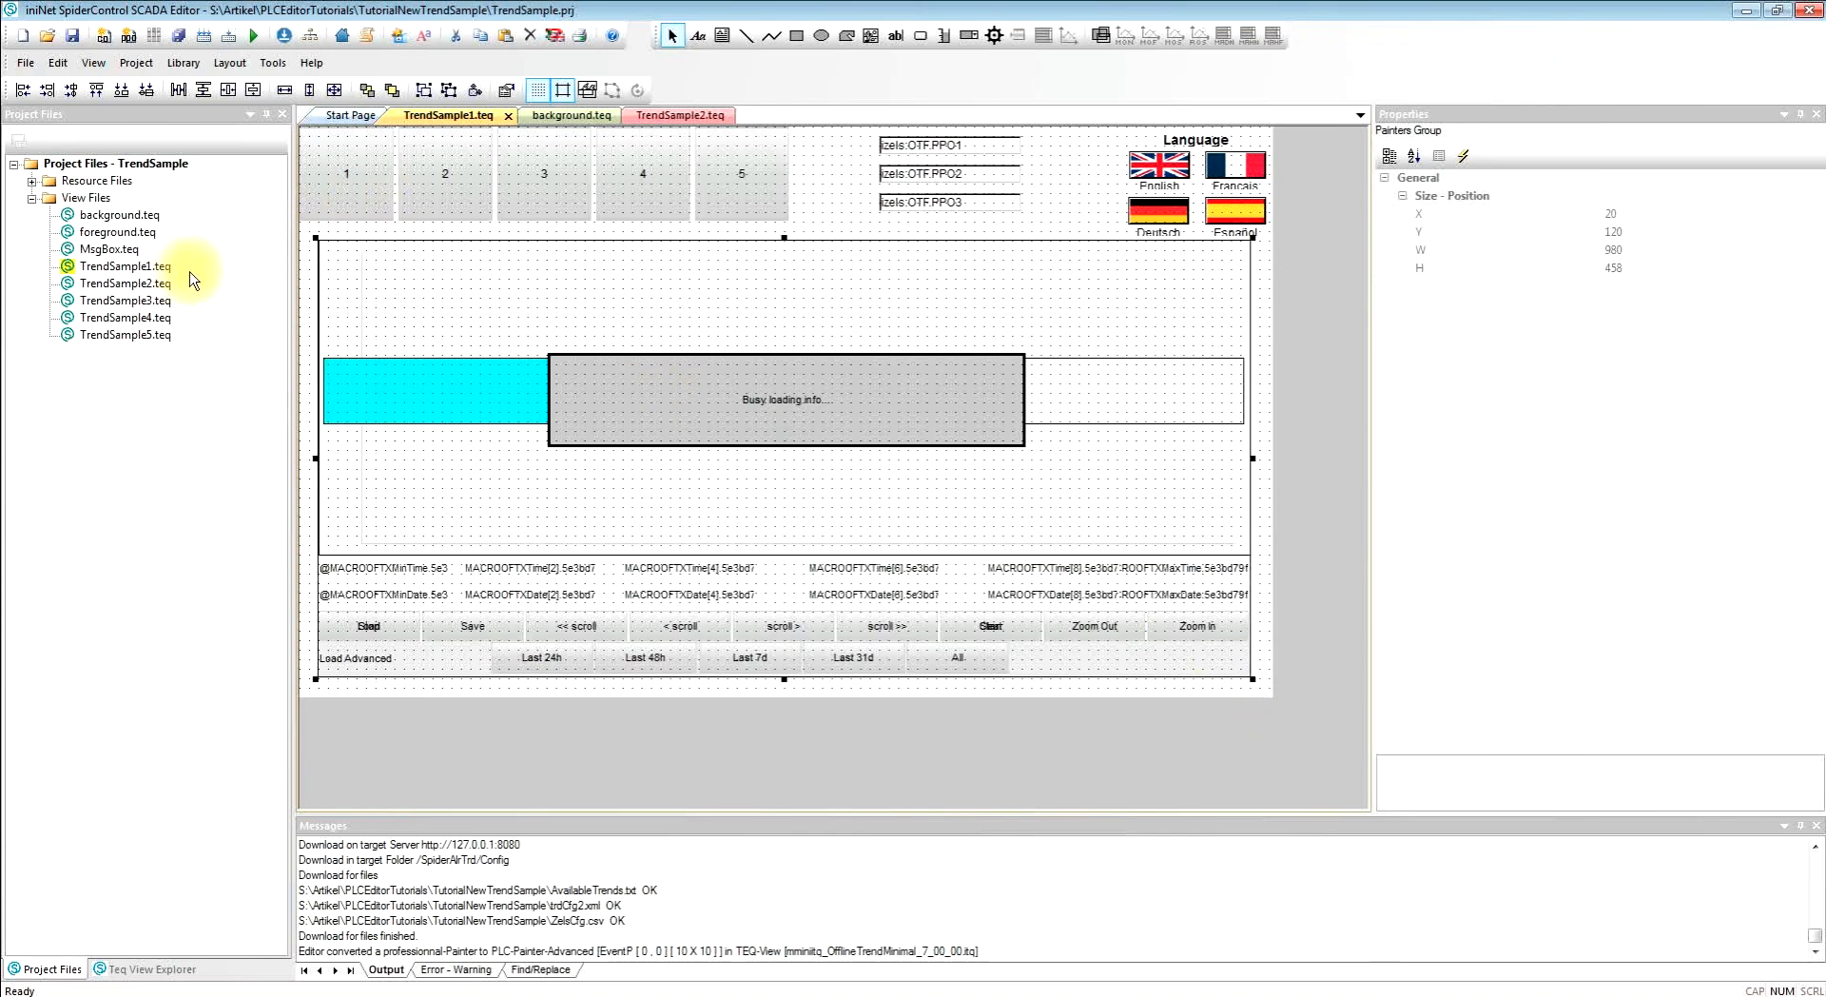
Insert the next-generation Historical Trend Complete macro into the TrendSample2.teq view, overwriting all already existing macro files
double_click(128, 284)
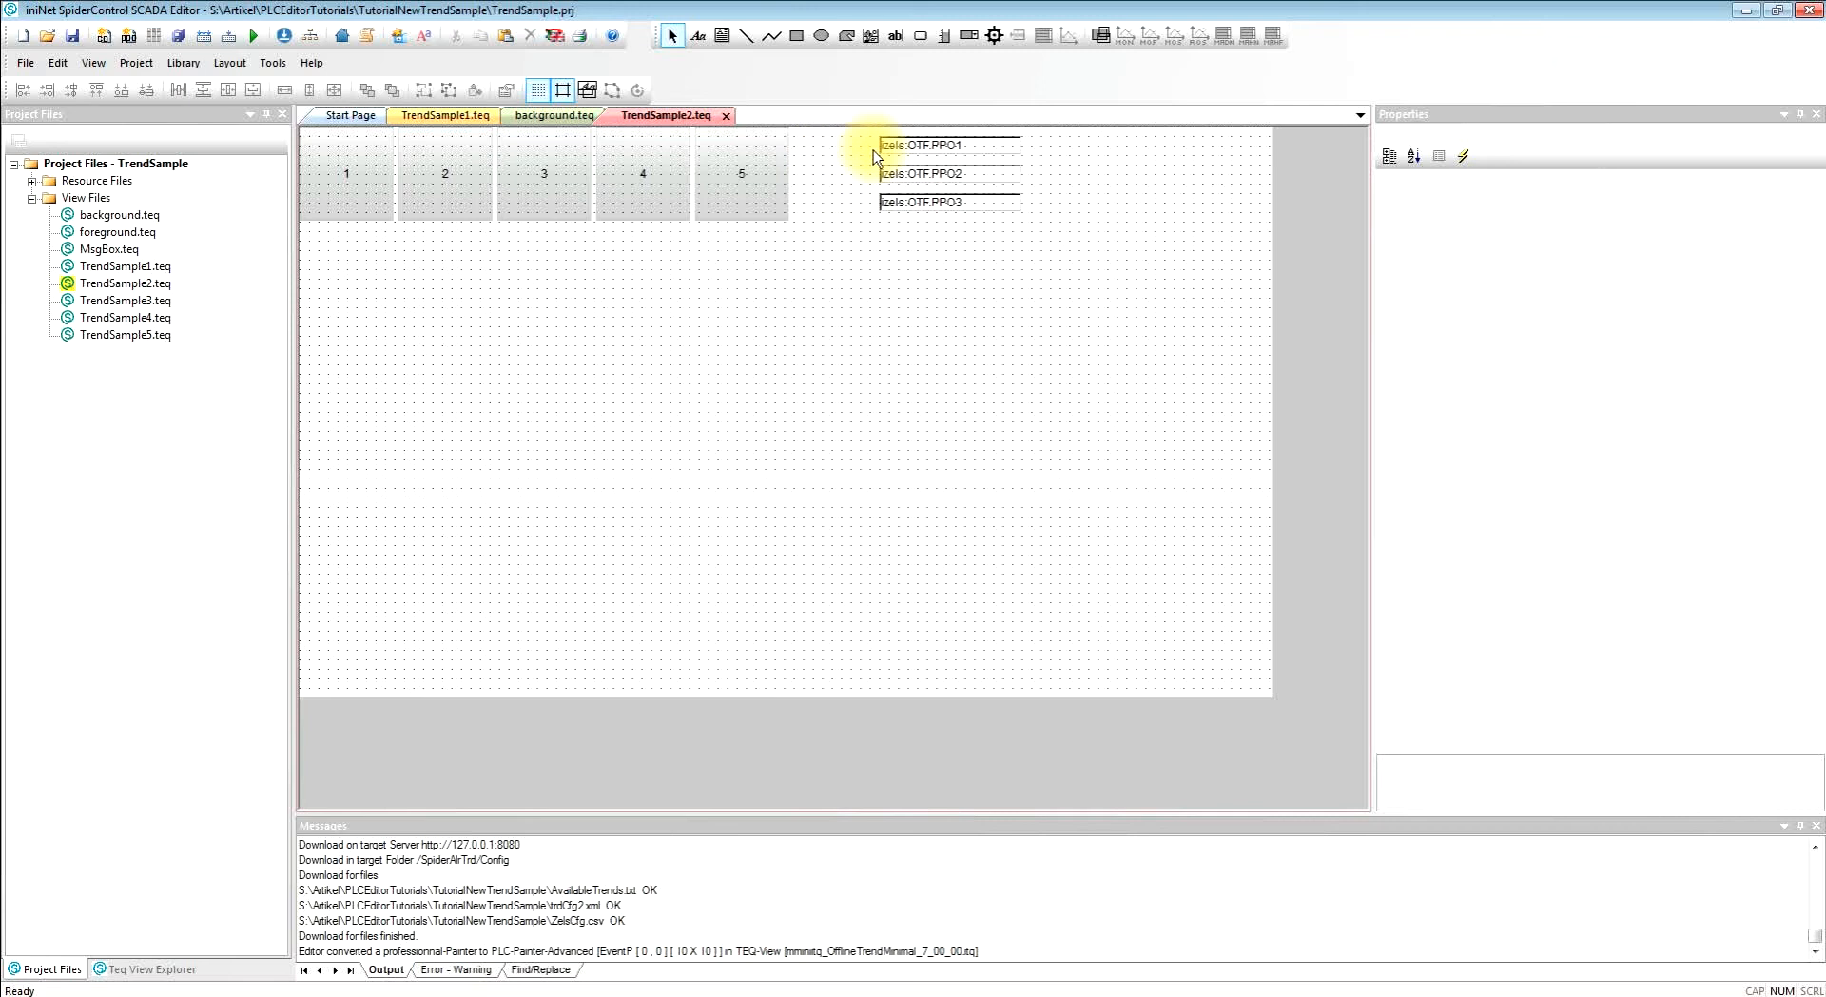
left_click(1100, 36)
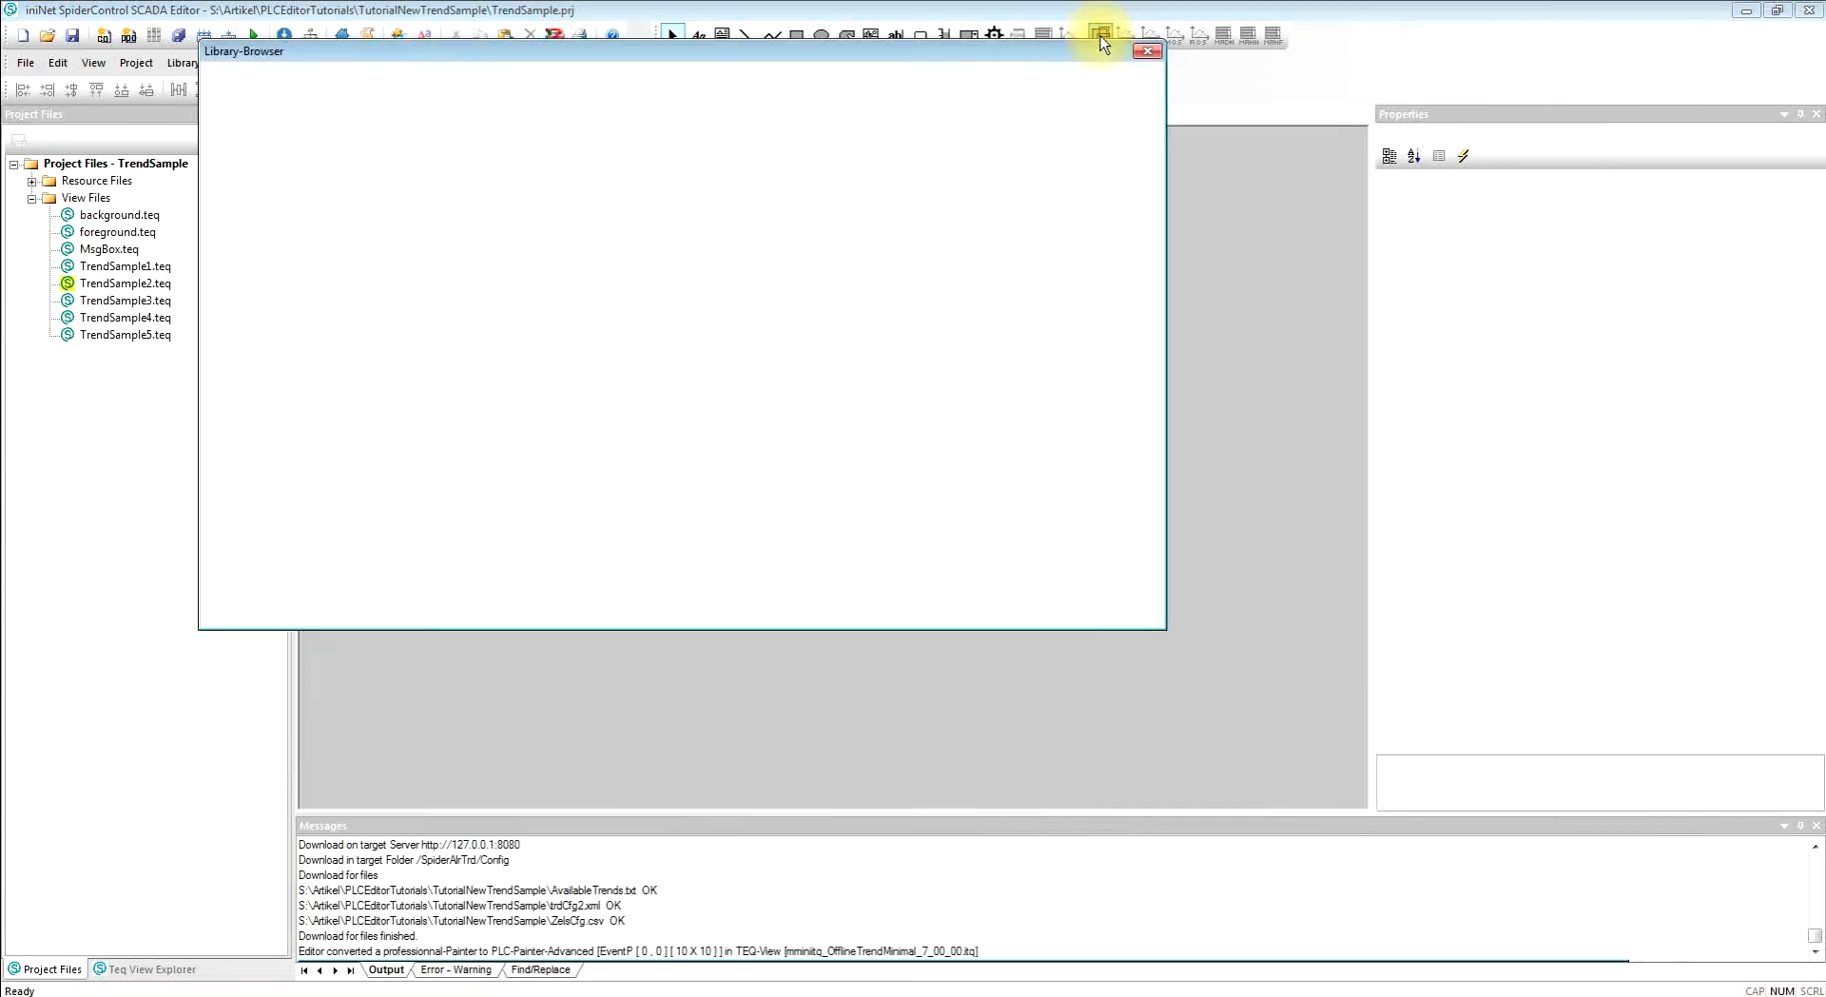
left_click(767, 498)
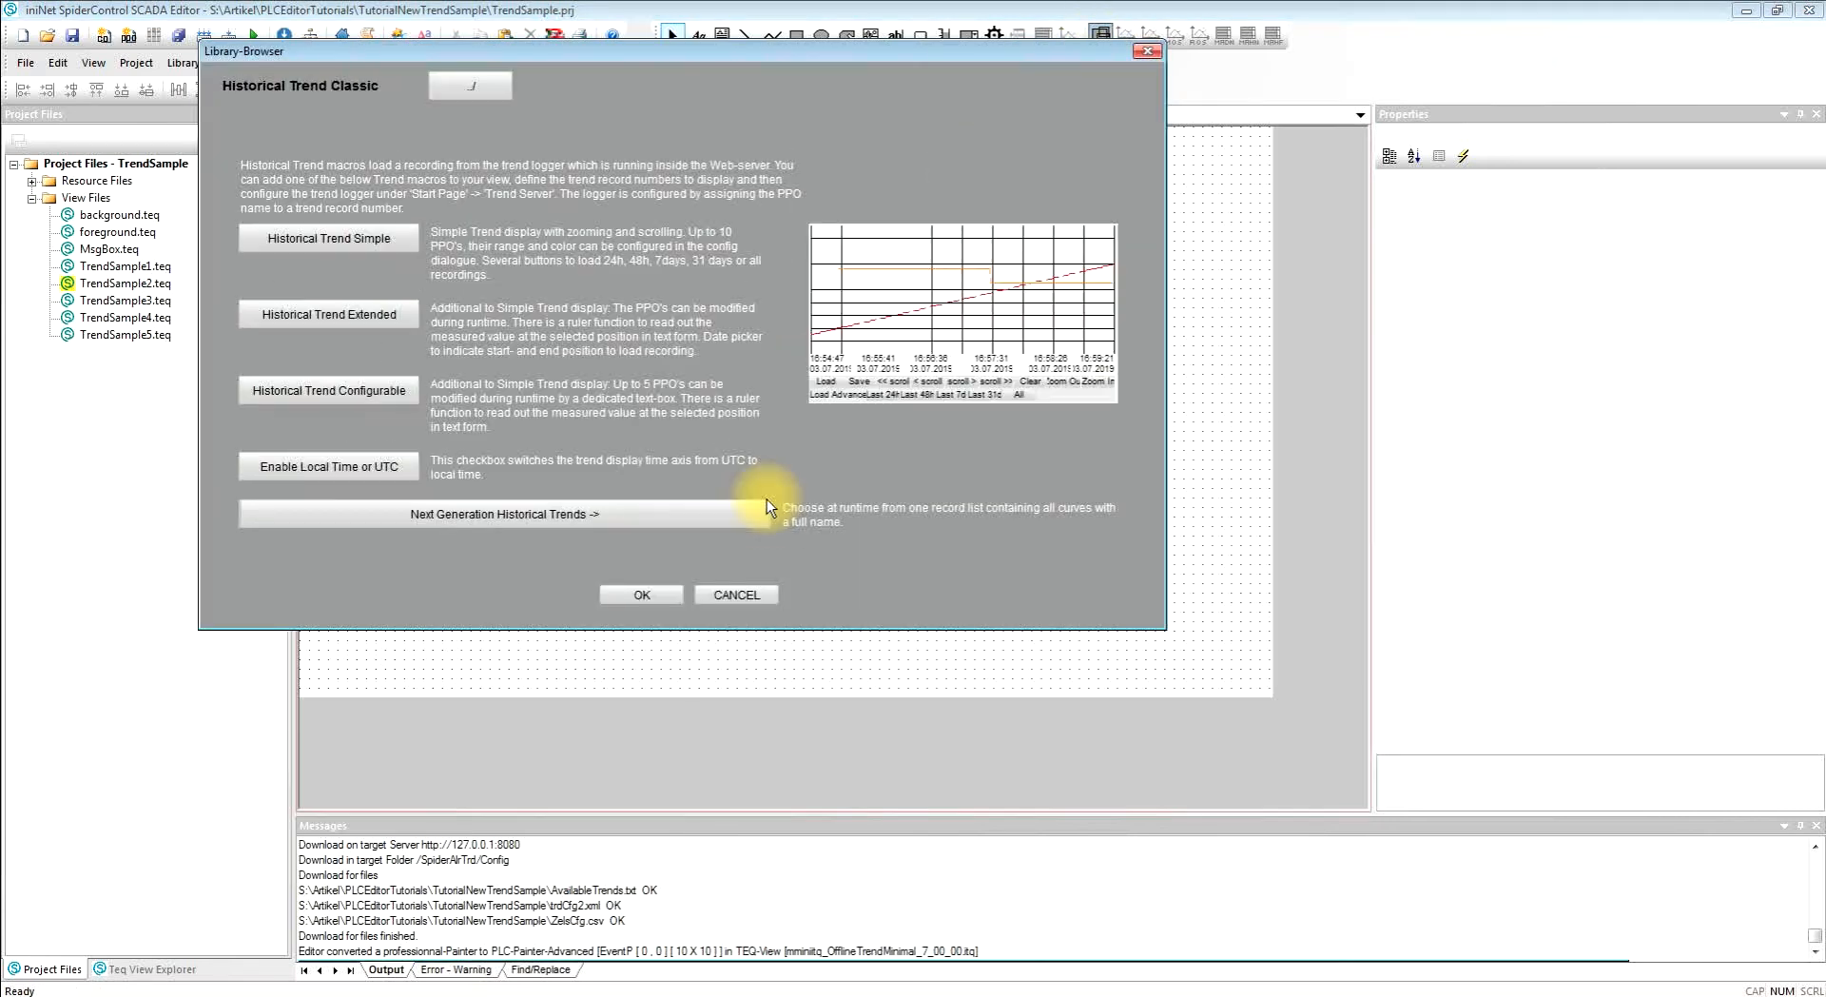
left_click(558, 515)
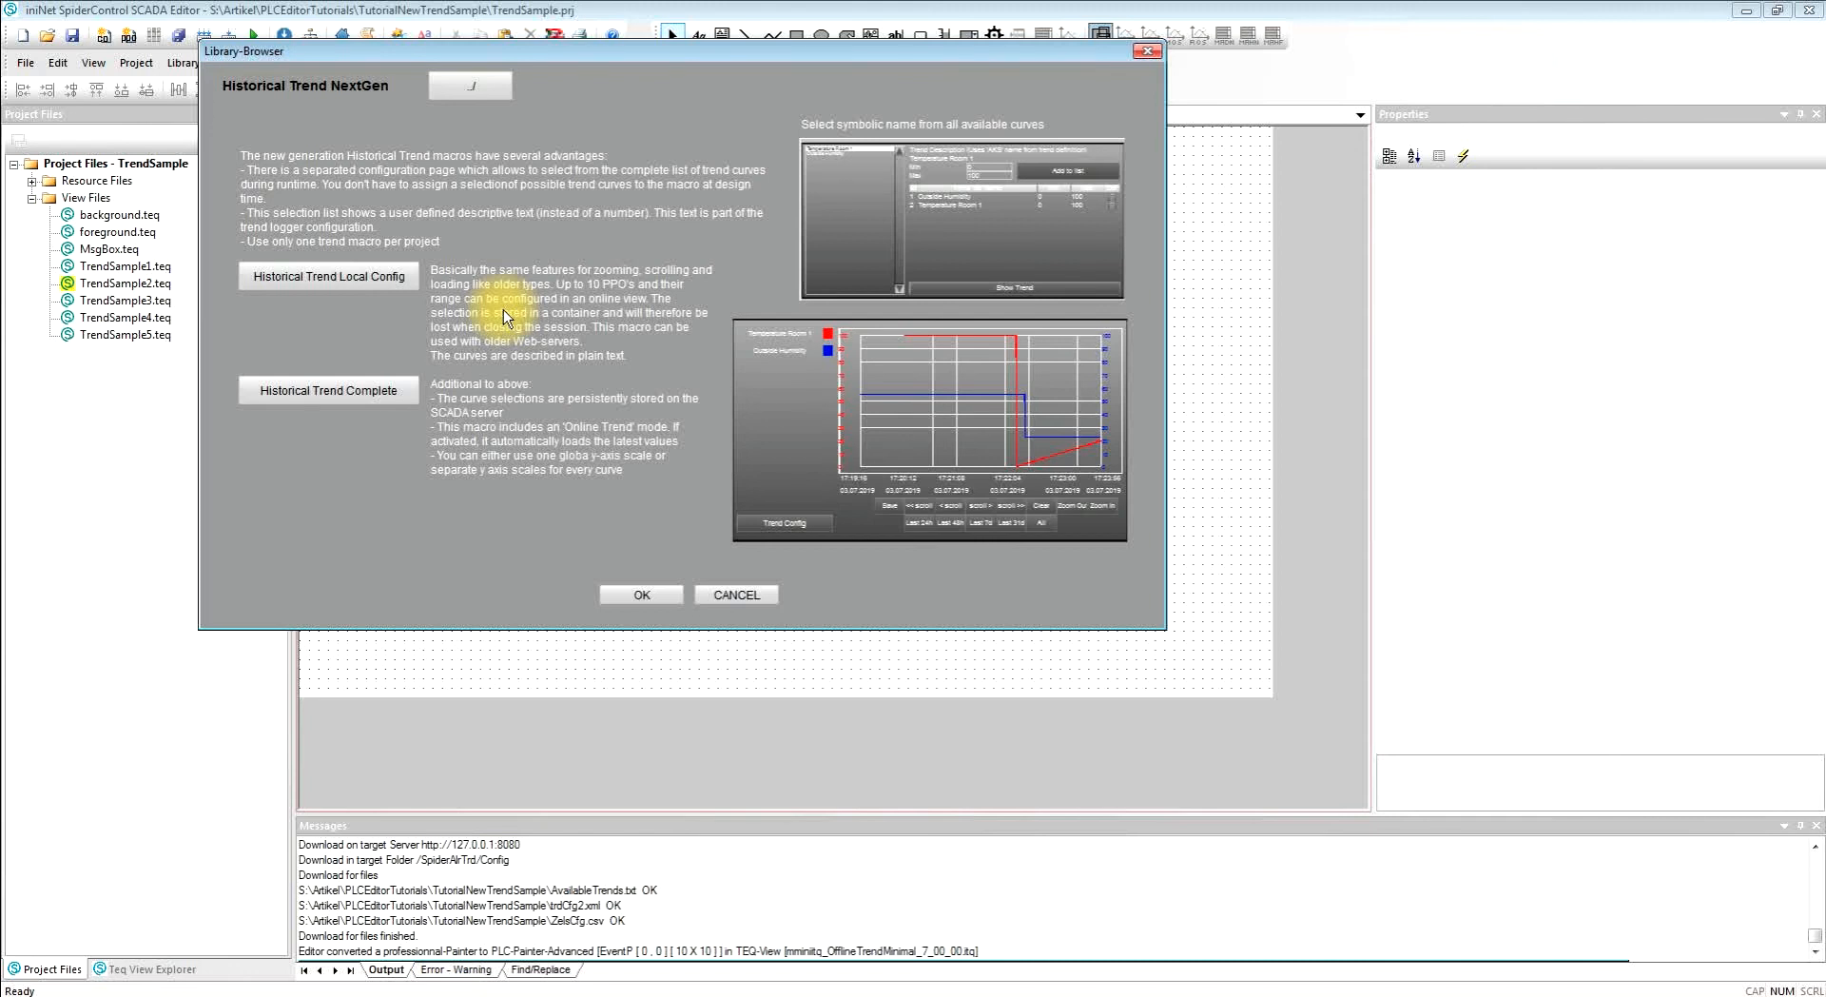
left_click(320, 392)
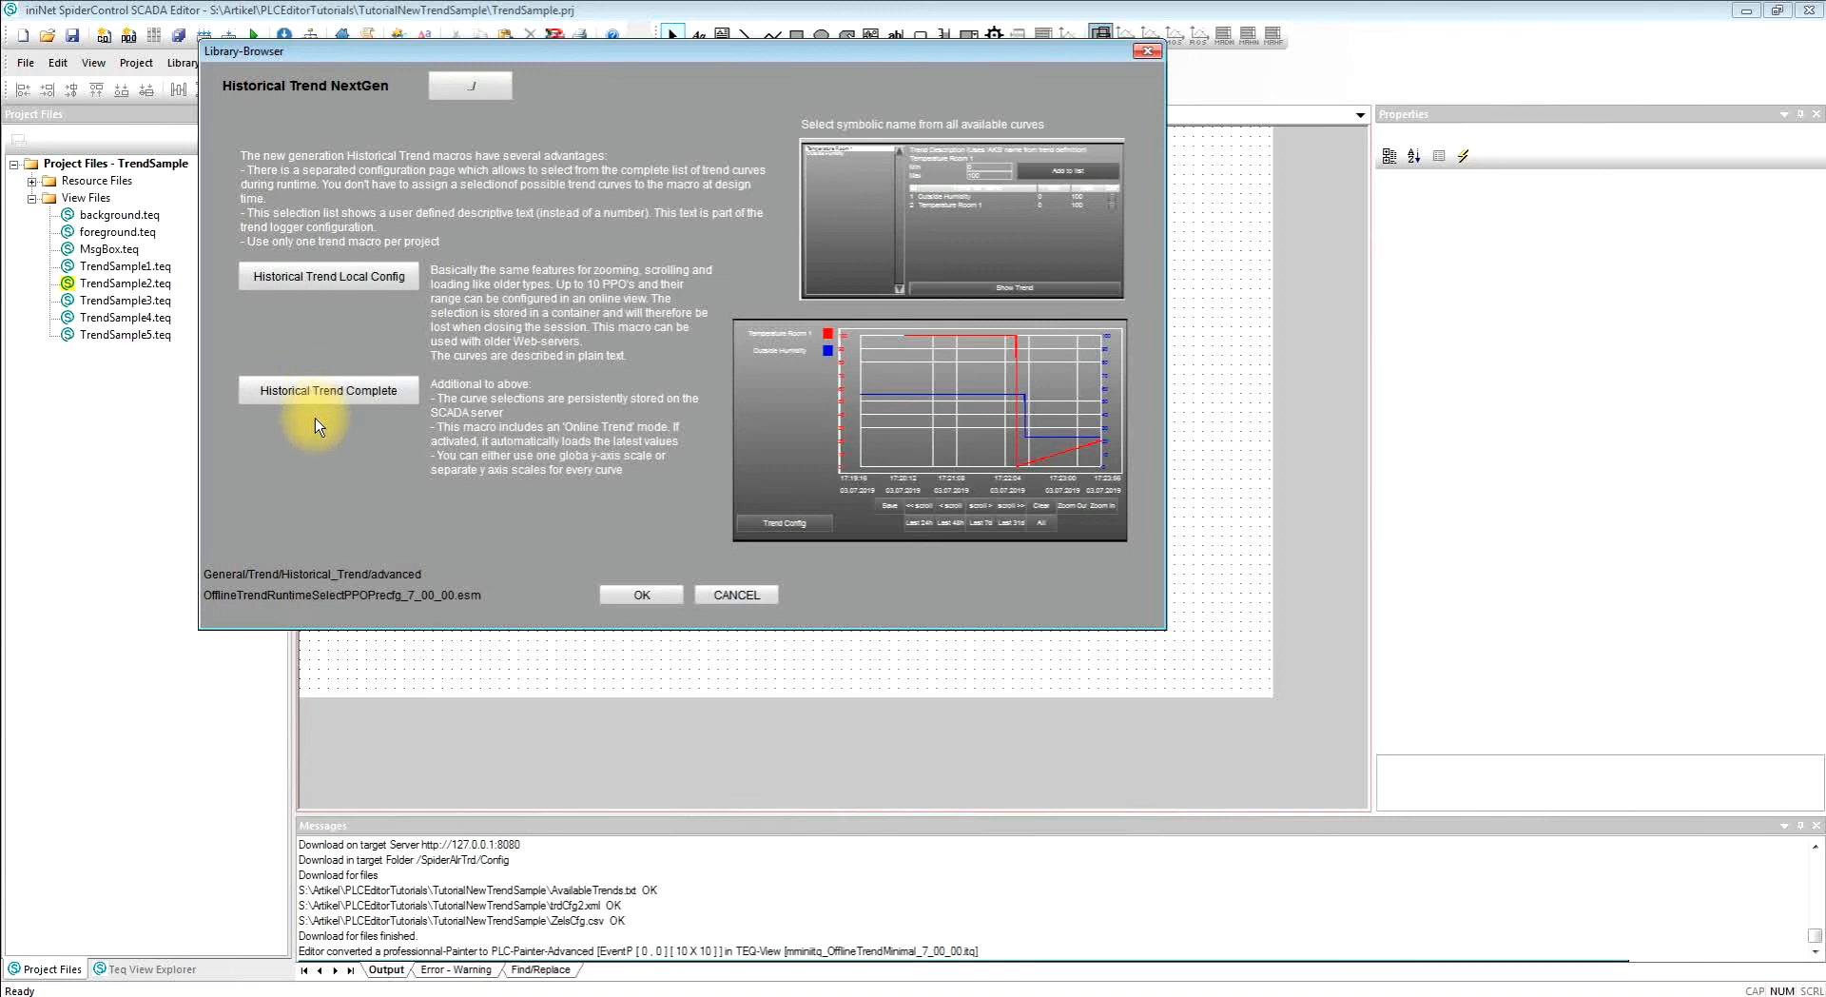
left_click(619, 595)
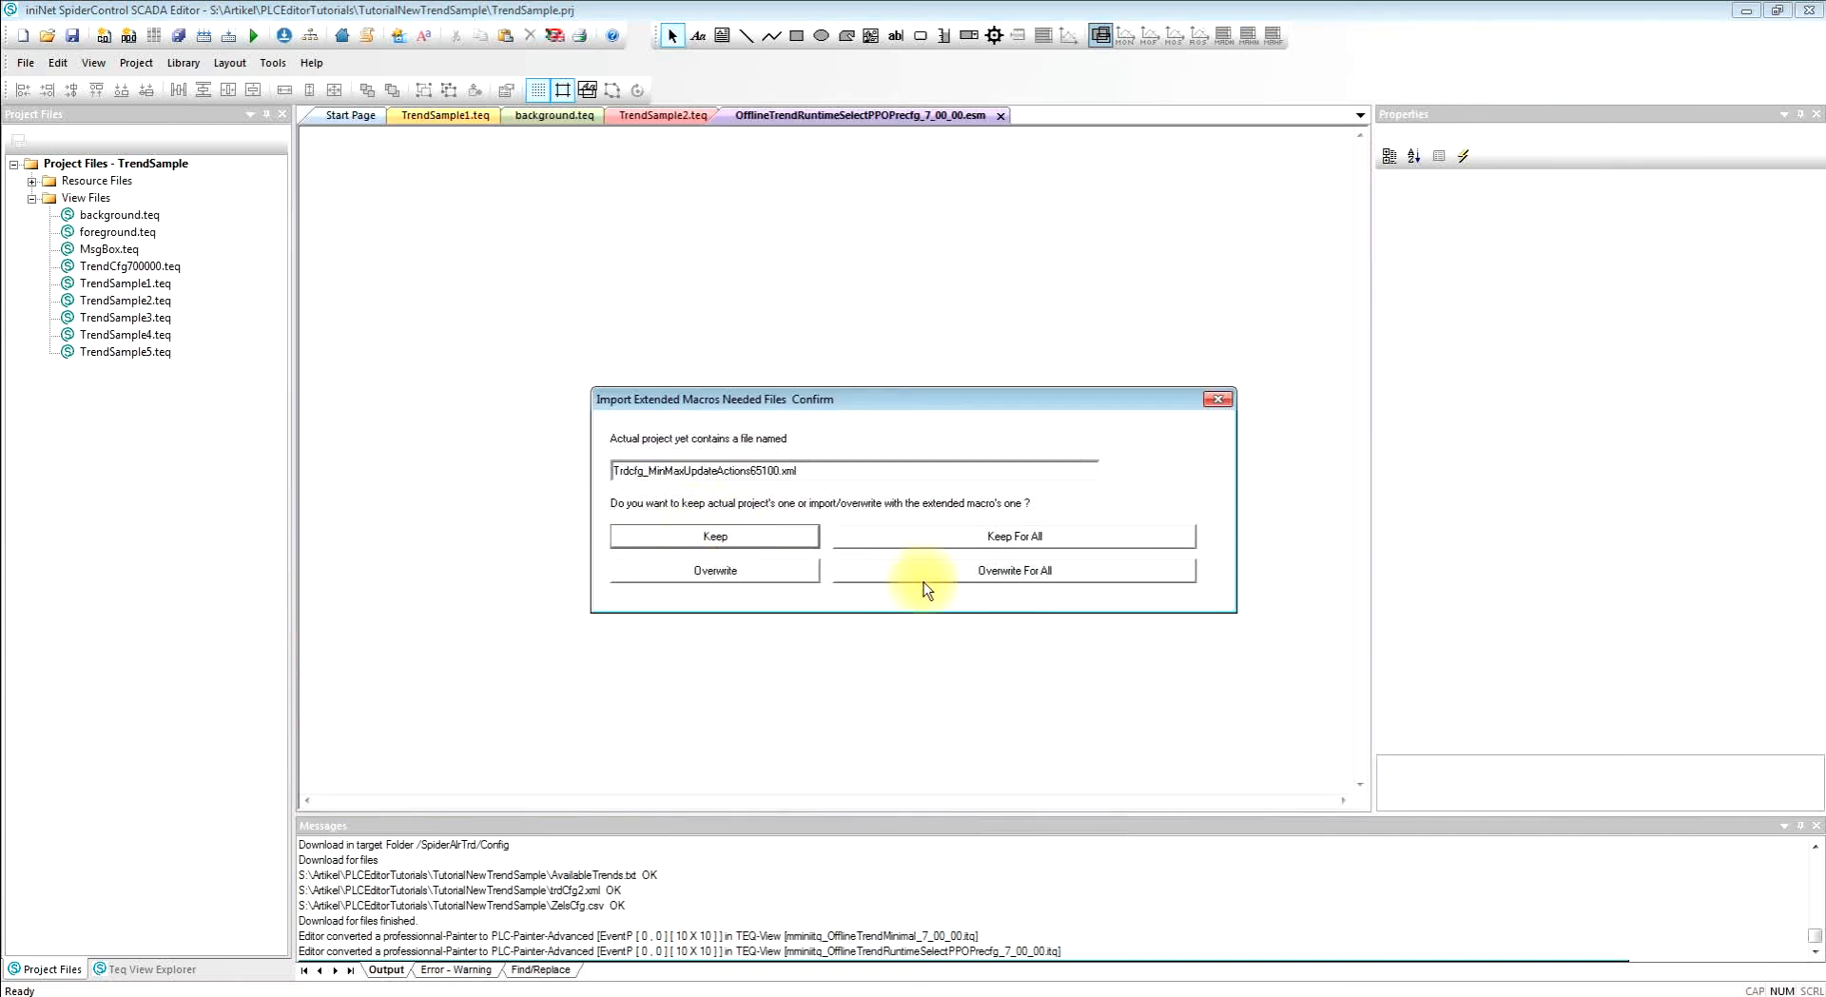
left_click(926, 576)
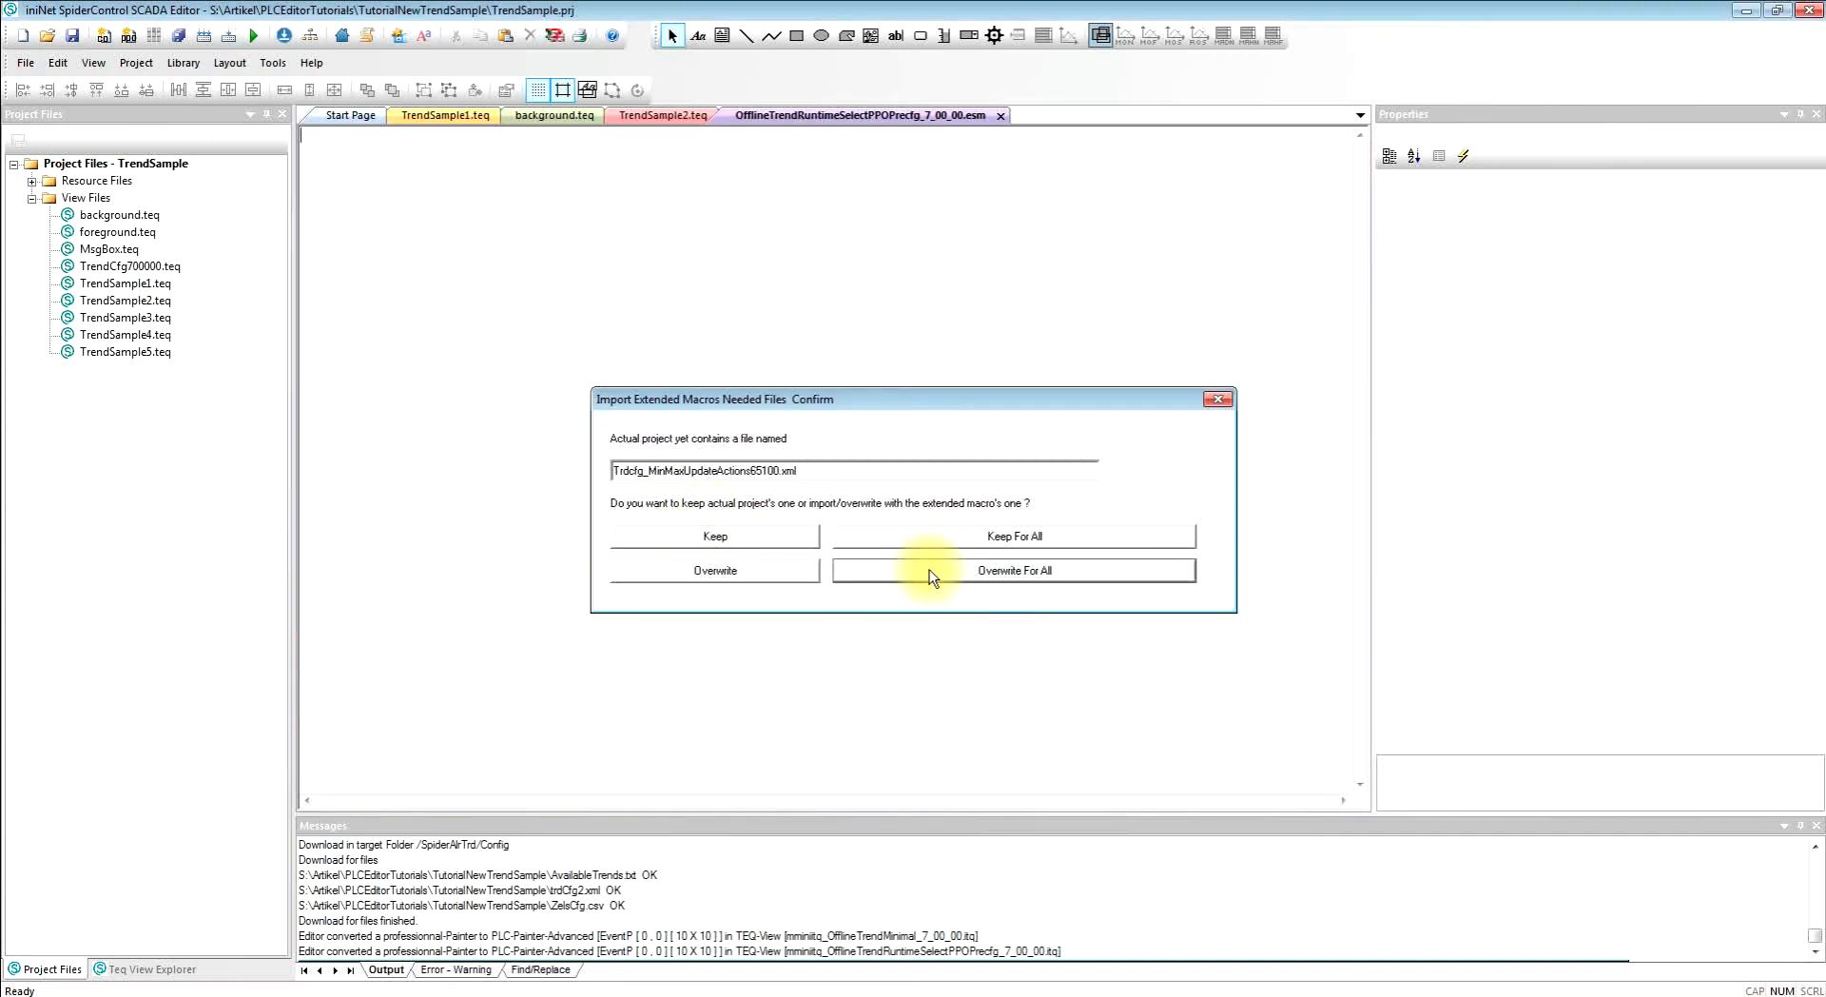
left_click(933, 574)
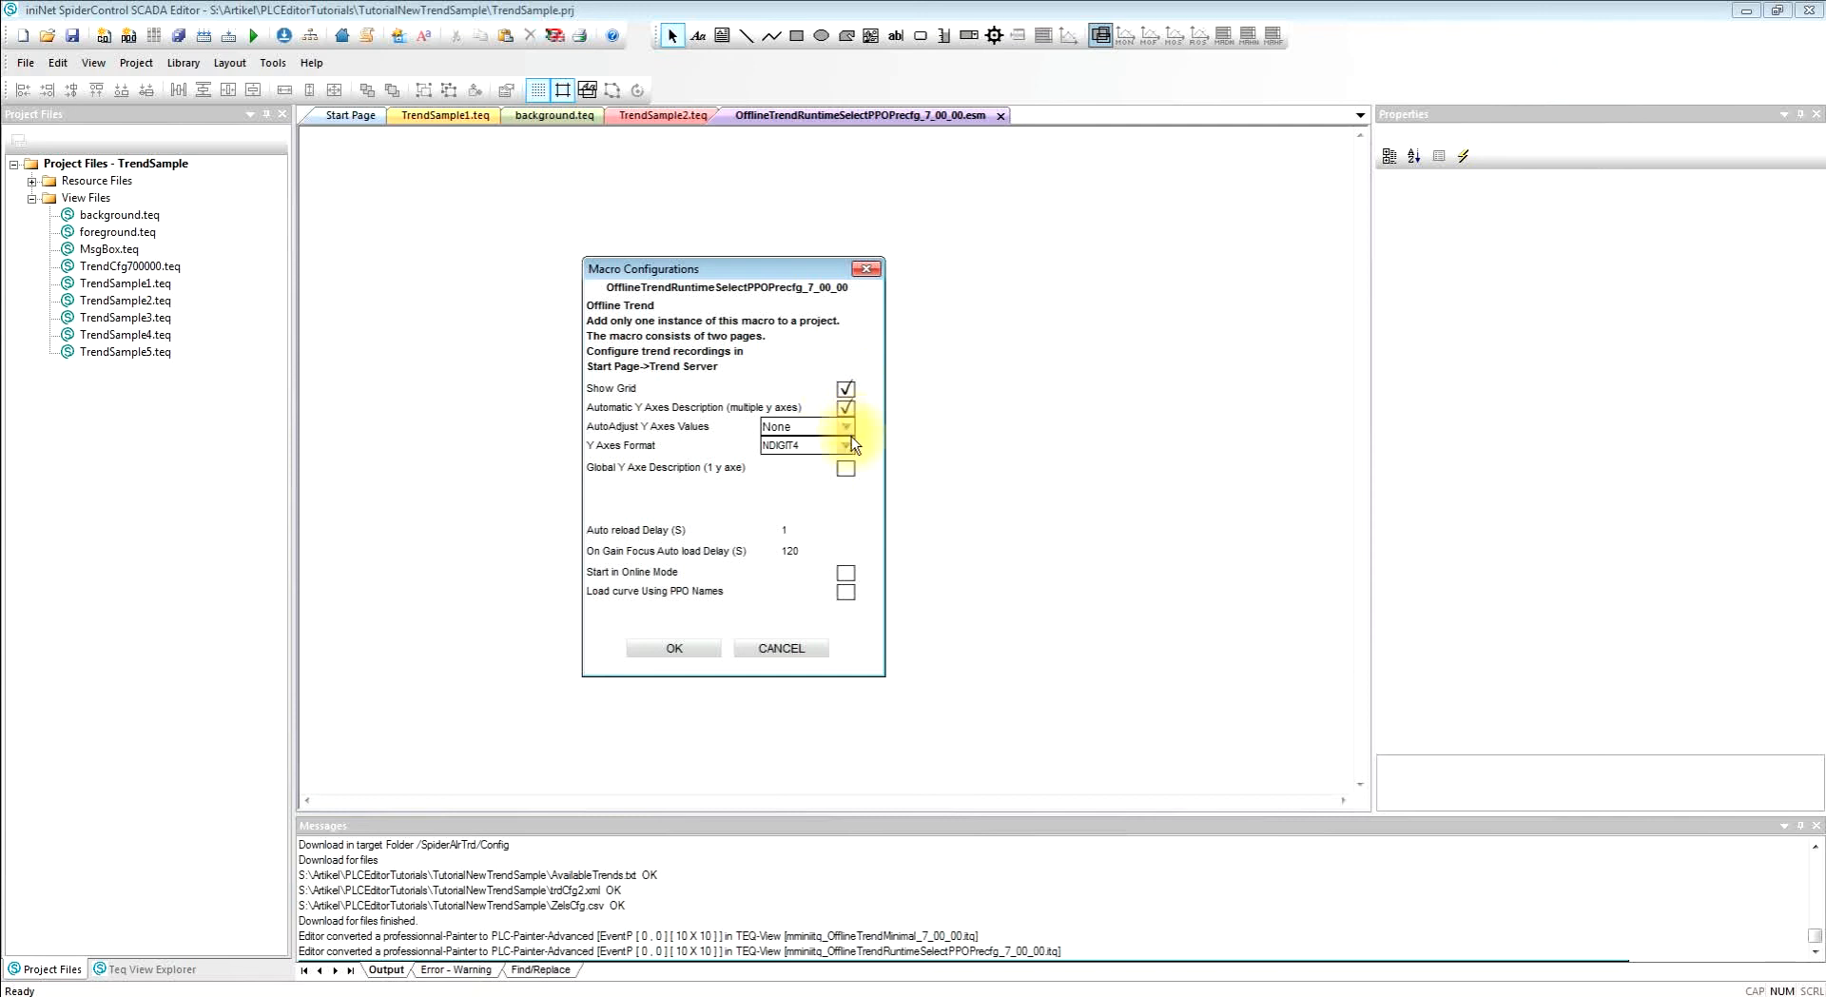
Configure the macro with a global Y axis from 0 to 100 and Start in Online Mode, and shrink its display to about 1023 by 500
left_click(846, 467)
left_click(828, 488)
type("00")
left_click(819, 509)
type("100")
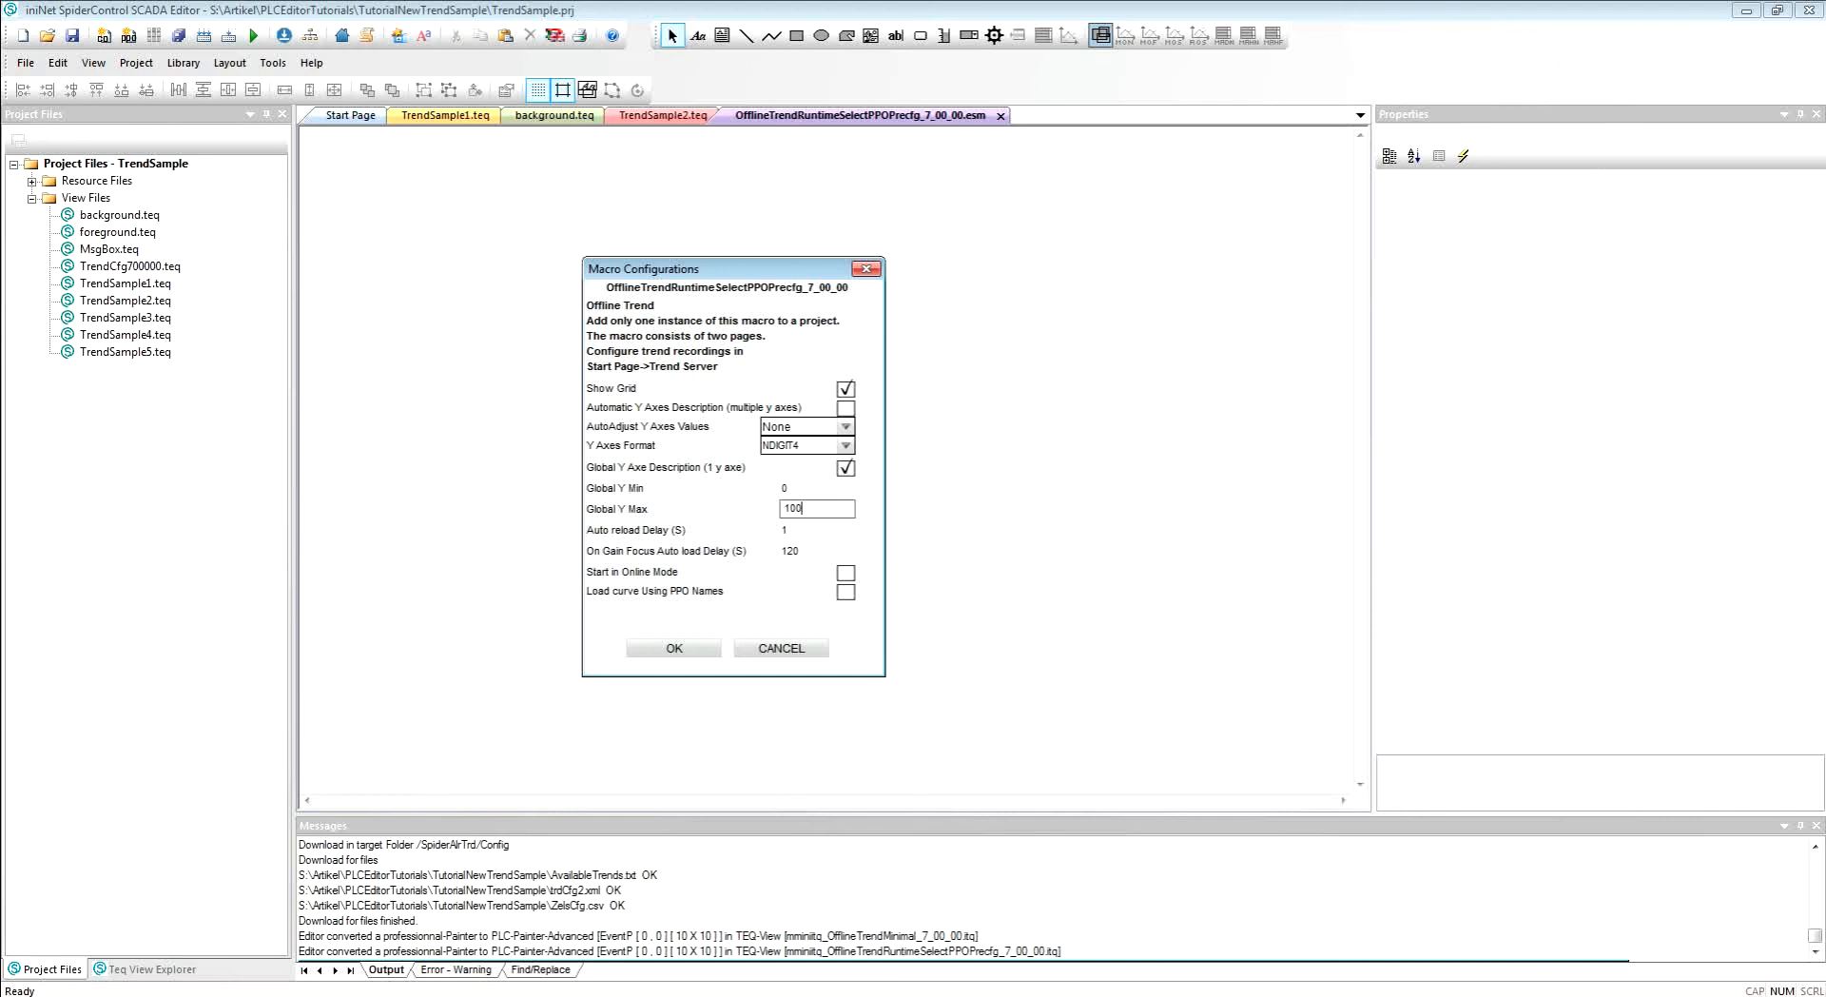
left_click(869, 518)
left_click(846, 574)
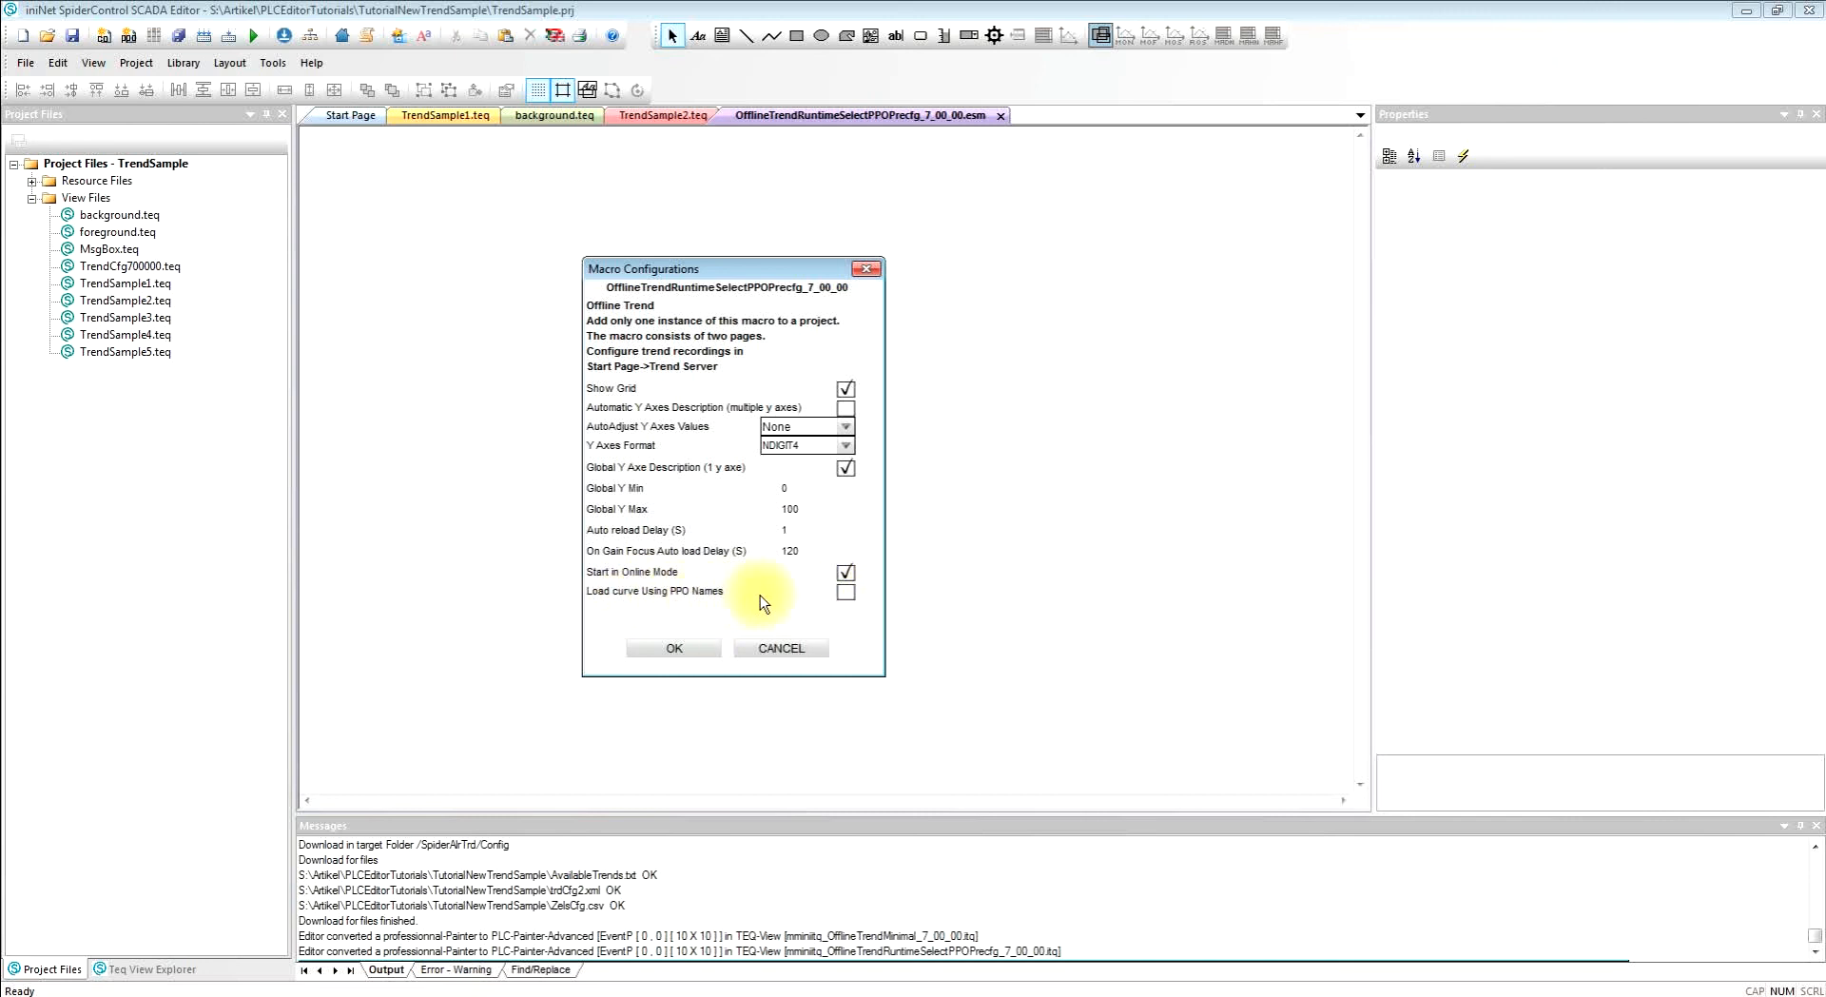
left_click(686, 646)
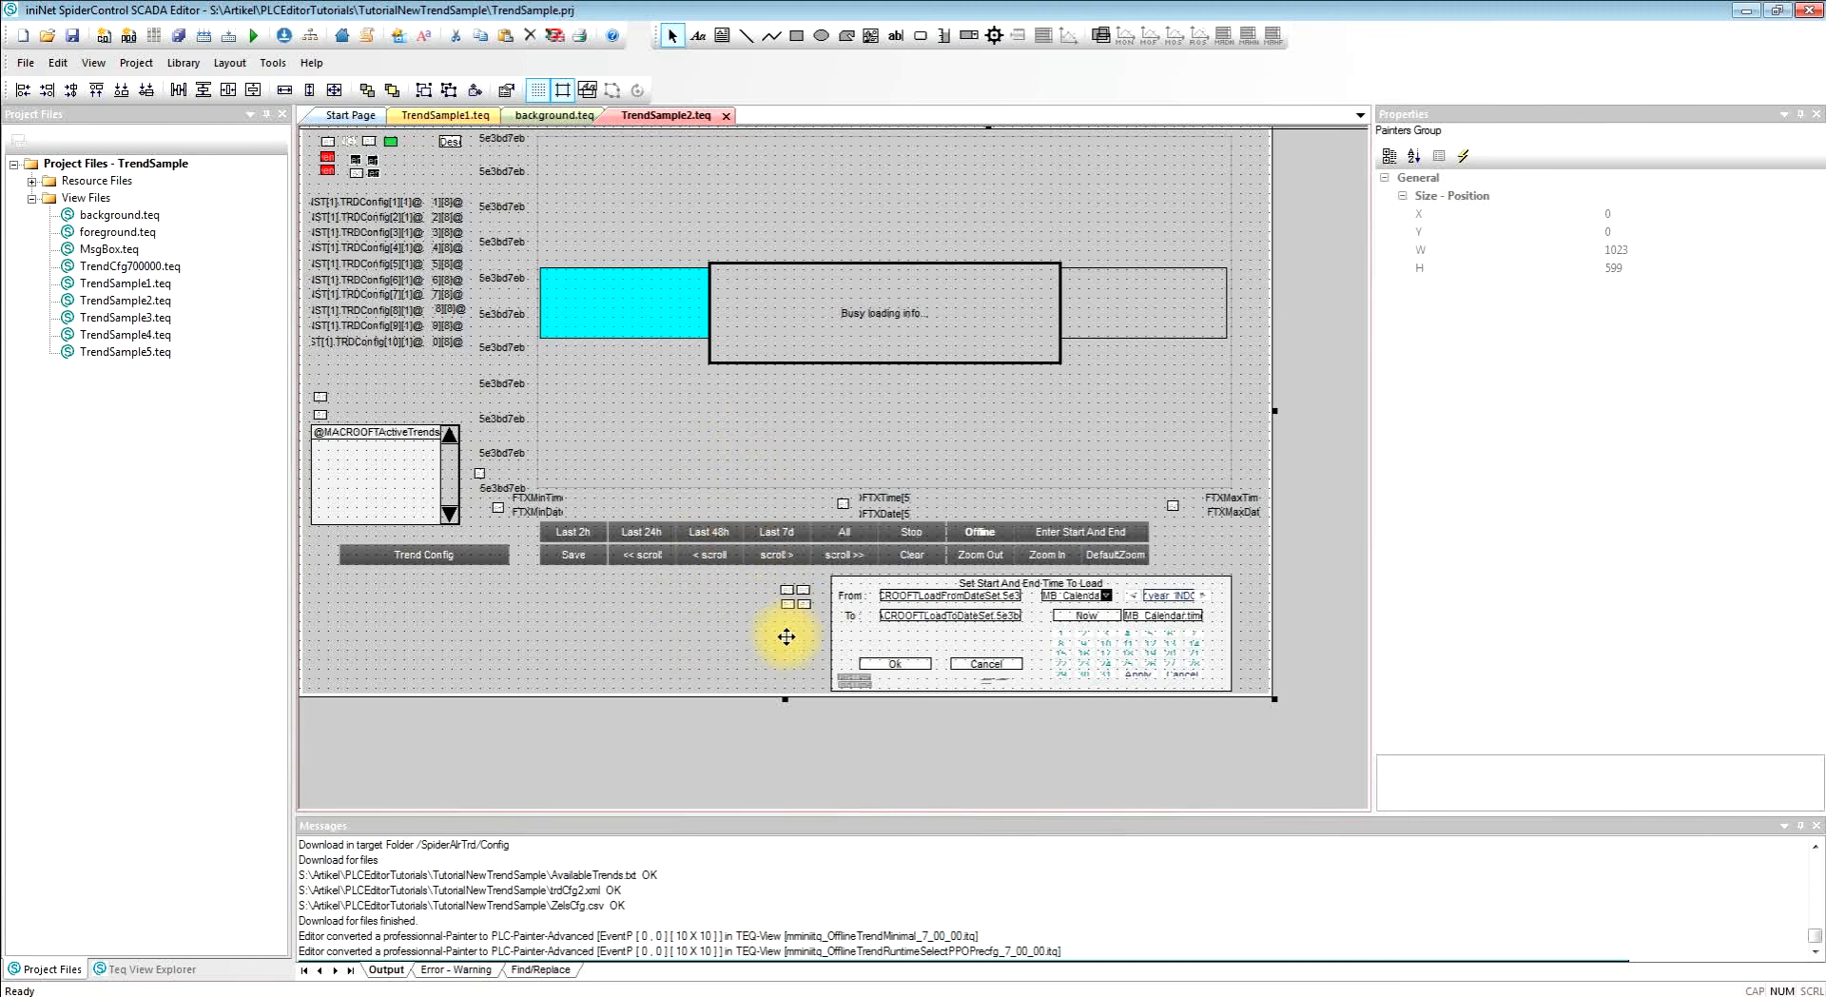
left_click_drag(786, 699, 750, 586)
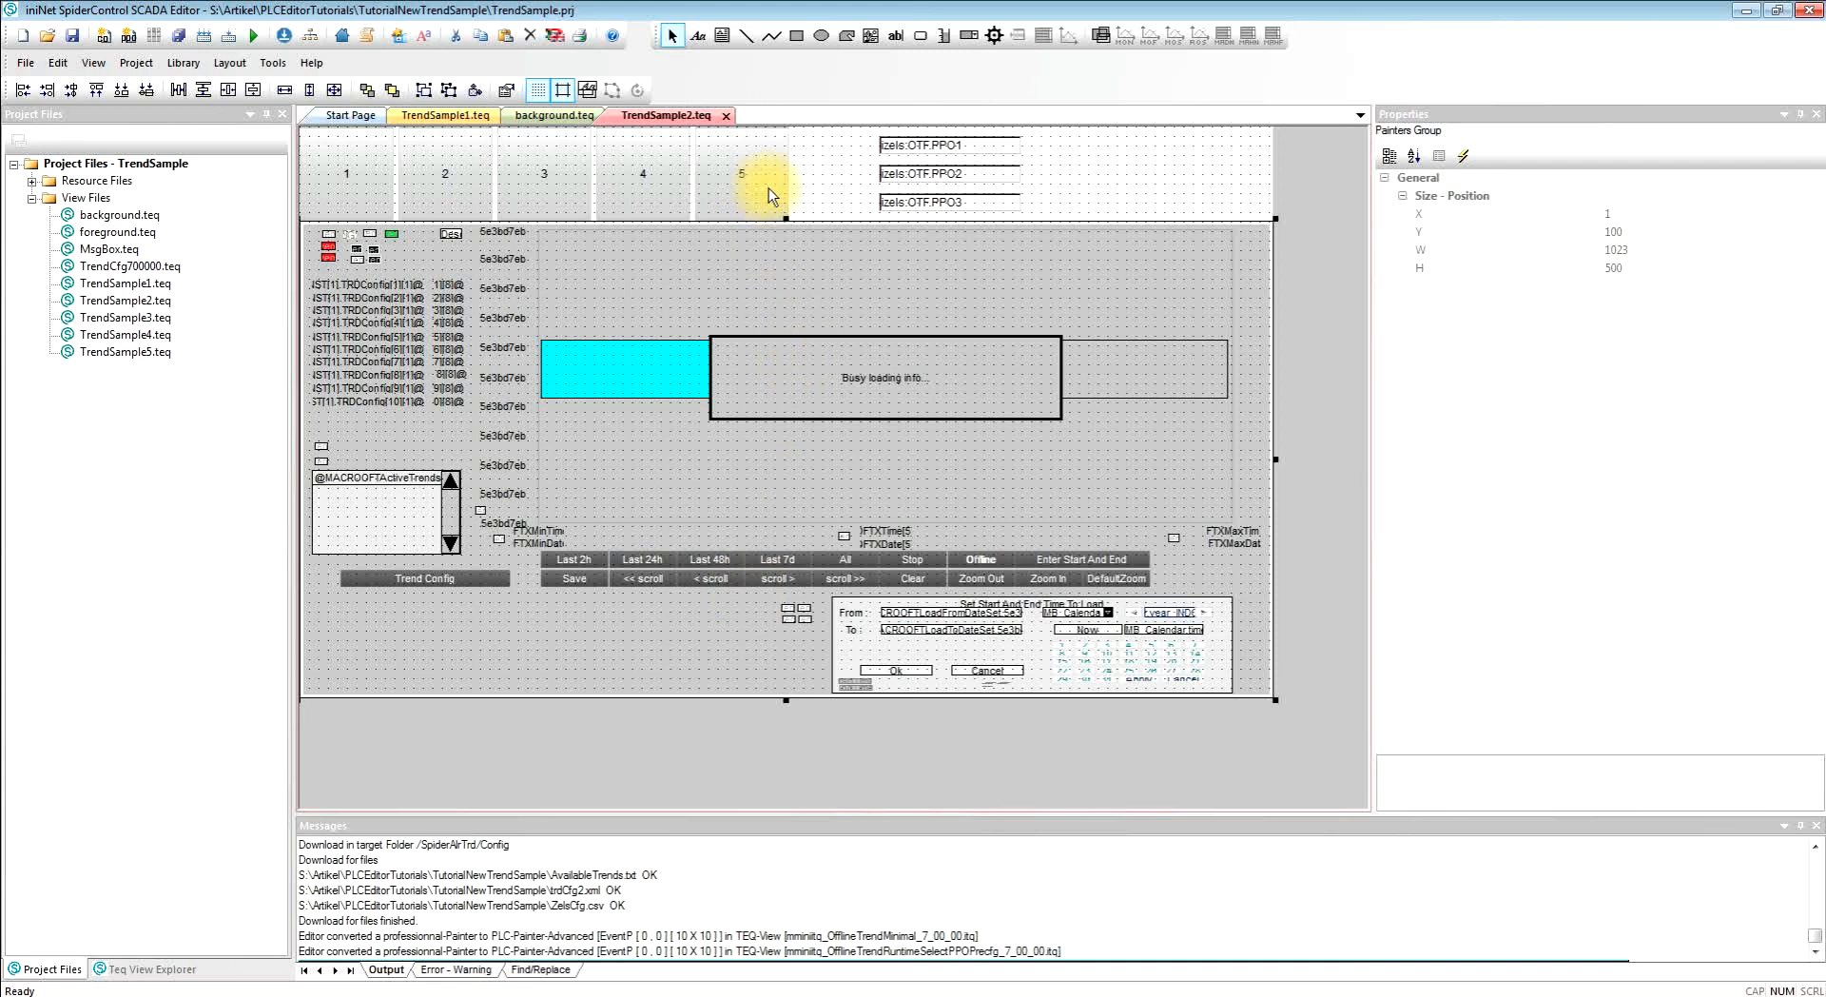
left_click(285, 38)
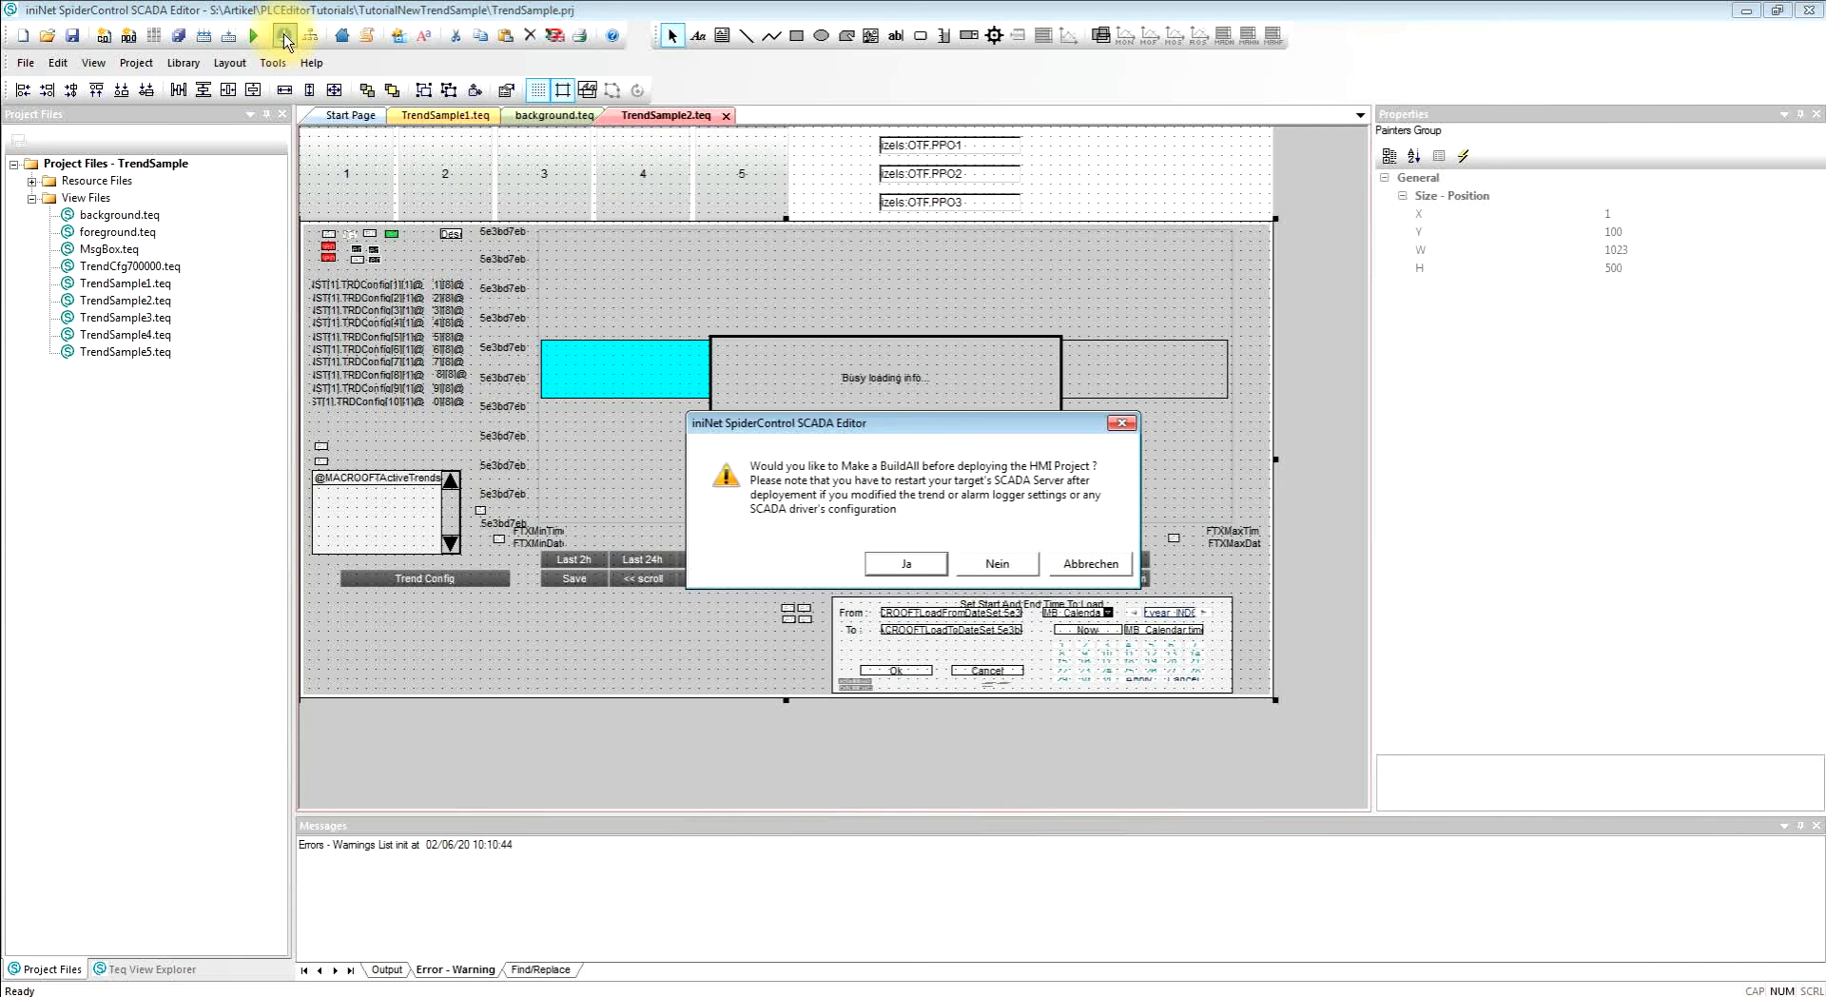
left_click(912, 563)
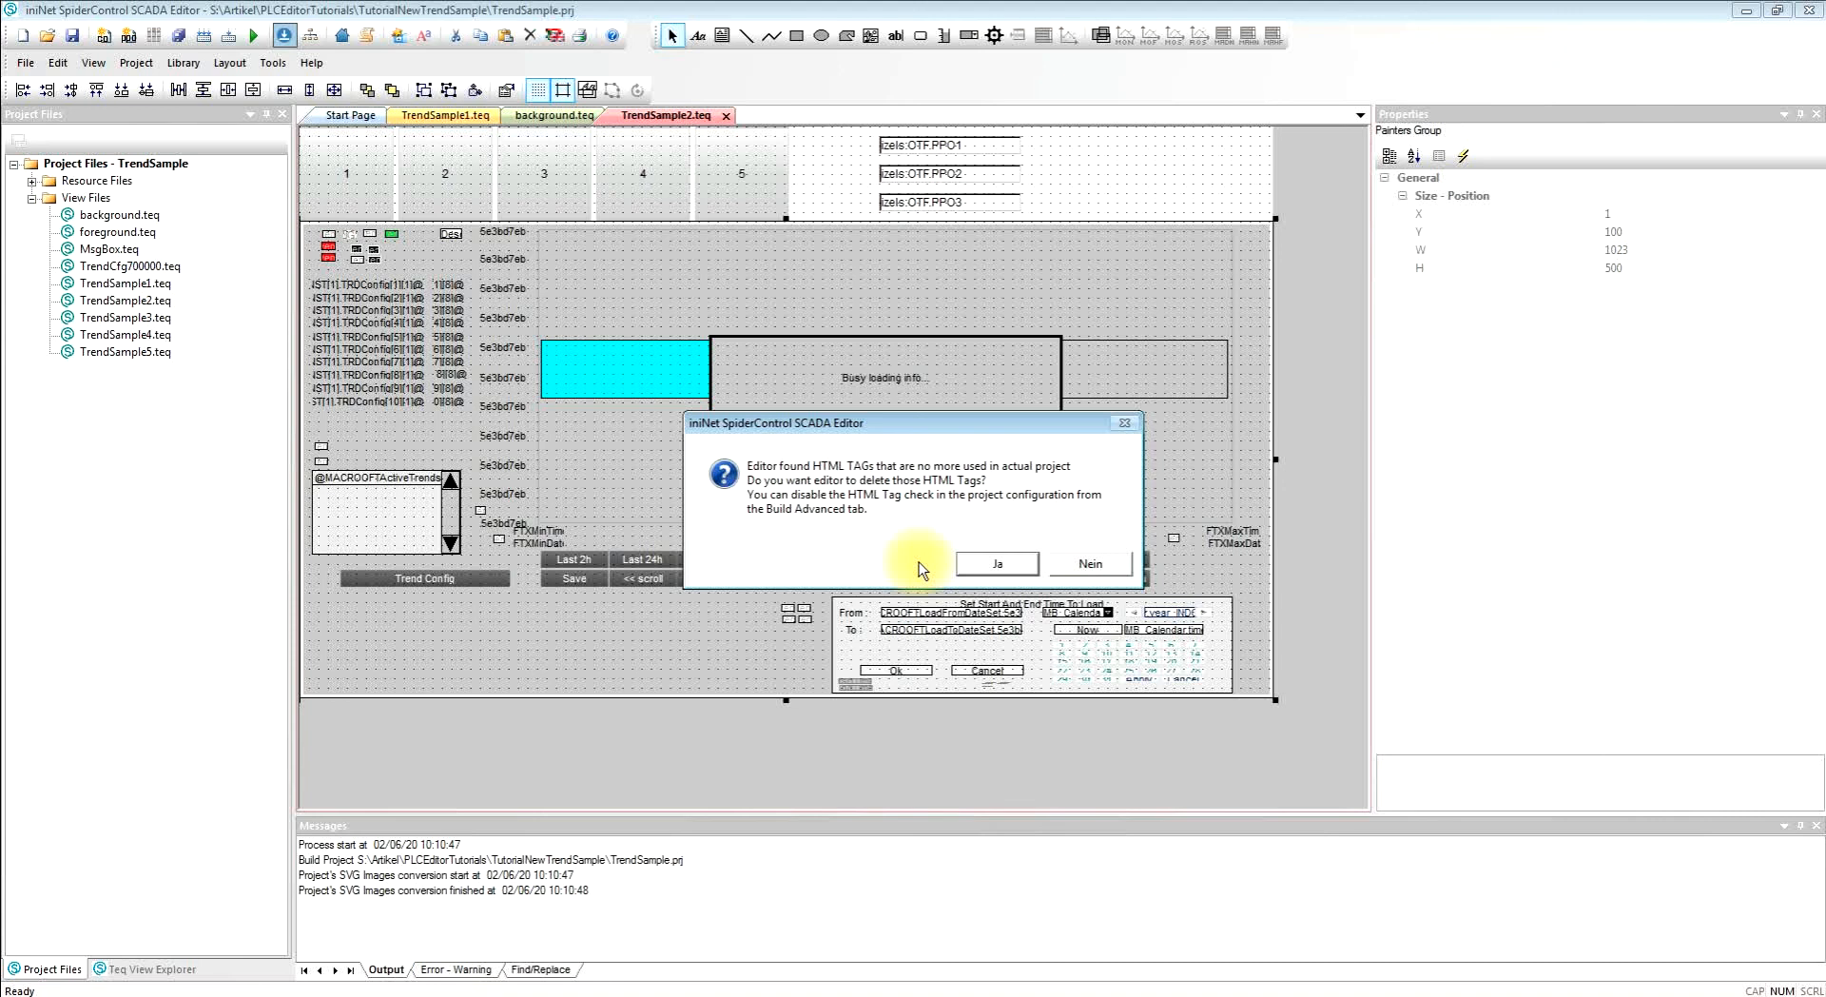
left_click(1084, 563)
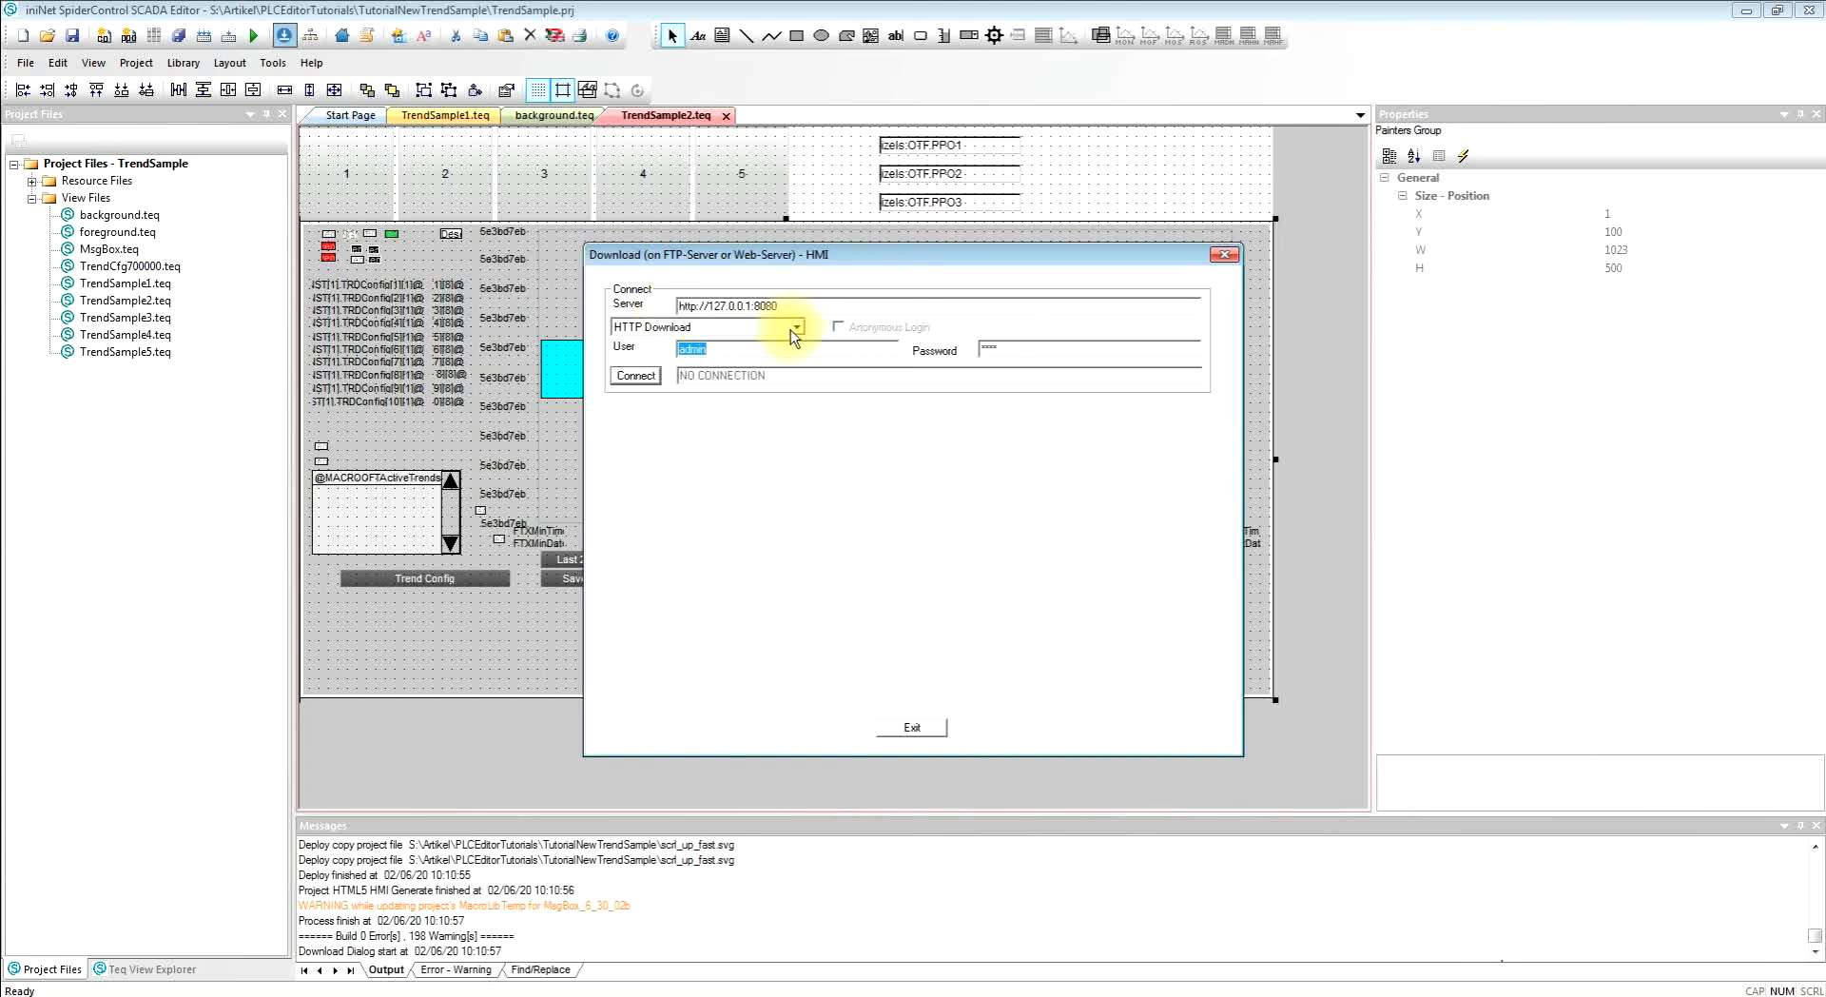
left_click(628, 376)
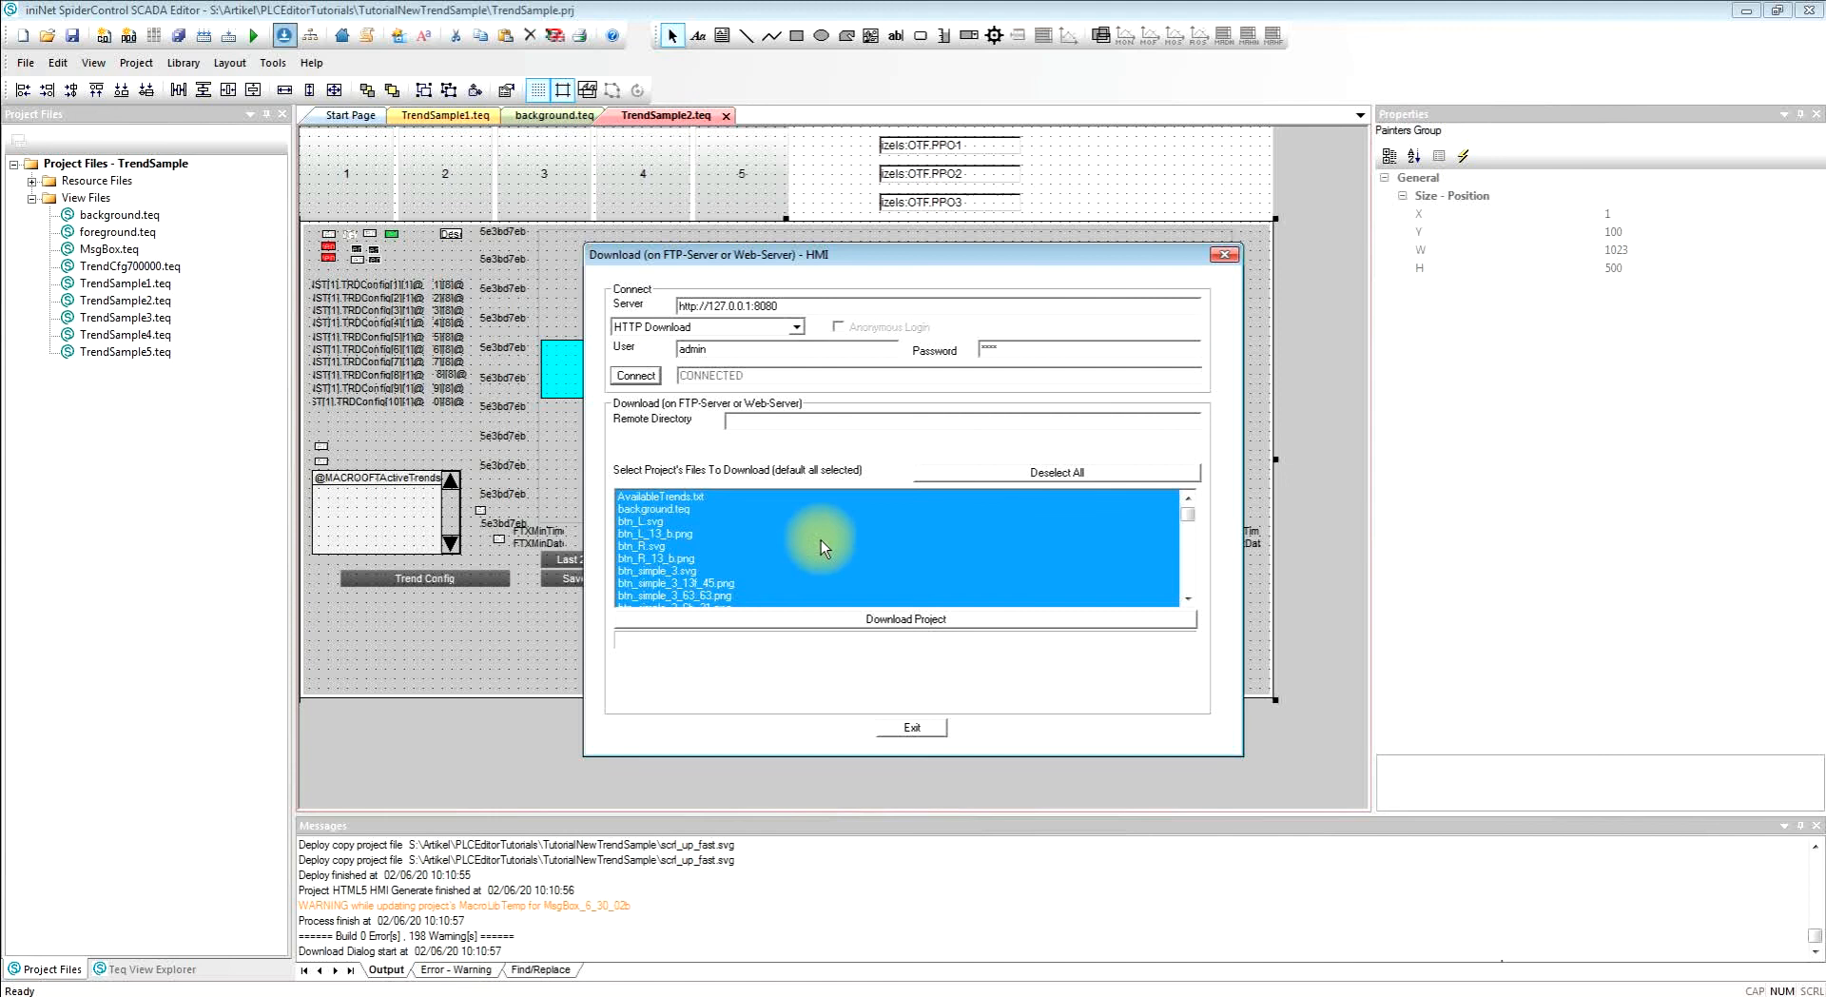
left_click(856, 618)
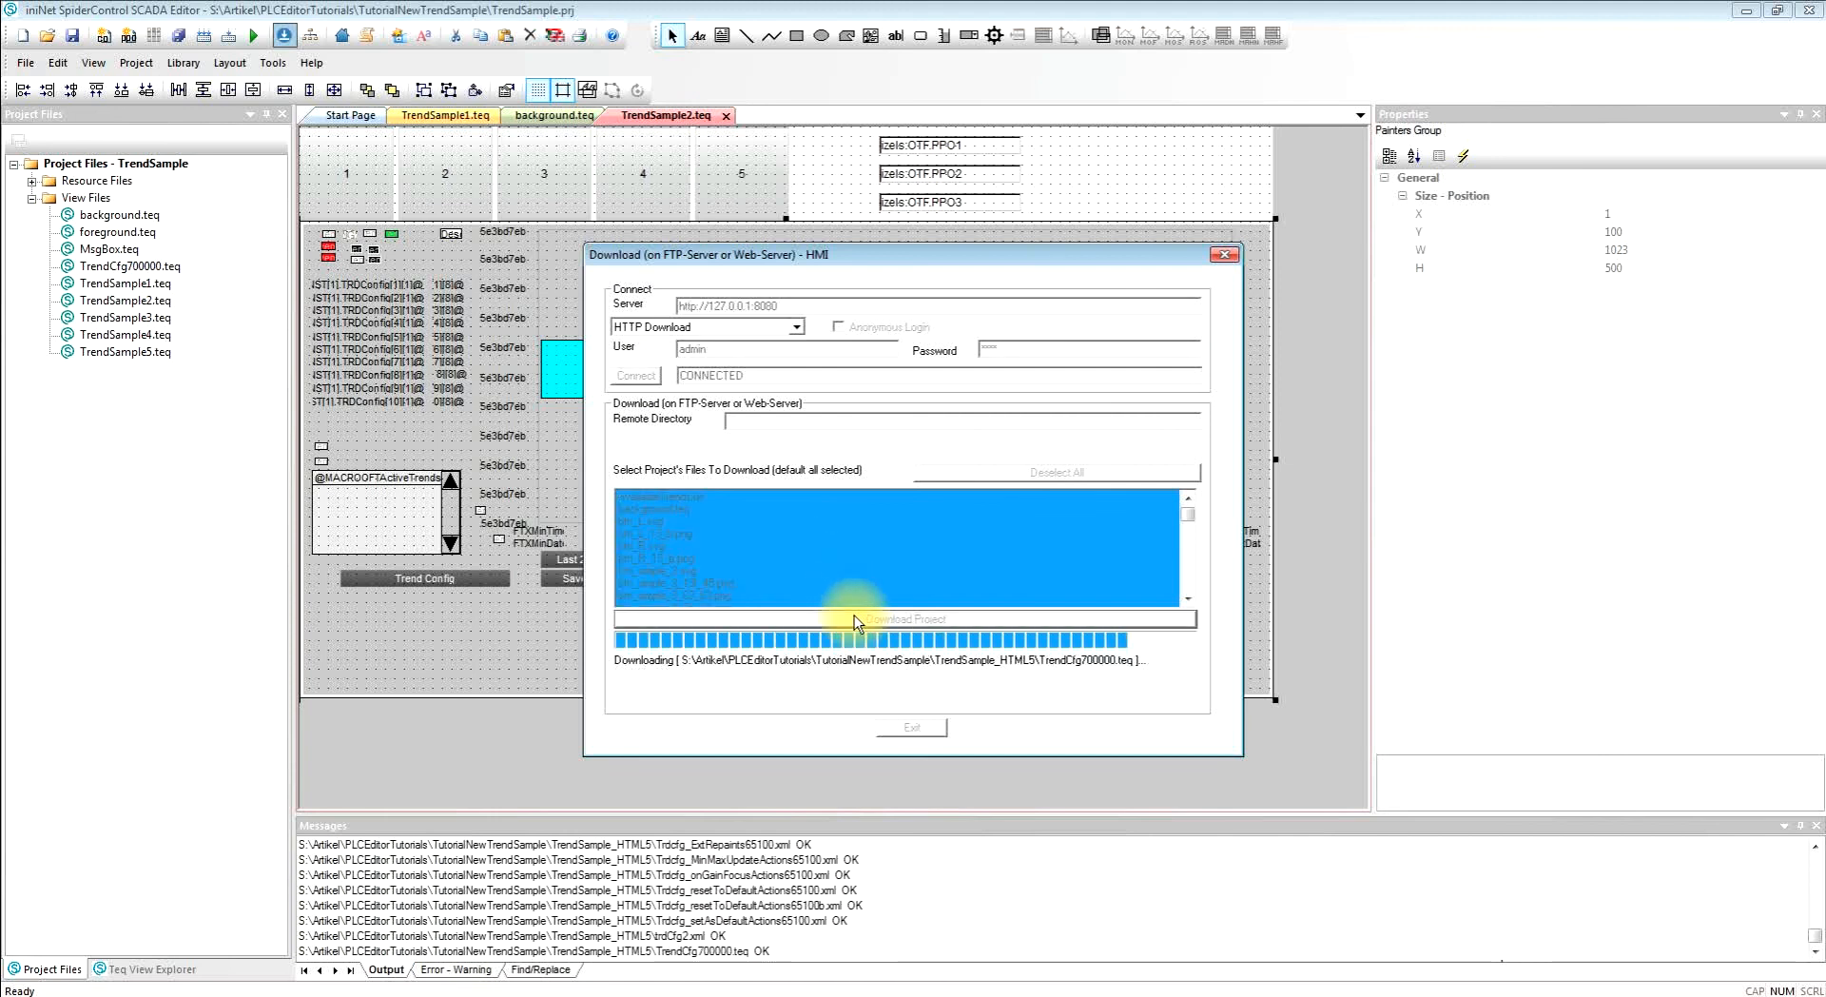
left_click(912, 728)
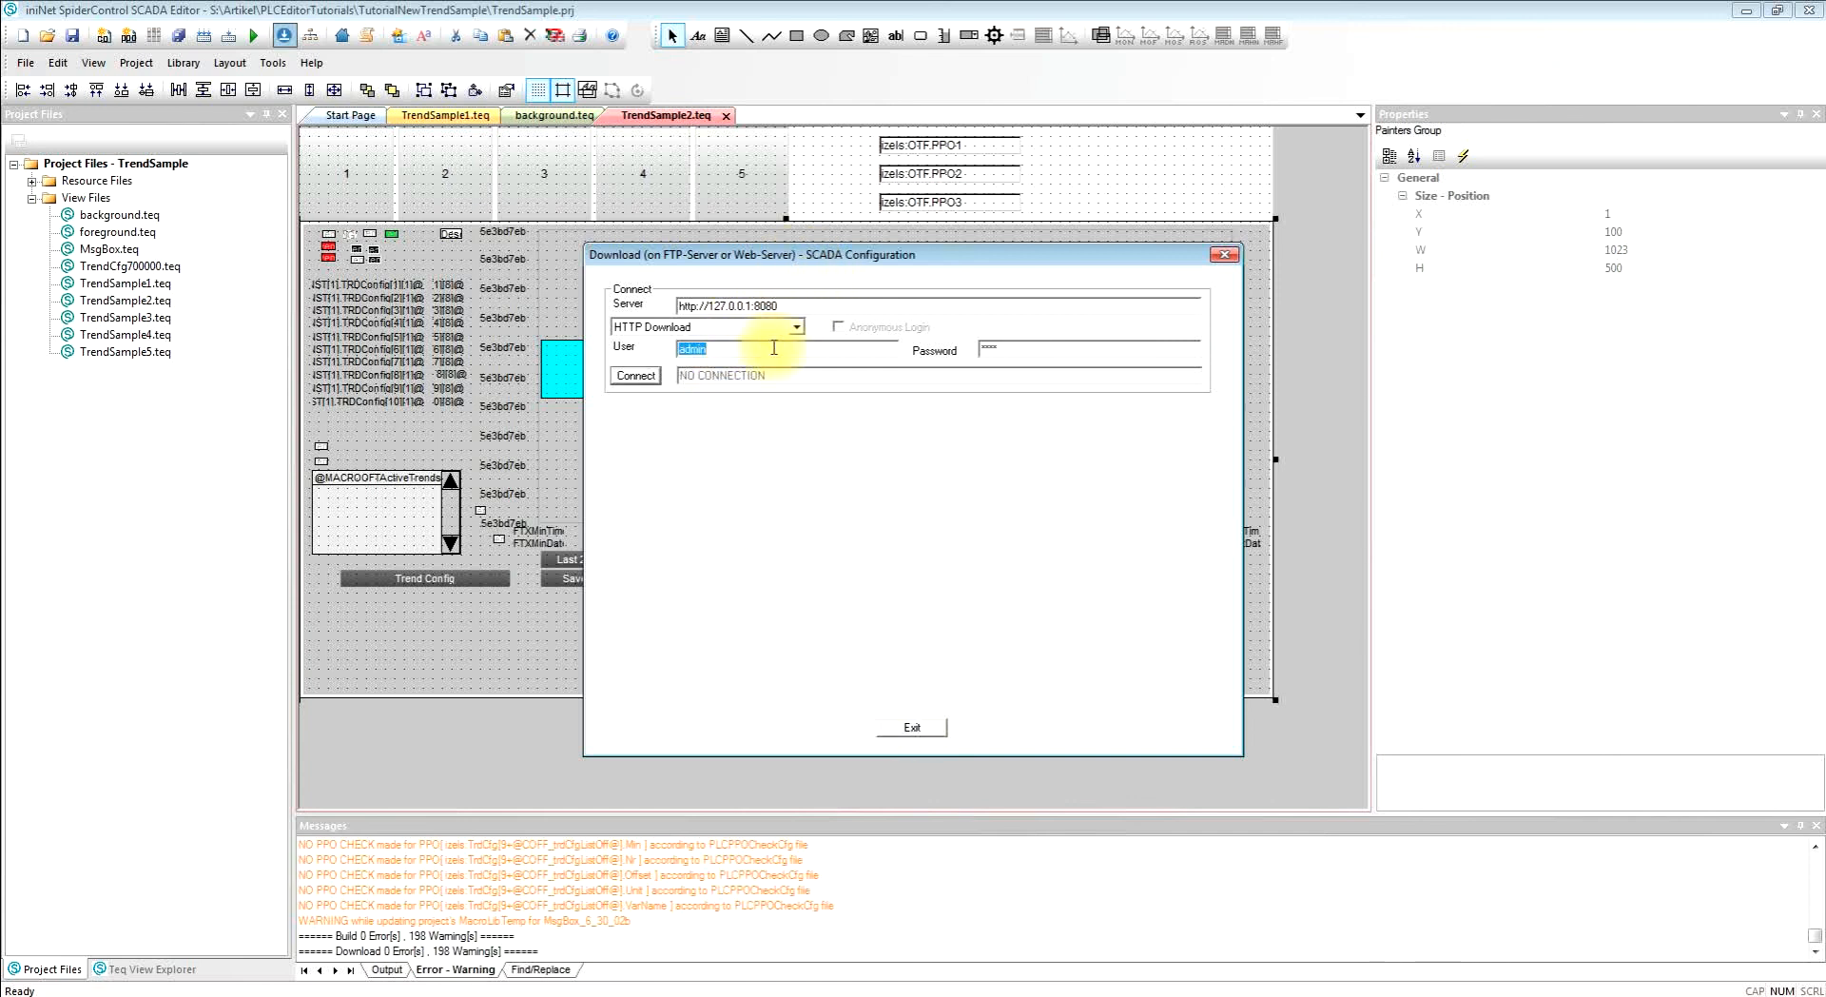
Connect to the server and download all SCADA configuration files, including AvailableTrends.txt and trdCfg2.xml
left_click(635, 376)
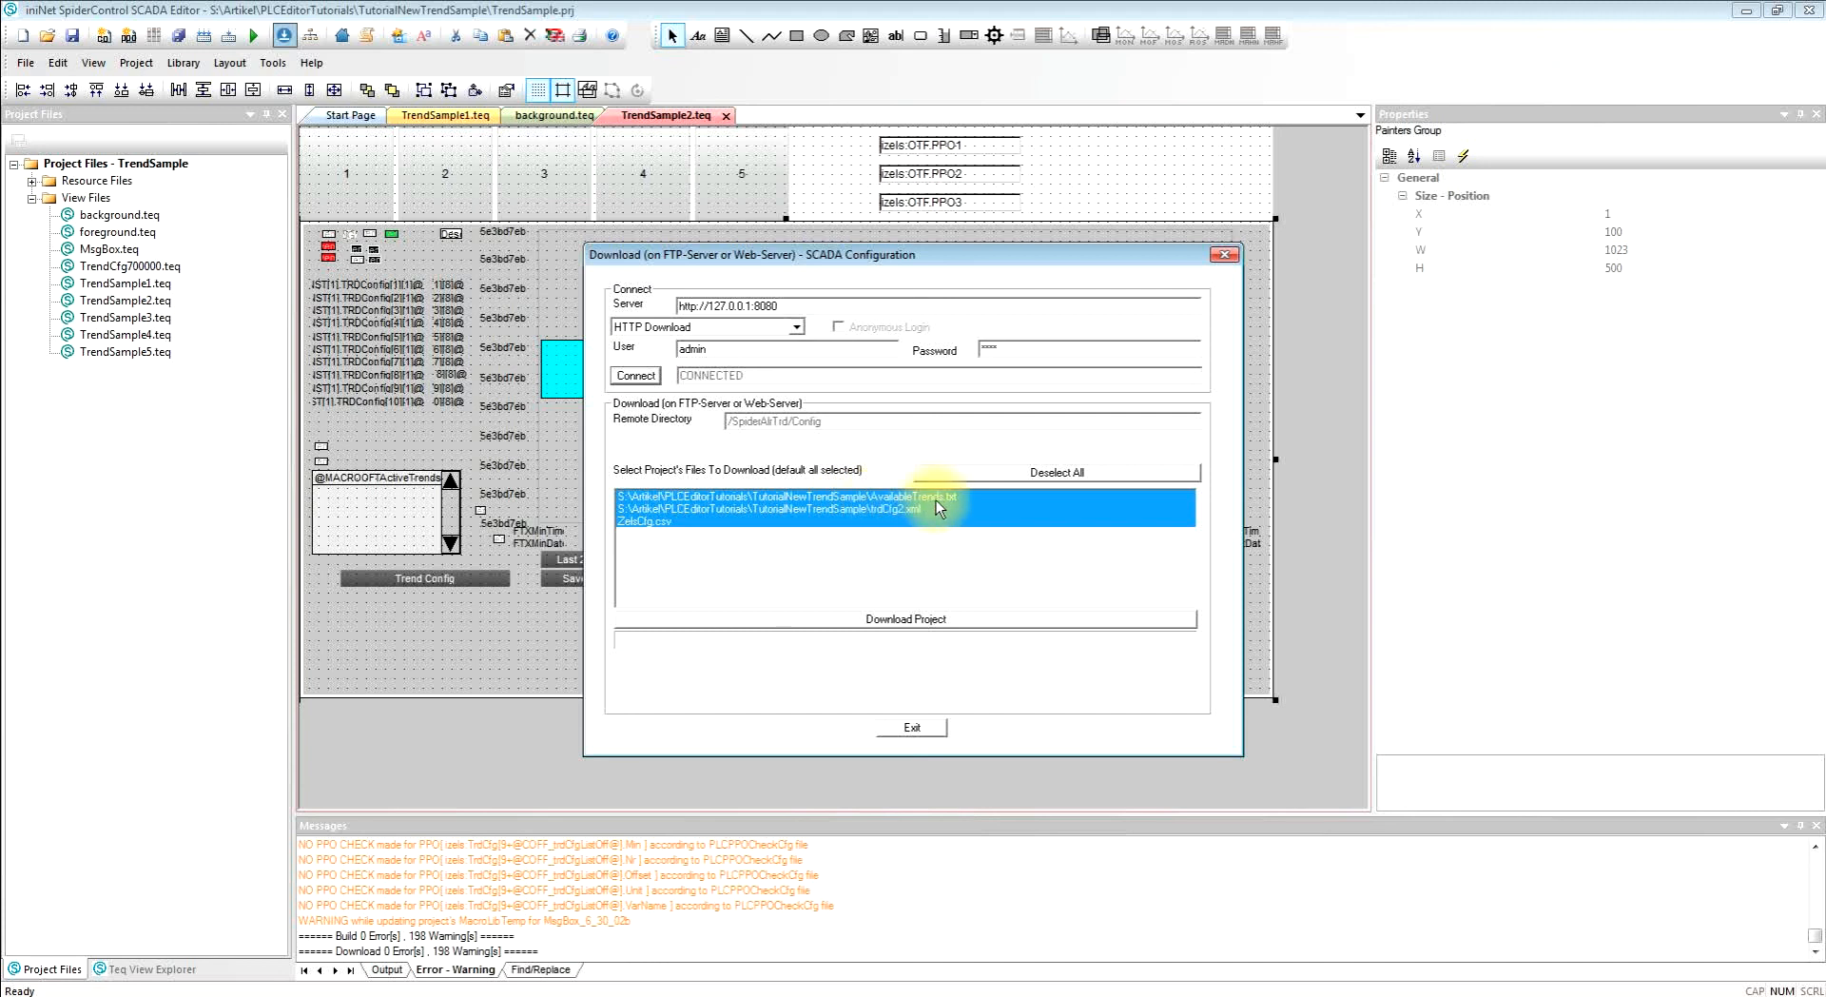
left_click(894, 620)
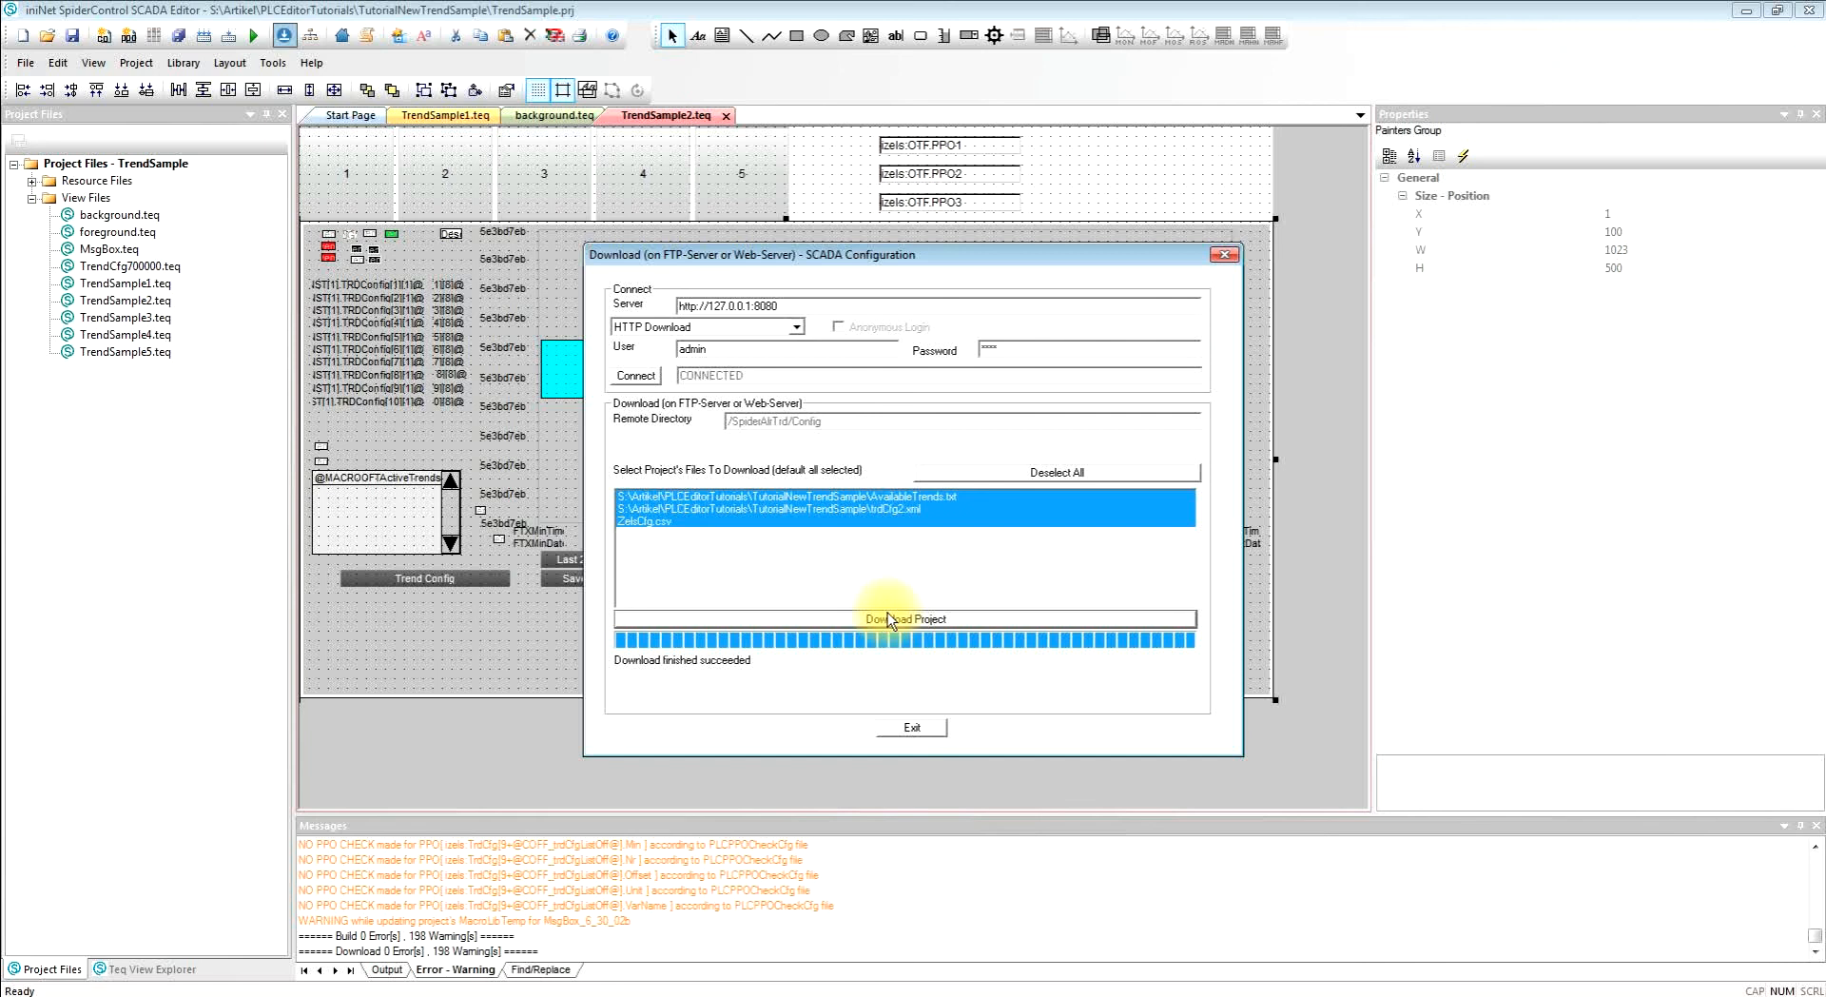
left_click(911, 726)
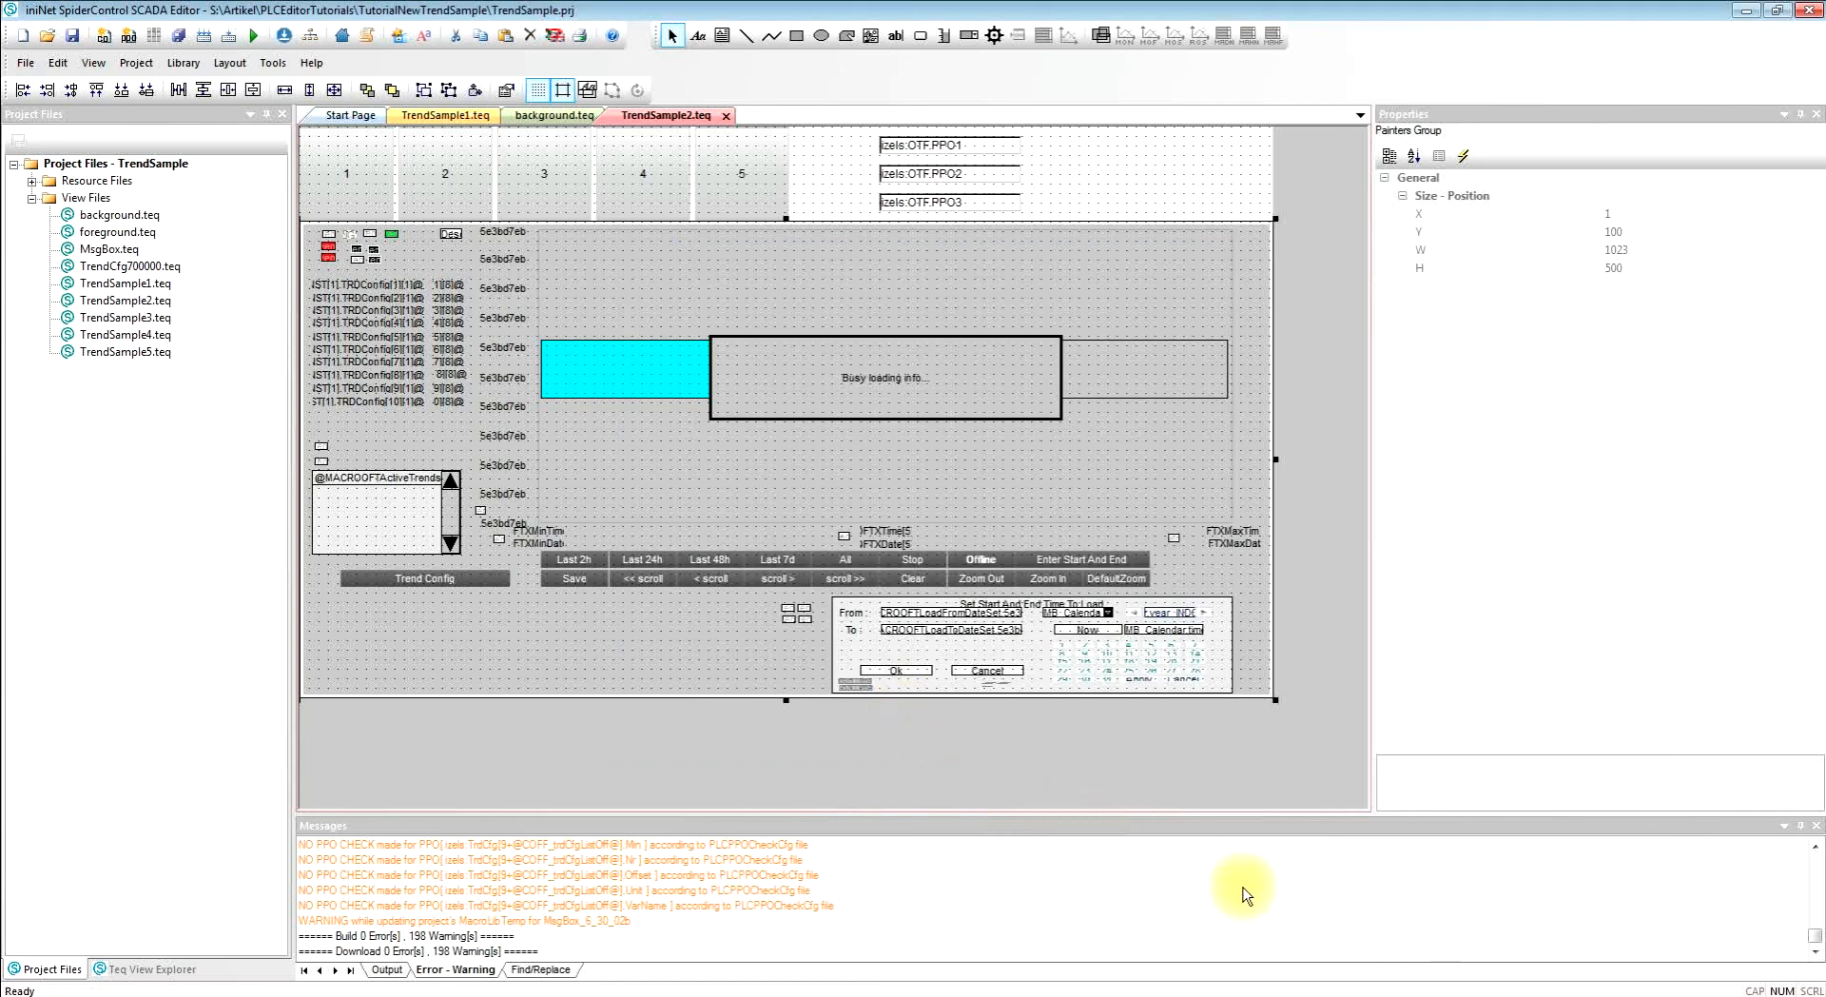
Stop and restart the Windows service in the SCADA Control Panel, update its status, and minimize the panel
left_click(1610, 992)
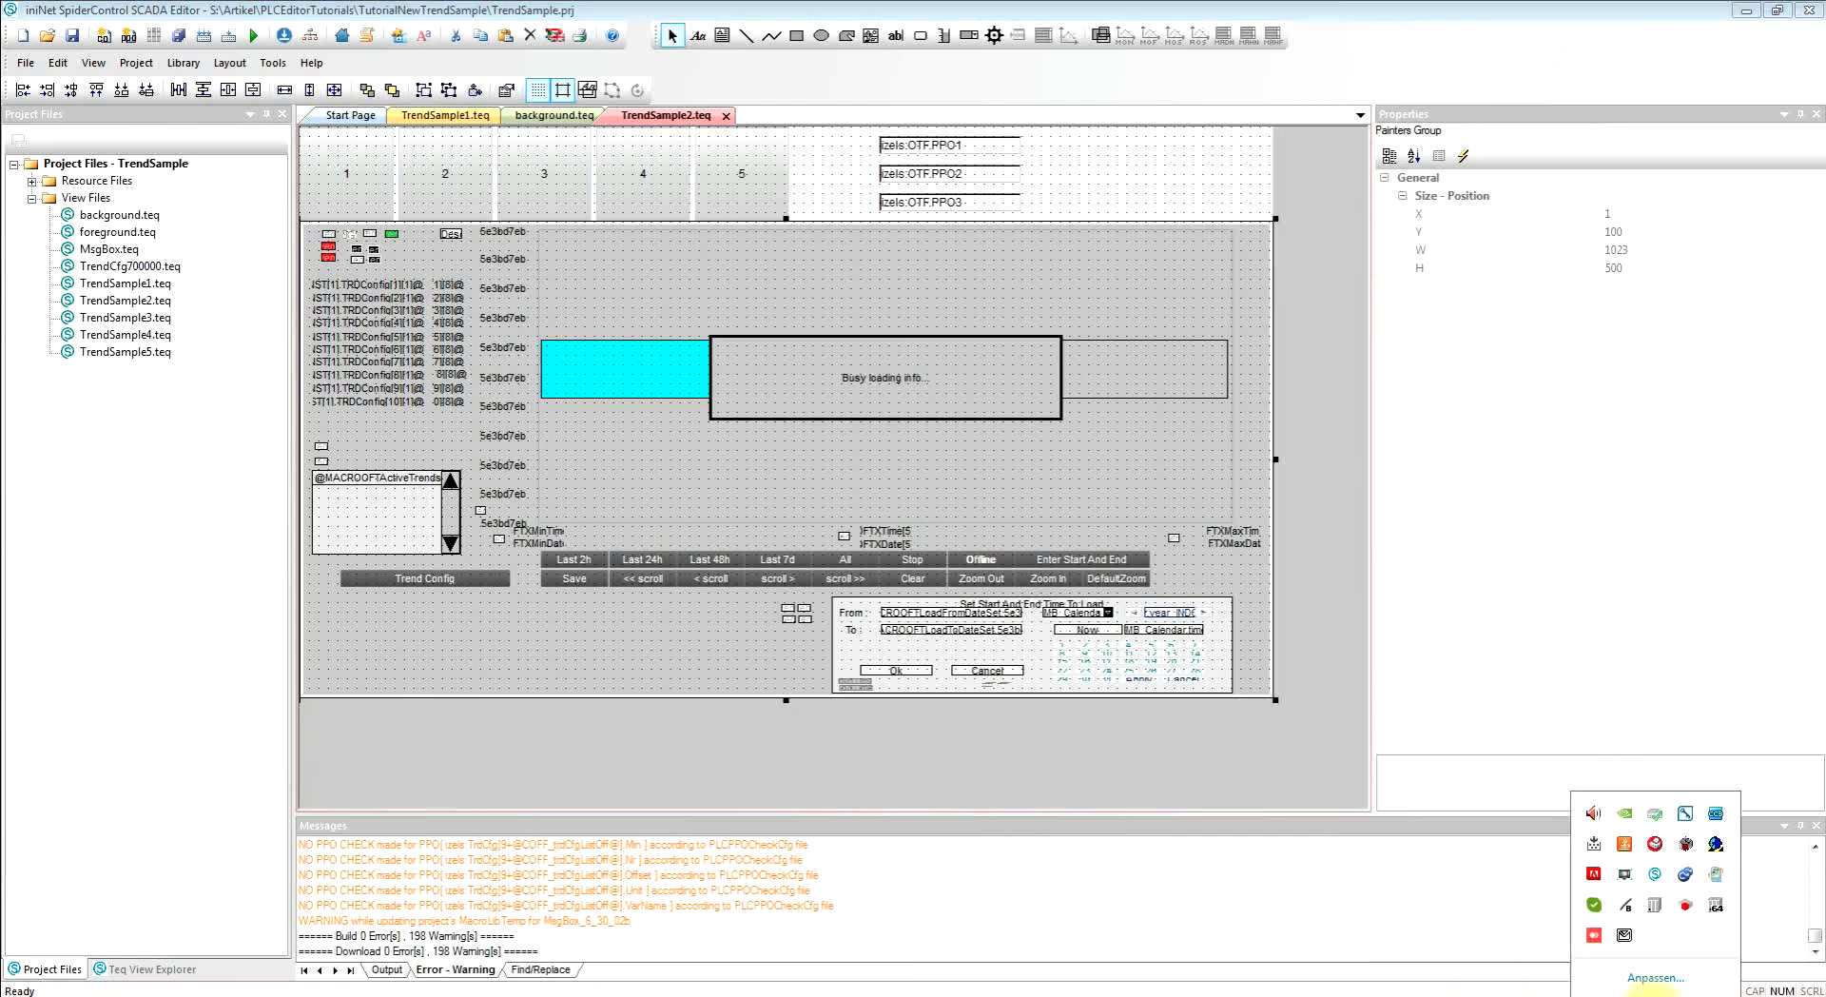
left_click(1655, 875)
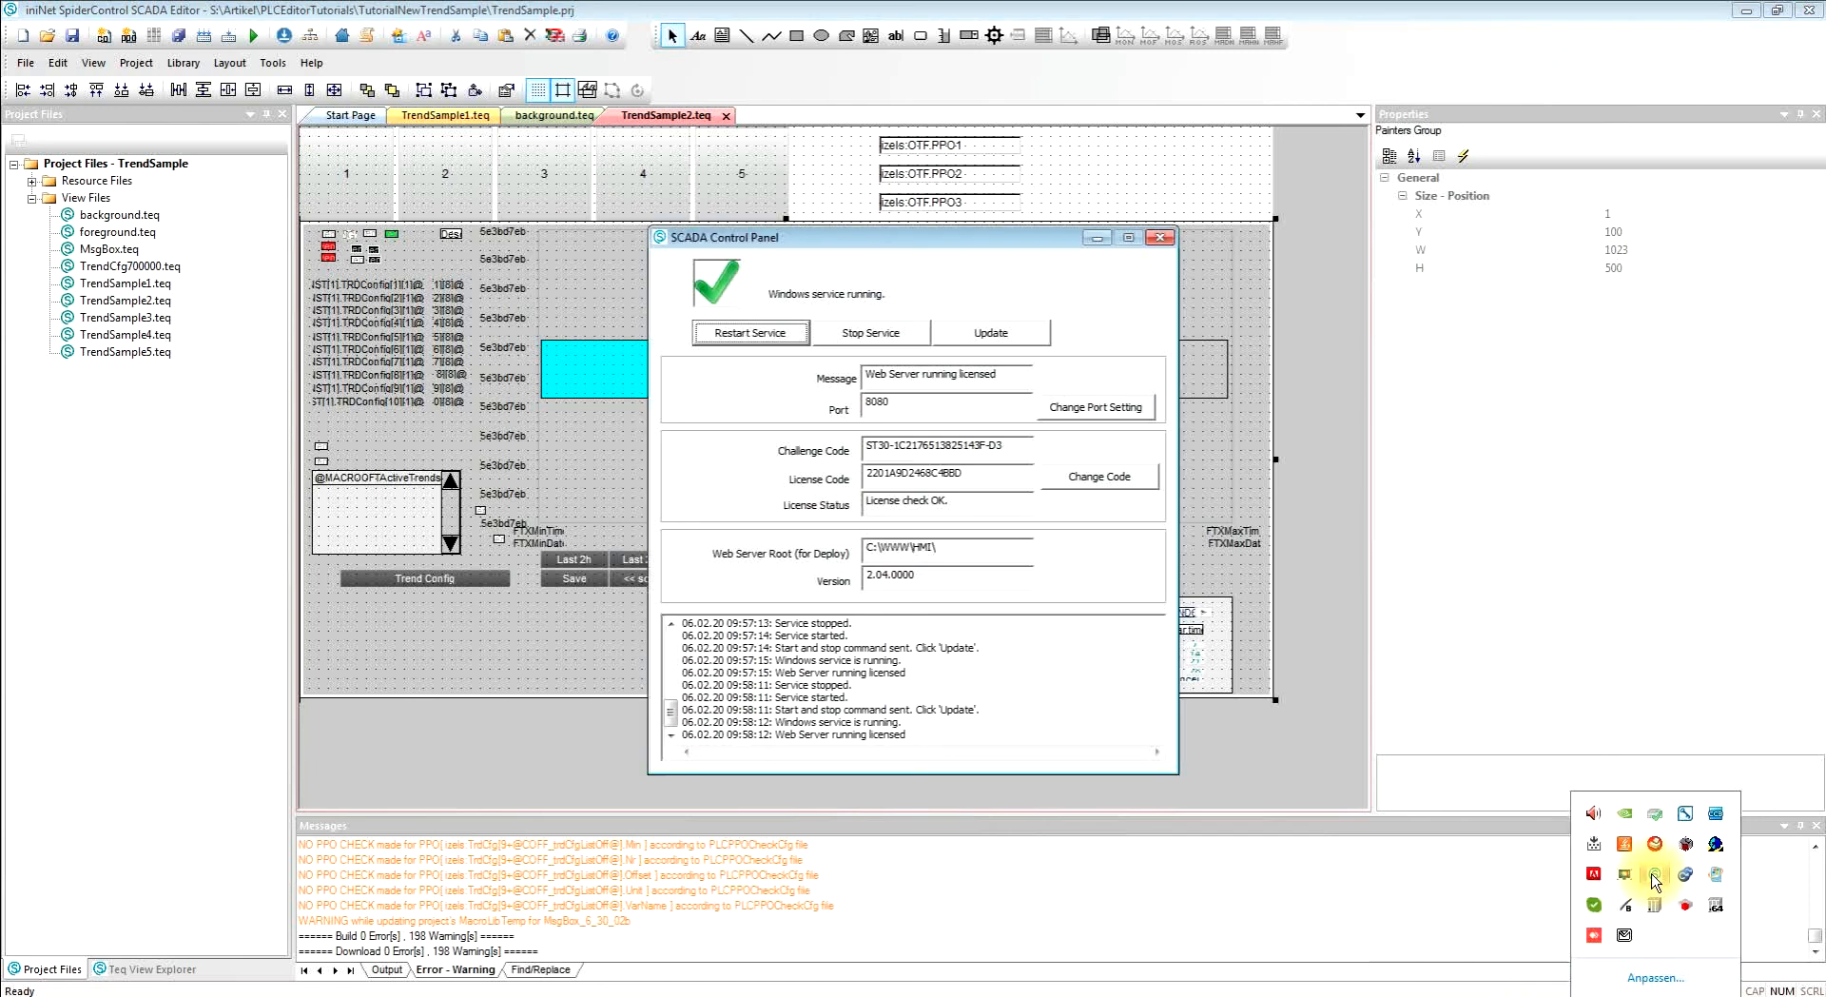
left_click(874, 334)
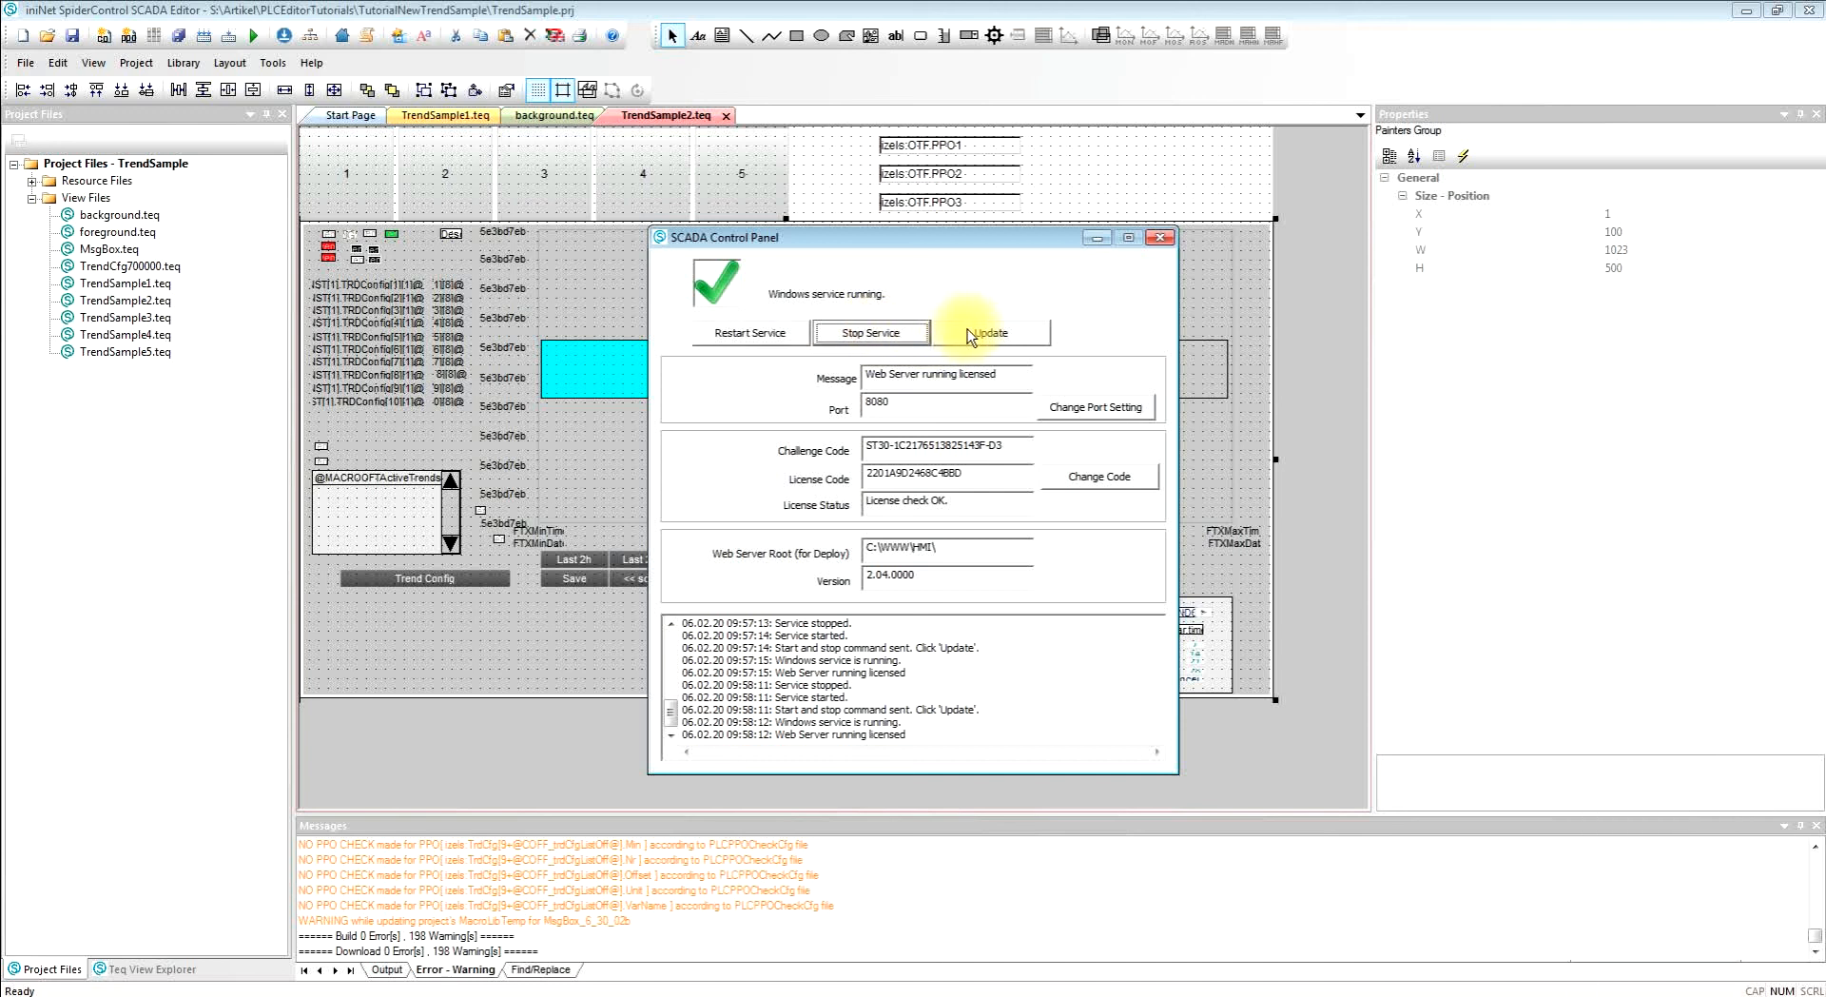
left_click(970, 334)
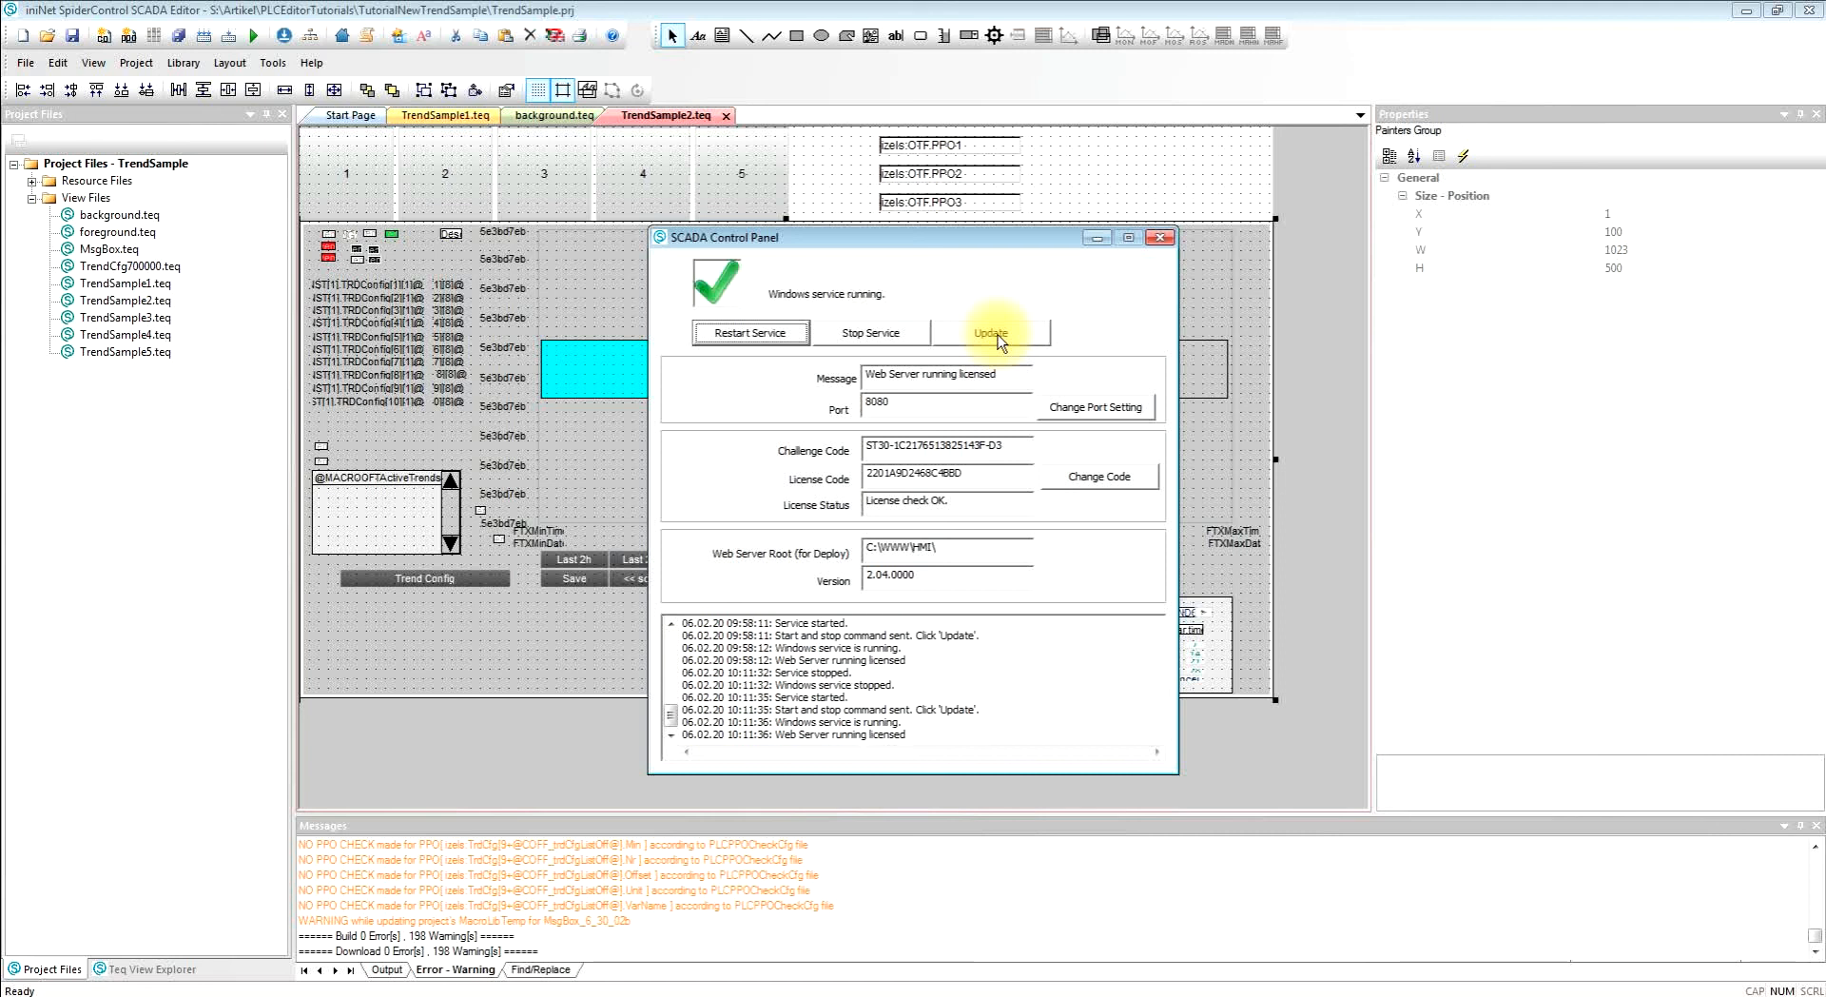
left_click(1097, 237)
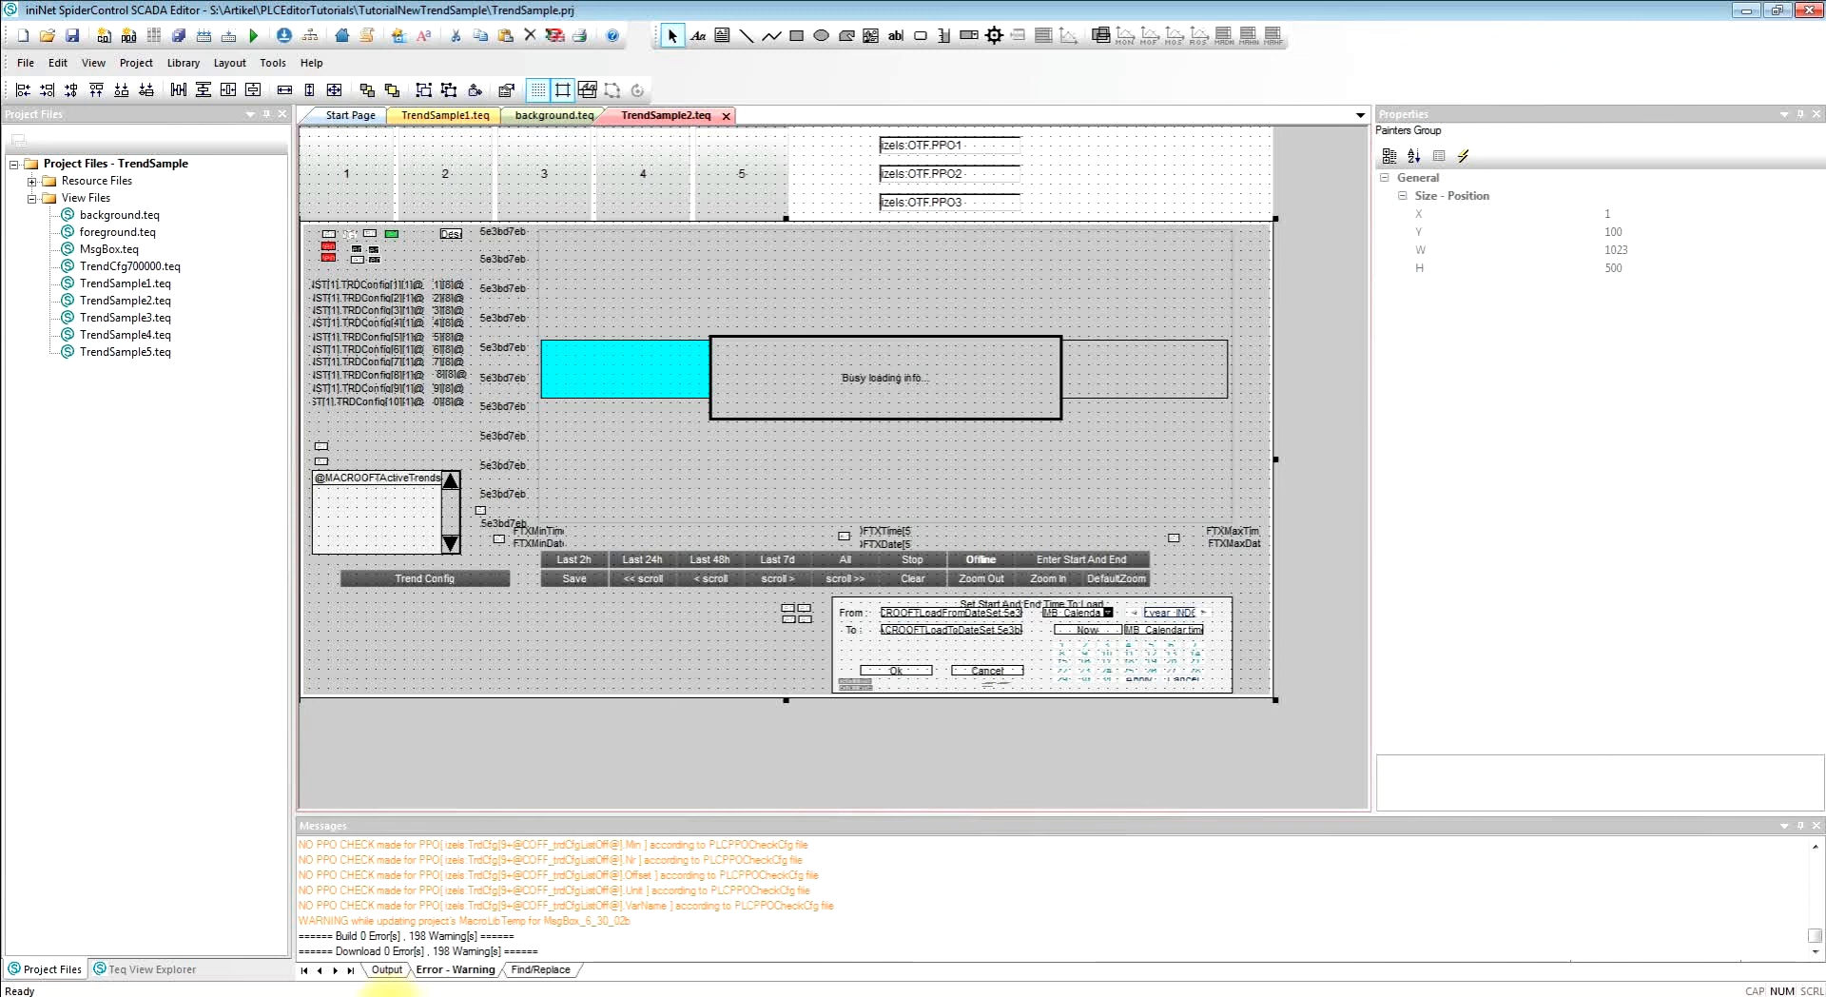
Switch to the browser, reload localhost:8080/trendsample.html, and load the last 24 hours of data into the first view's trend
left_click(388, 992)
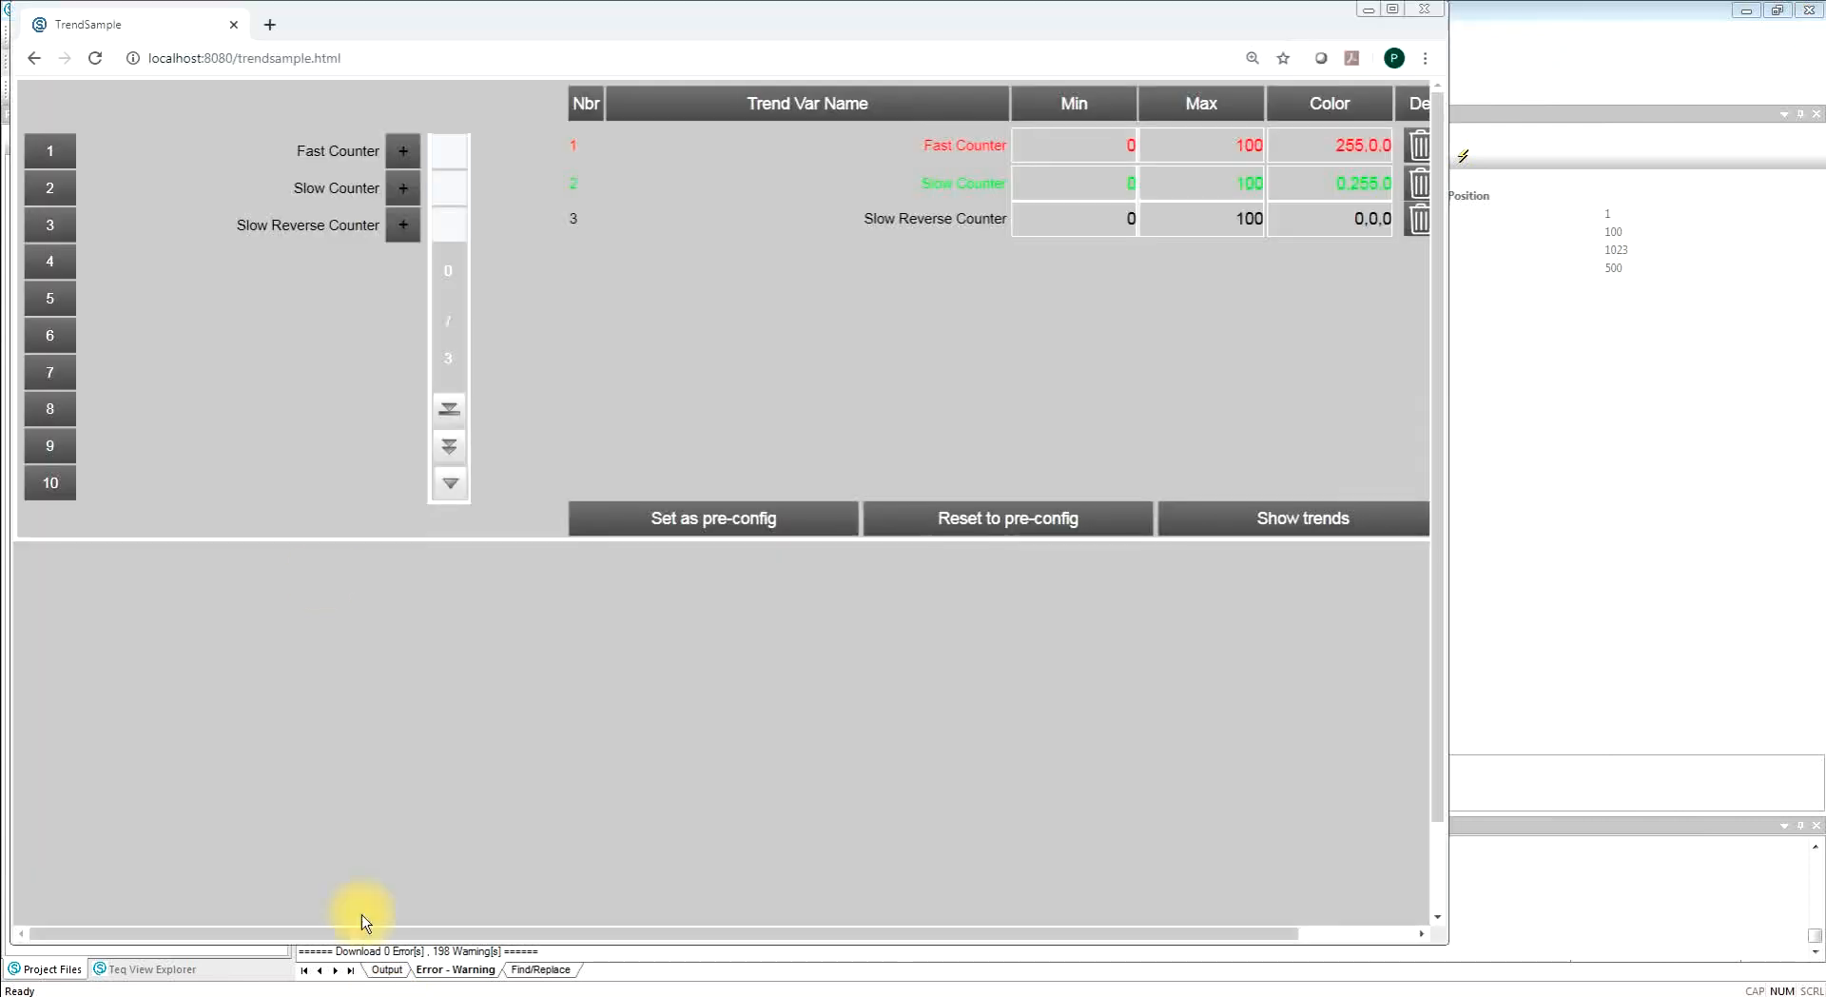
left_click(95, 59)
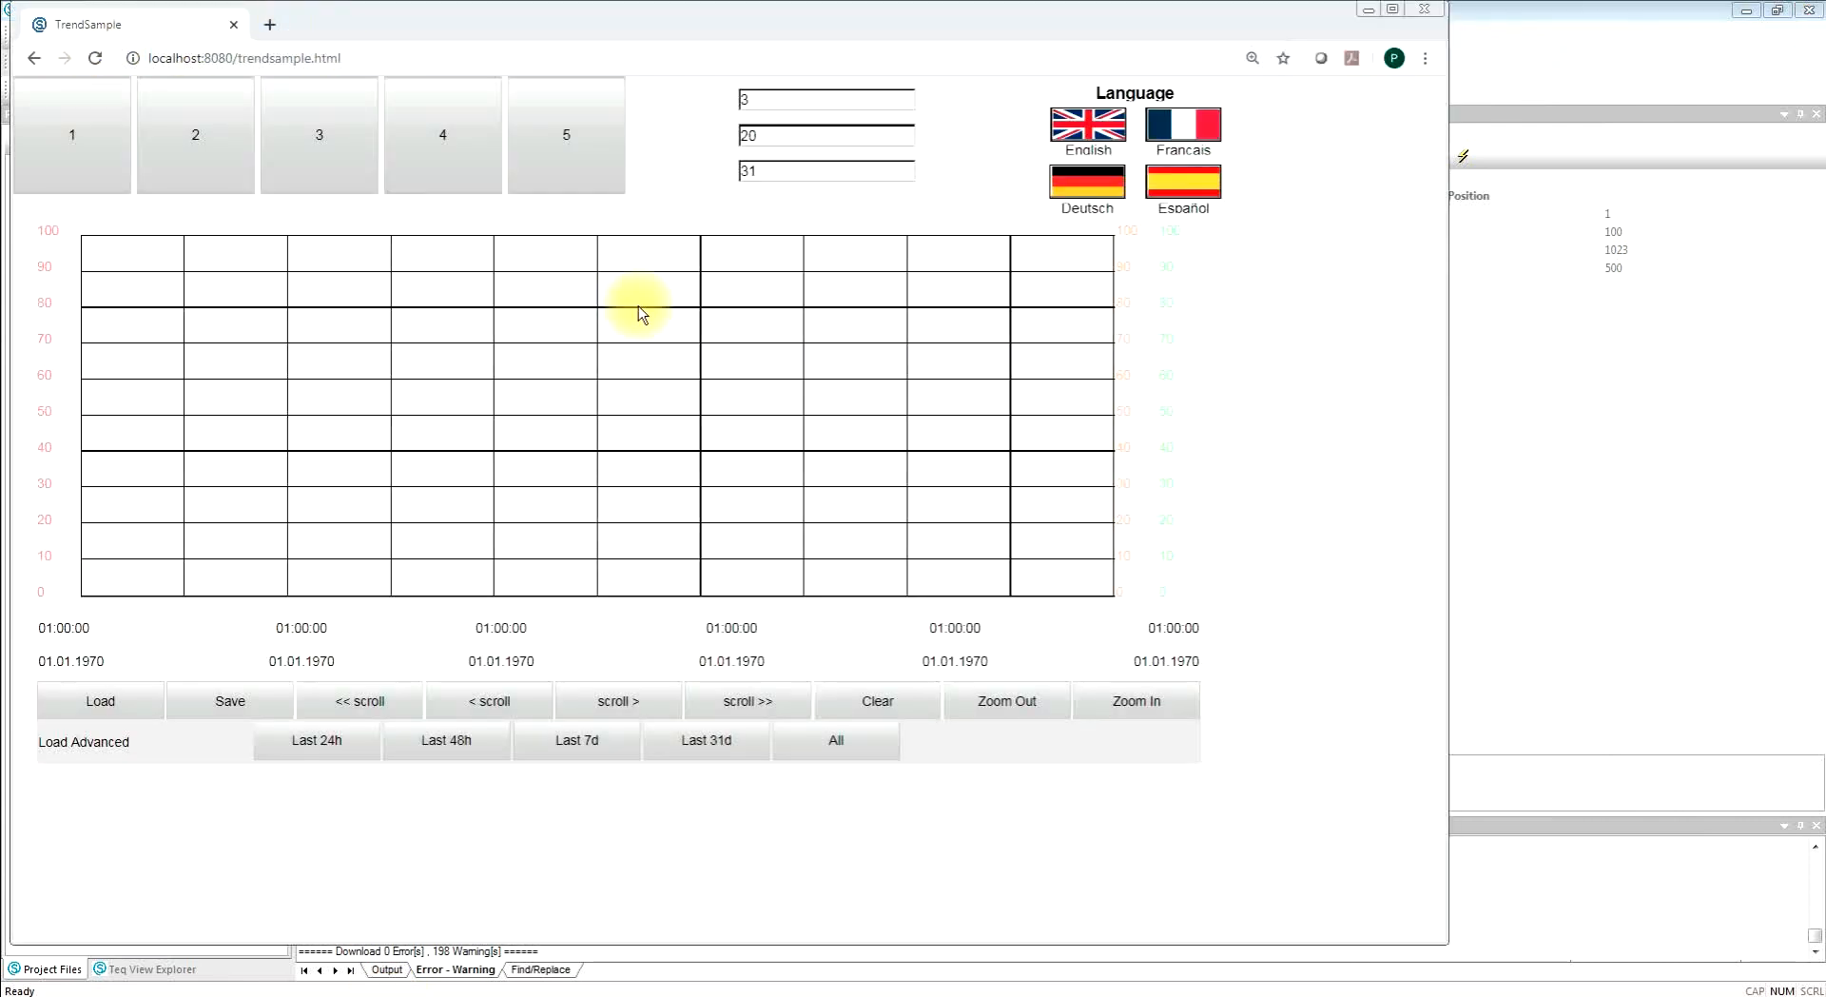
left_click(324, 751)
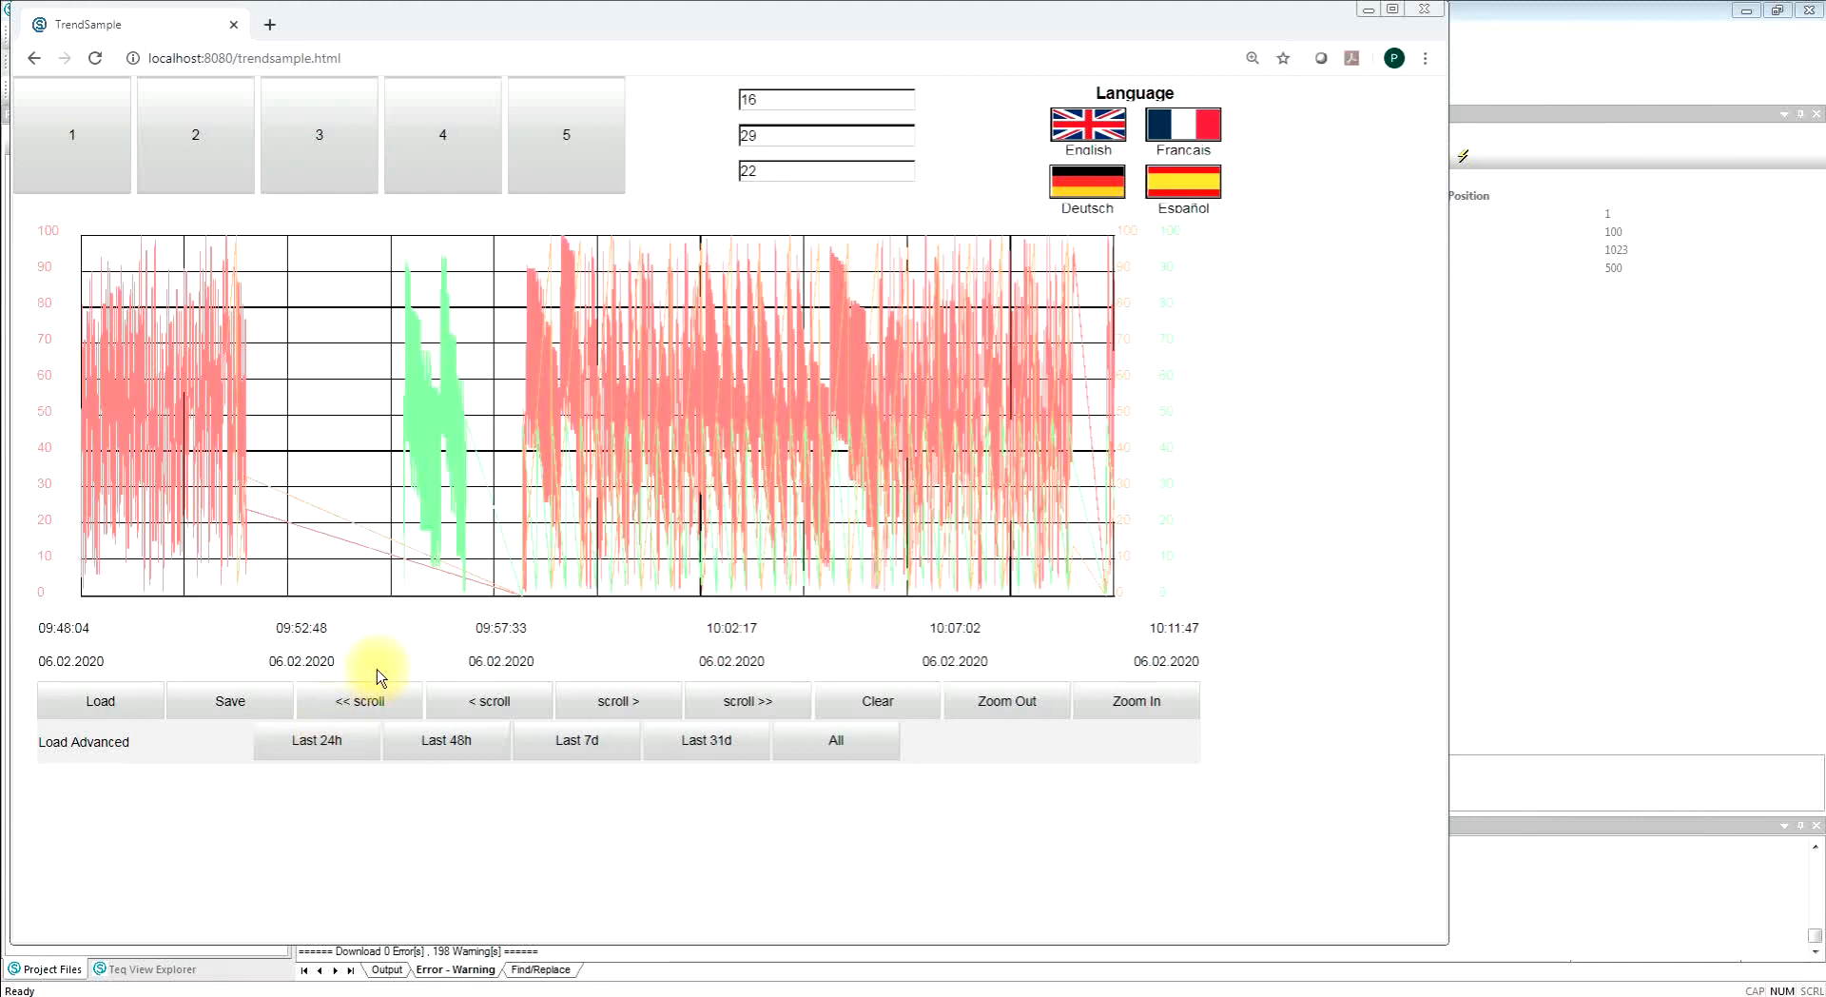
Open view 2 of TrendSample and read the three counters' values at several points along its online trend
left_click(232, 122)
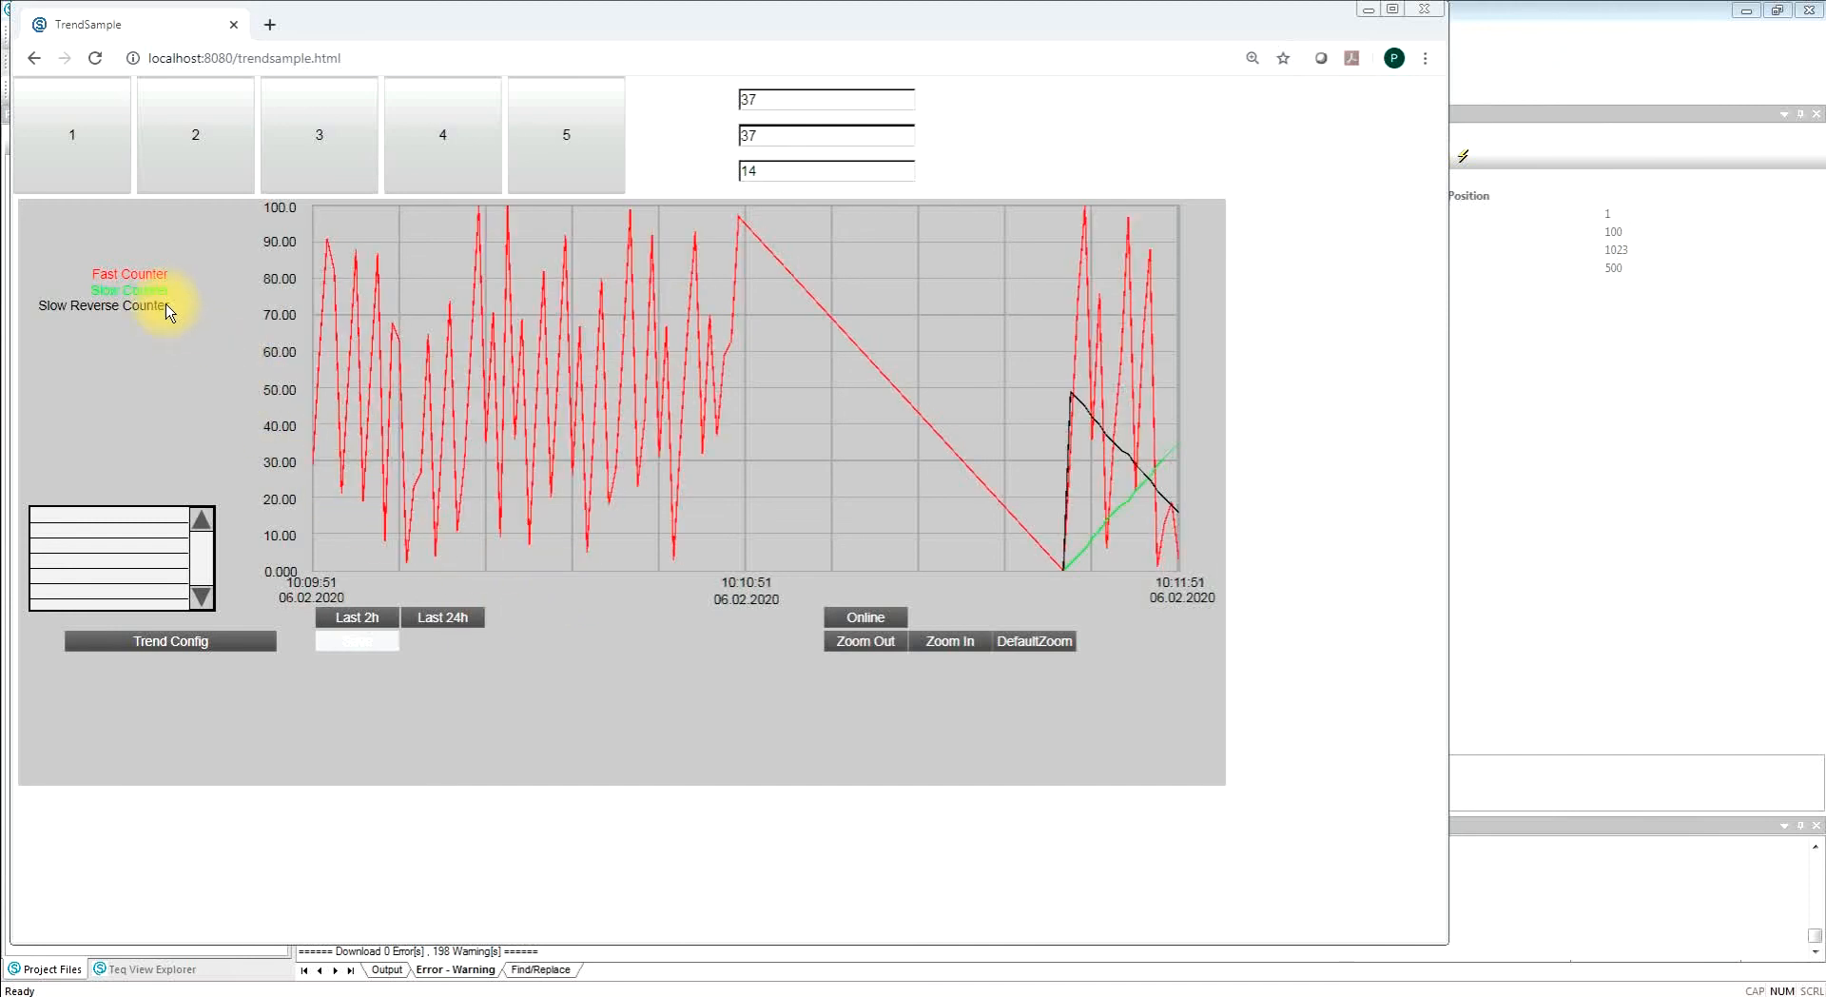
left_click(653, 419)
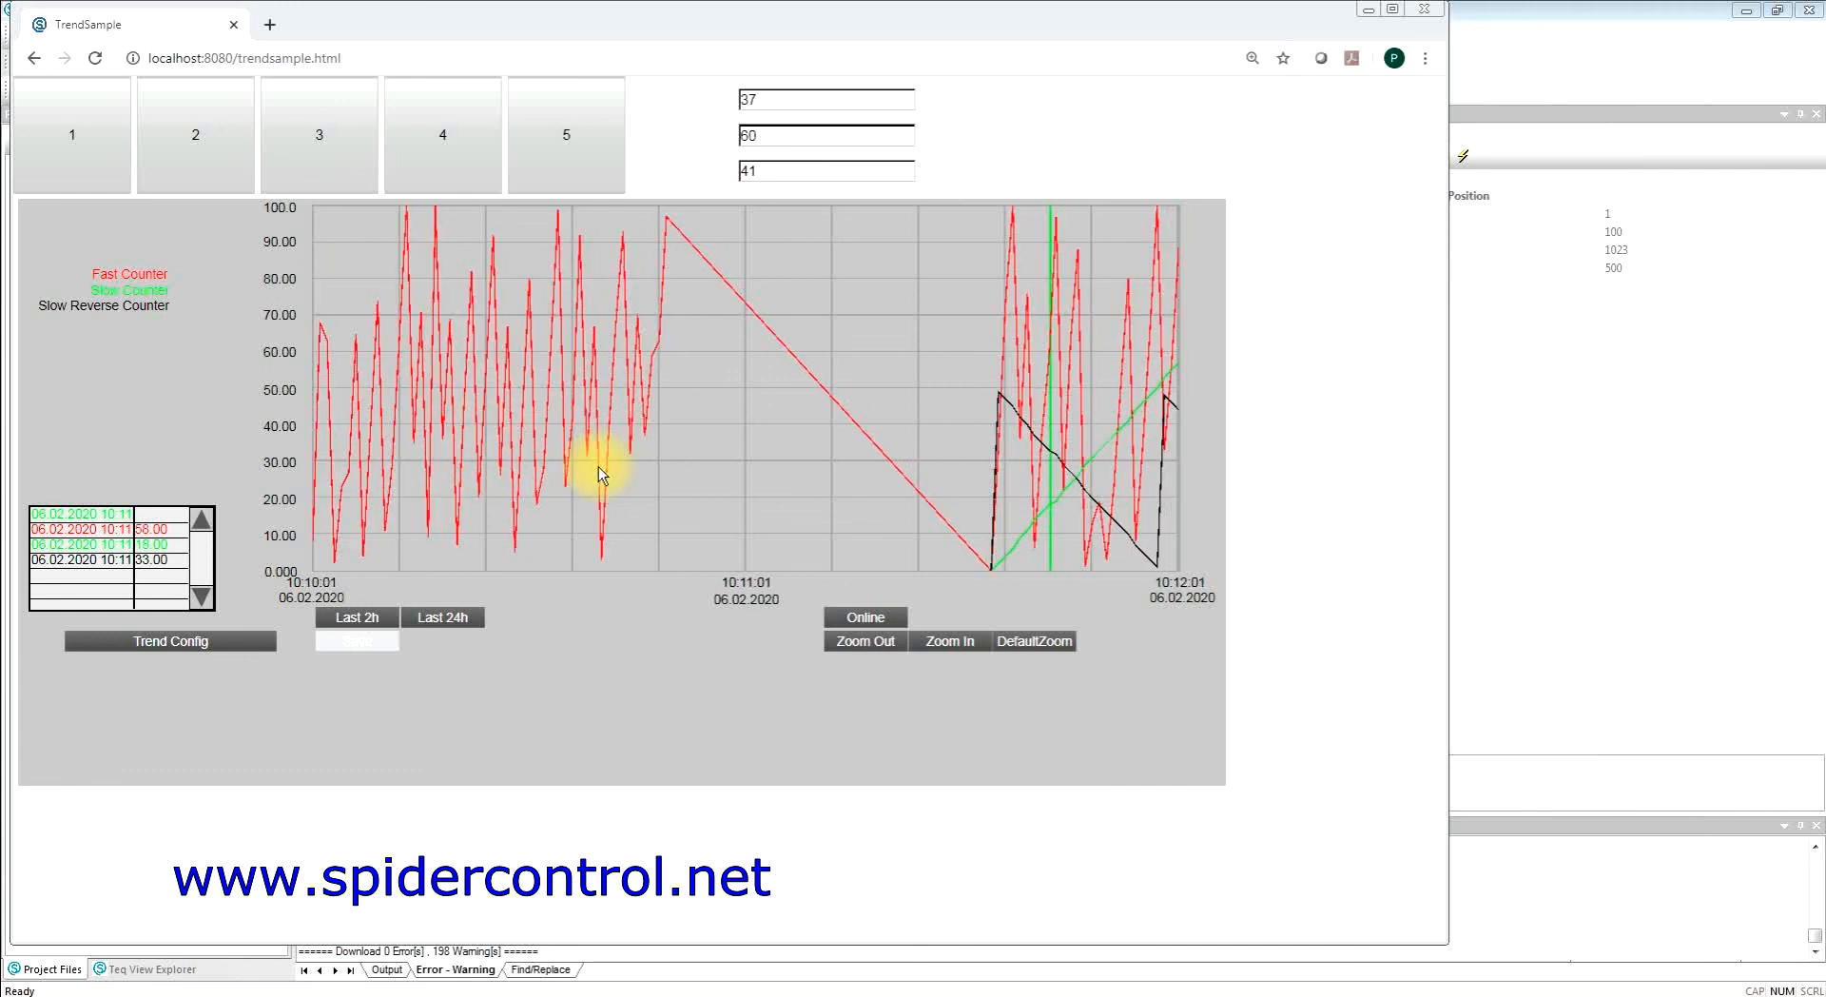
left_click(1075, 511)
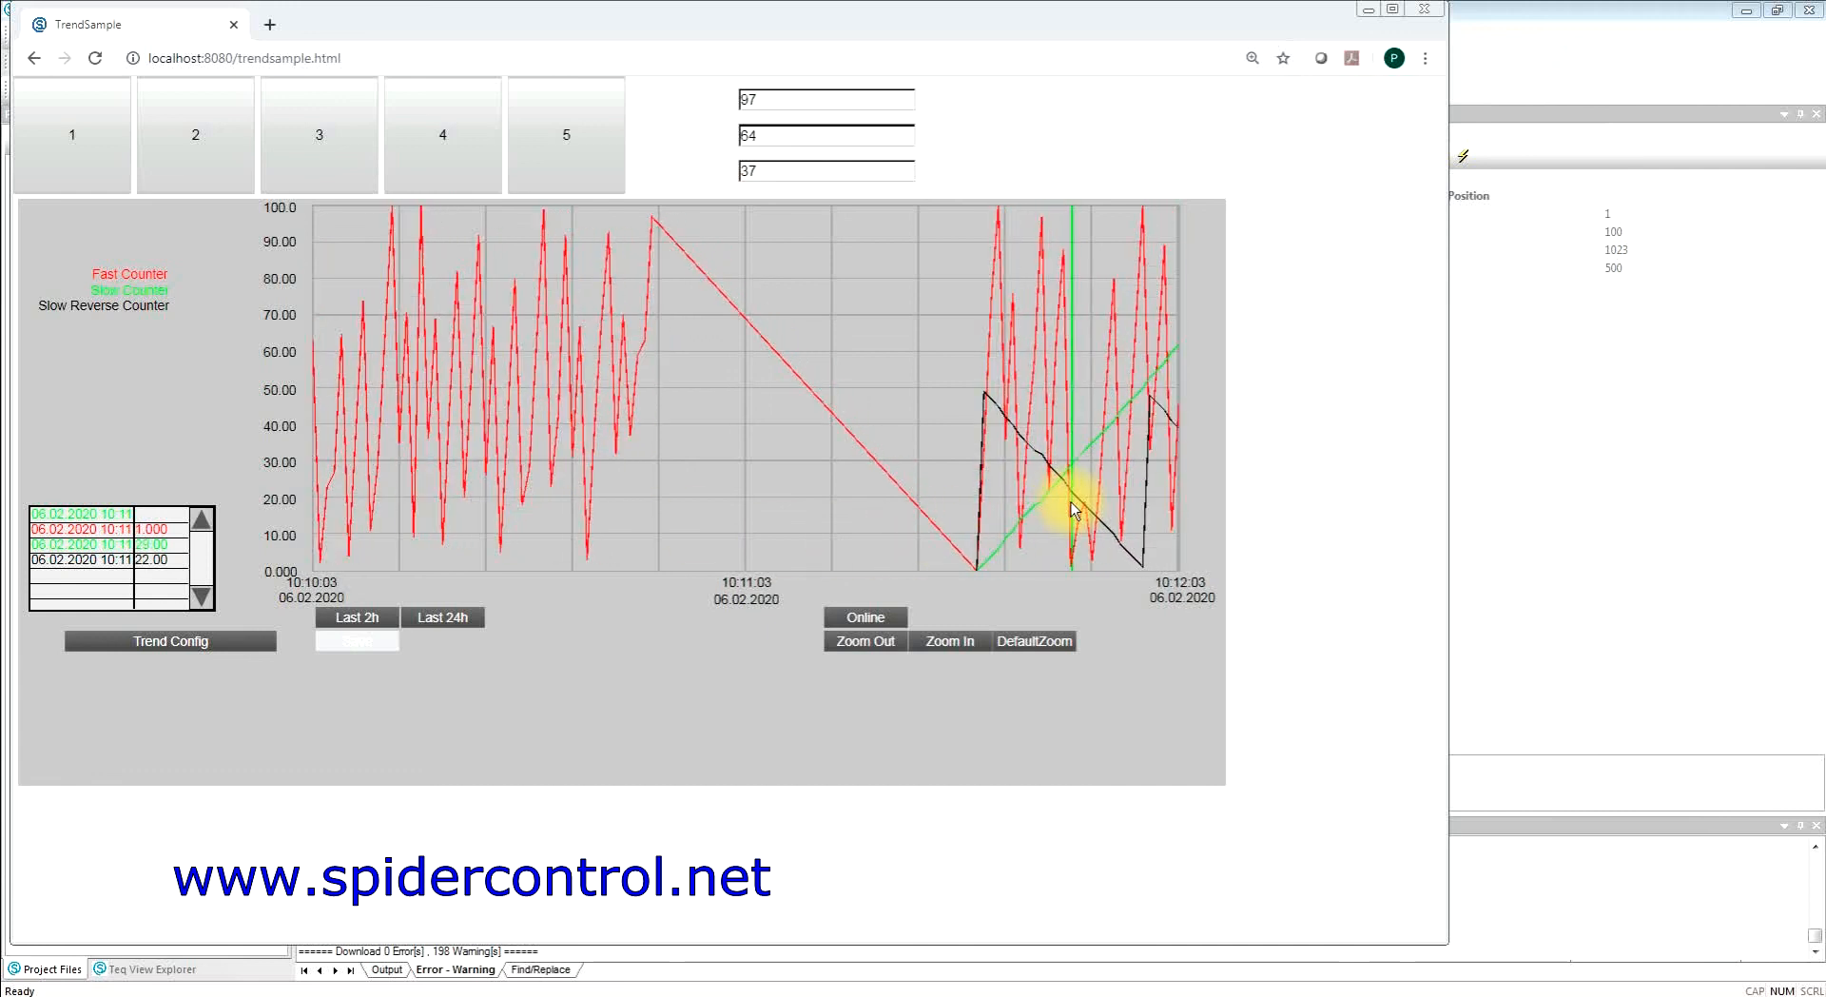